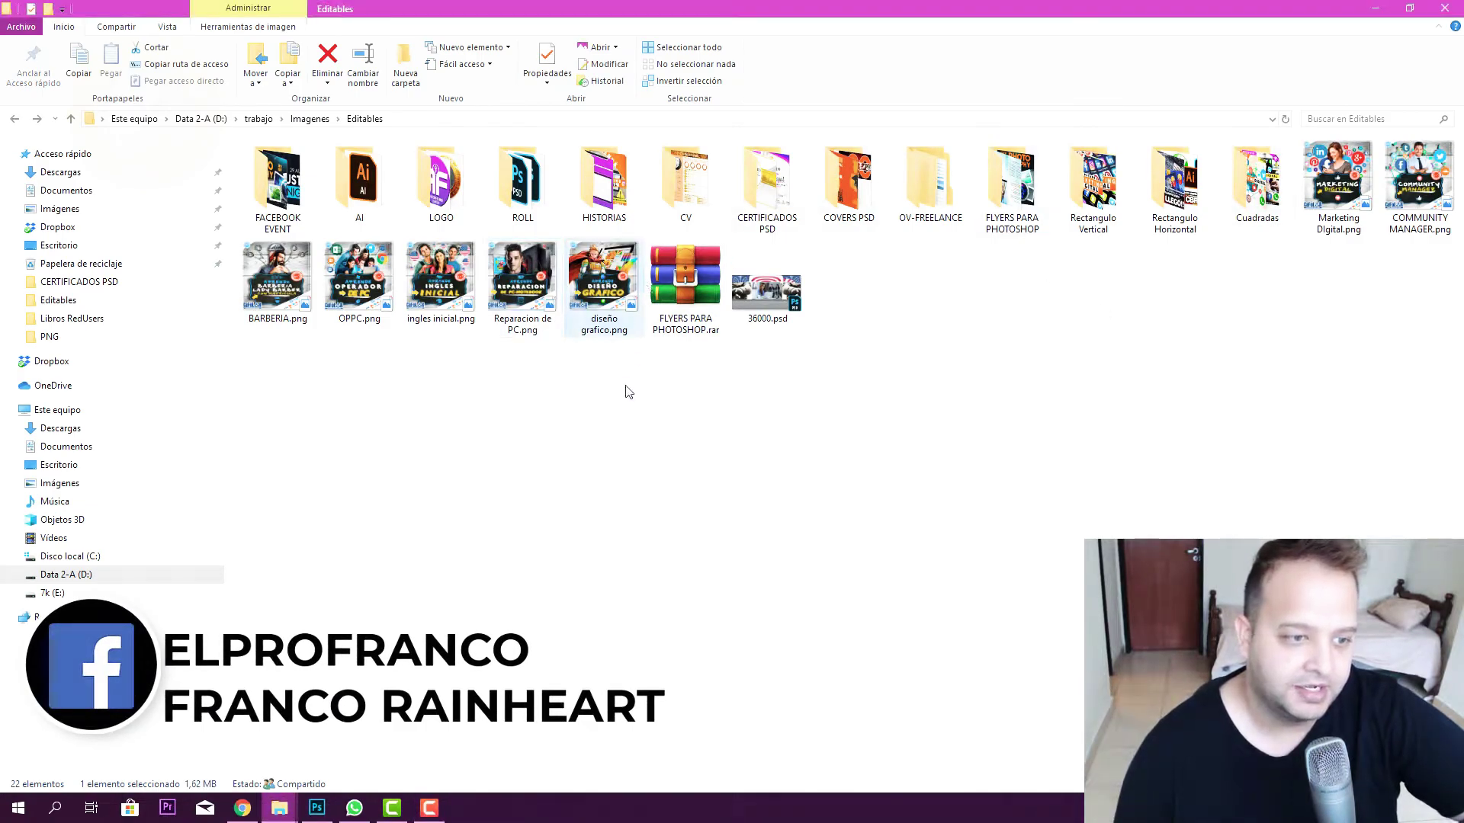
Launch PowerPoint from the PO search and start a blank presentation.
{"action": "left_click", "coordinate": [641, 445]}
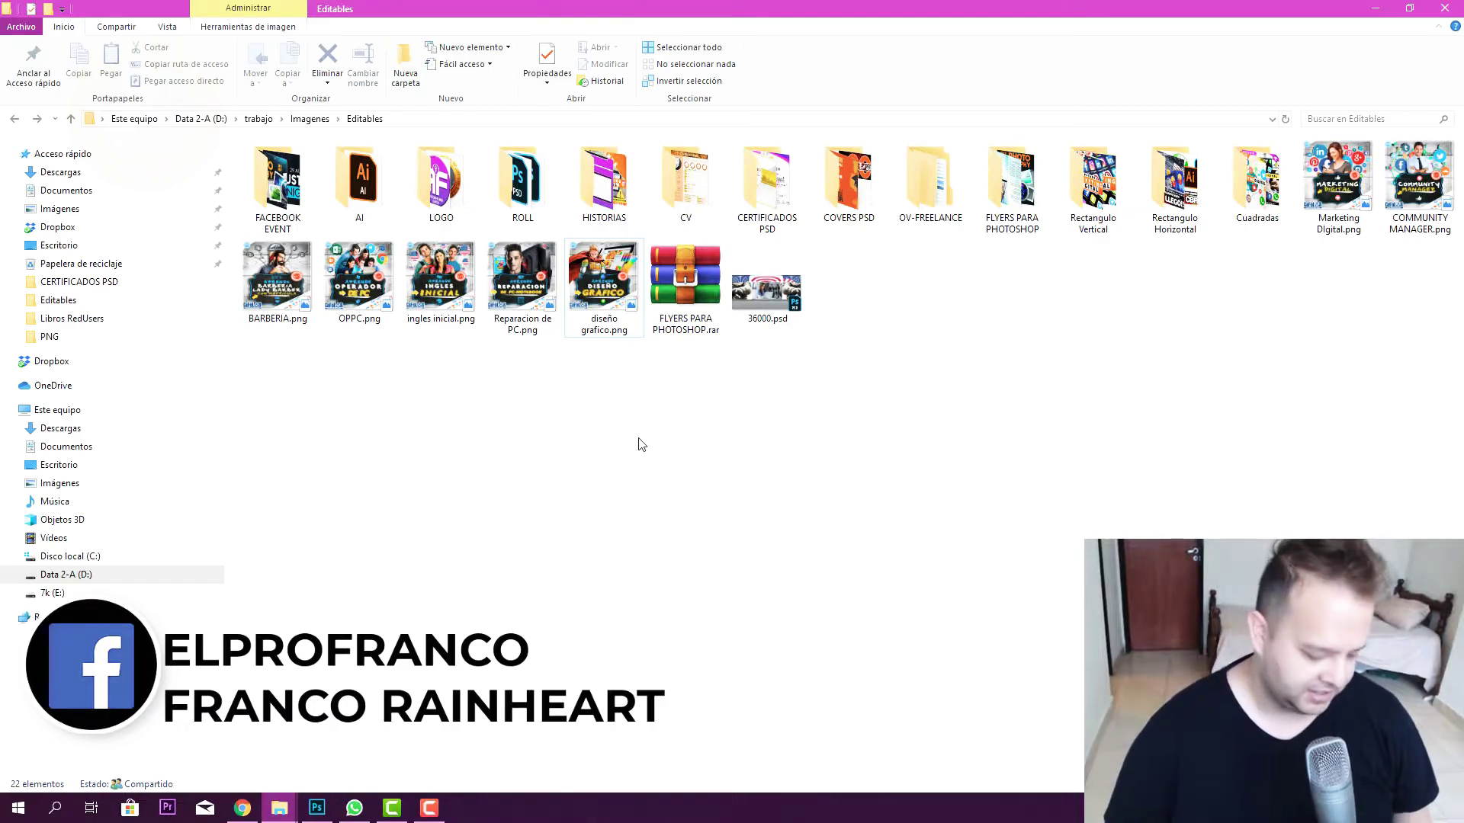
{"action": "key", "text": "super"}
{"action": "type", "text": "PO"}
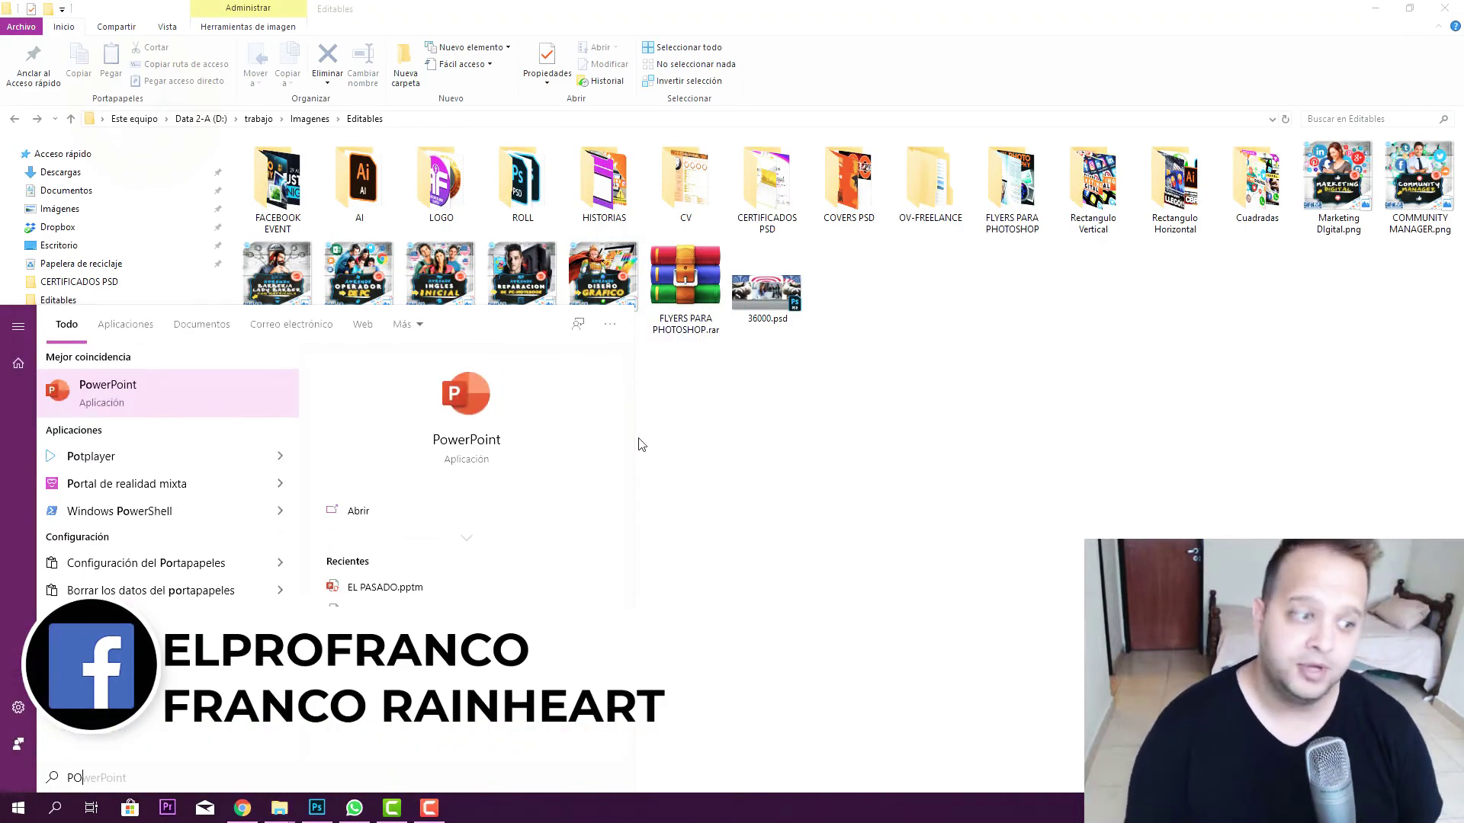
{"action": "key", "text": "Return"}
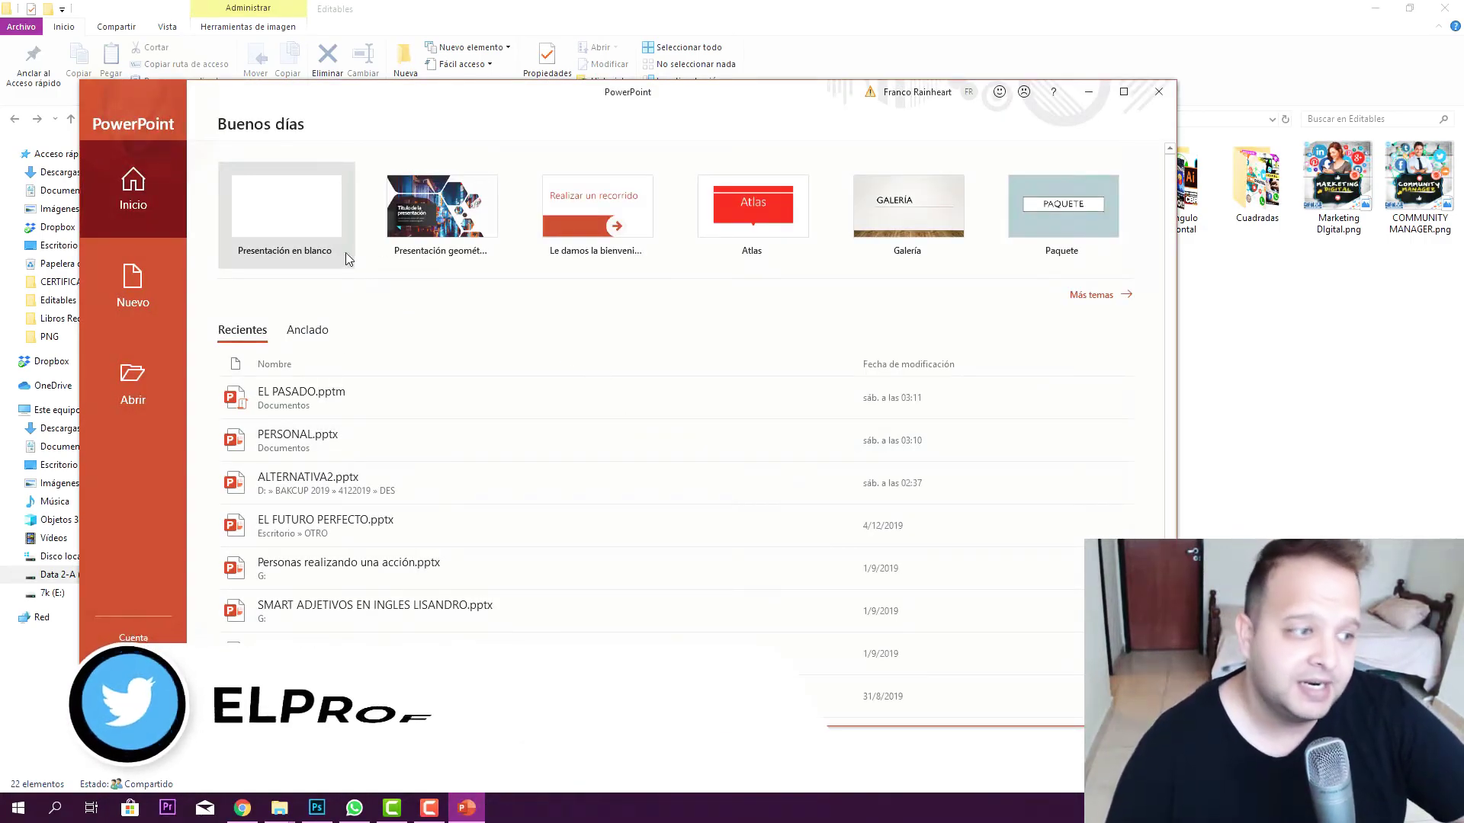
{"action": "left_click", "coordinate": [331, 219]}
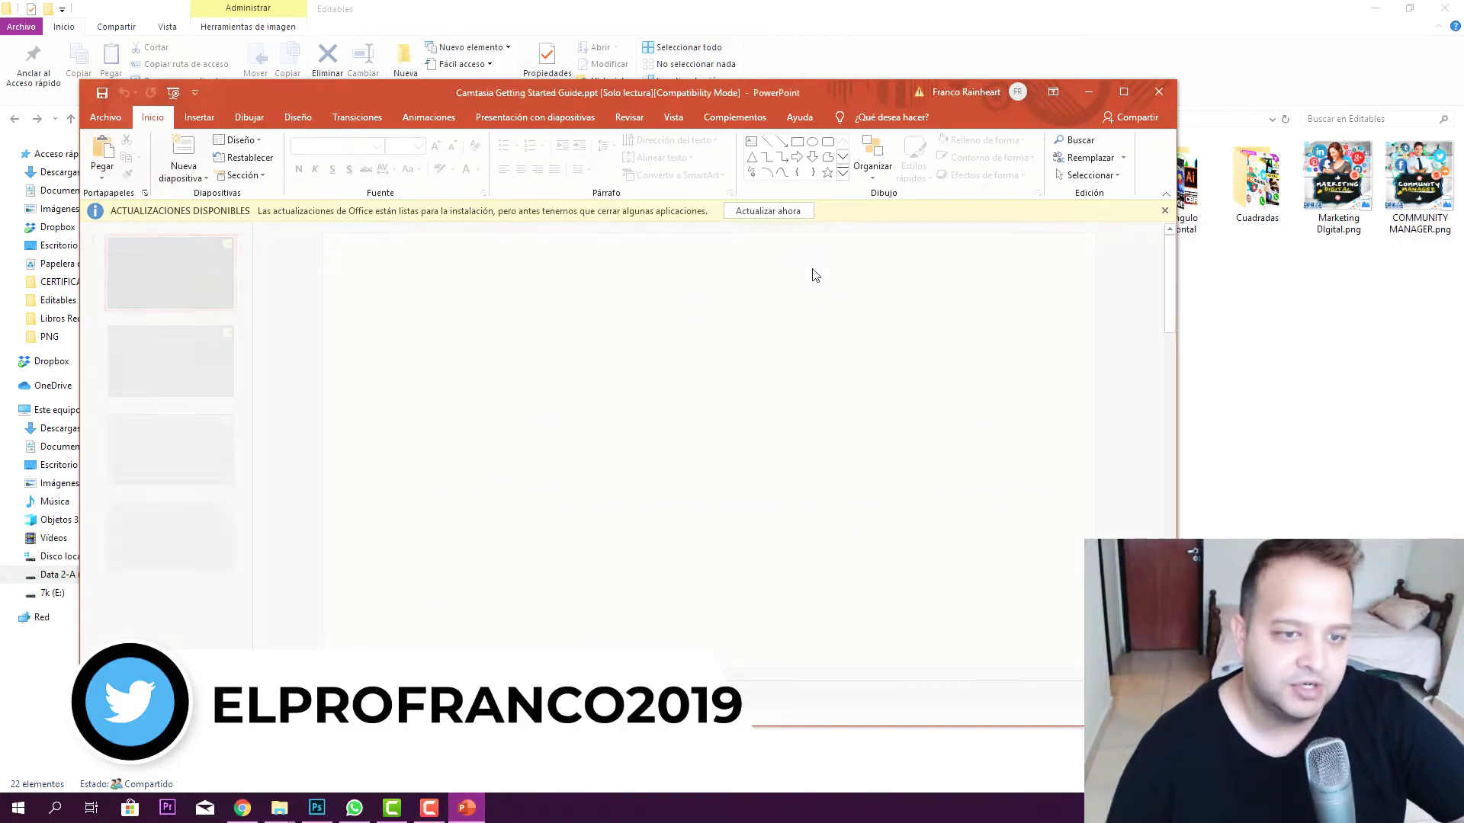
Close the Camtasia guide and open a fresh blank presentation, Presentación2.
{"action": "left_click", "coordinate": [814, 556]}
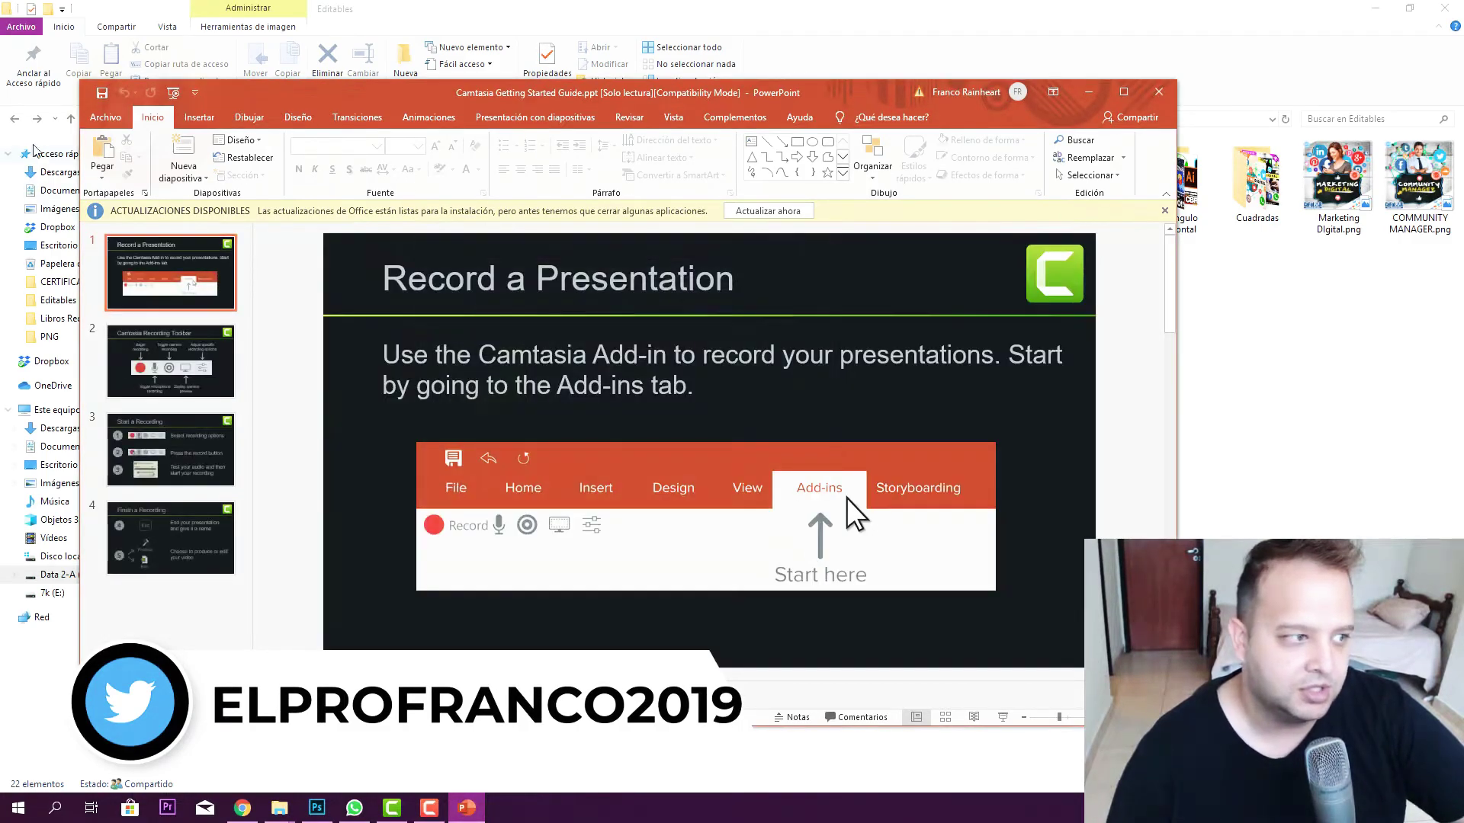
{"action": "left_click", "coordinate": [105, 117]}
{"action": "left_click", "coordinate": [276, 256]}
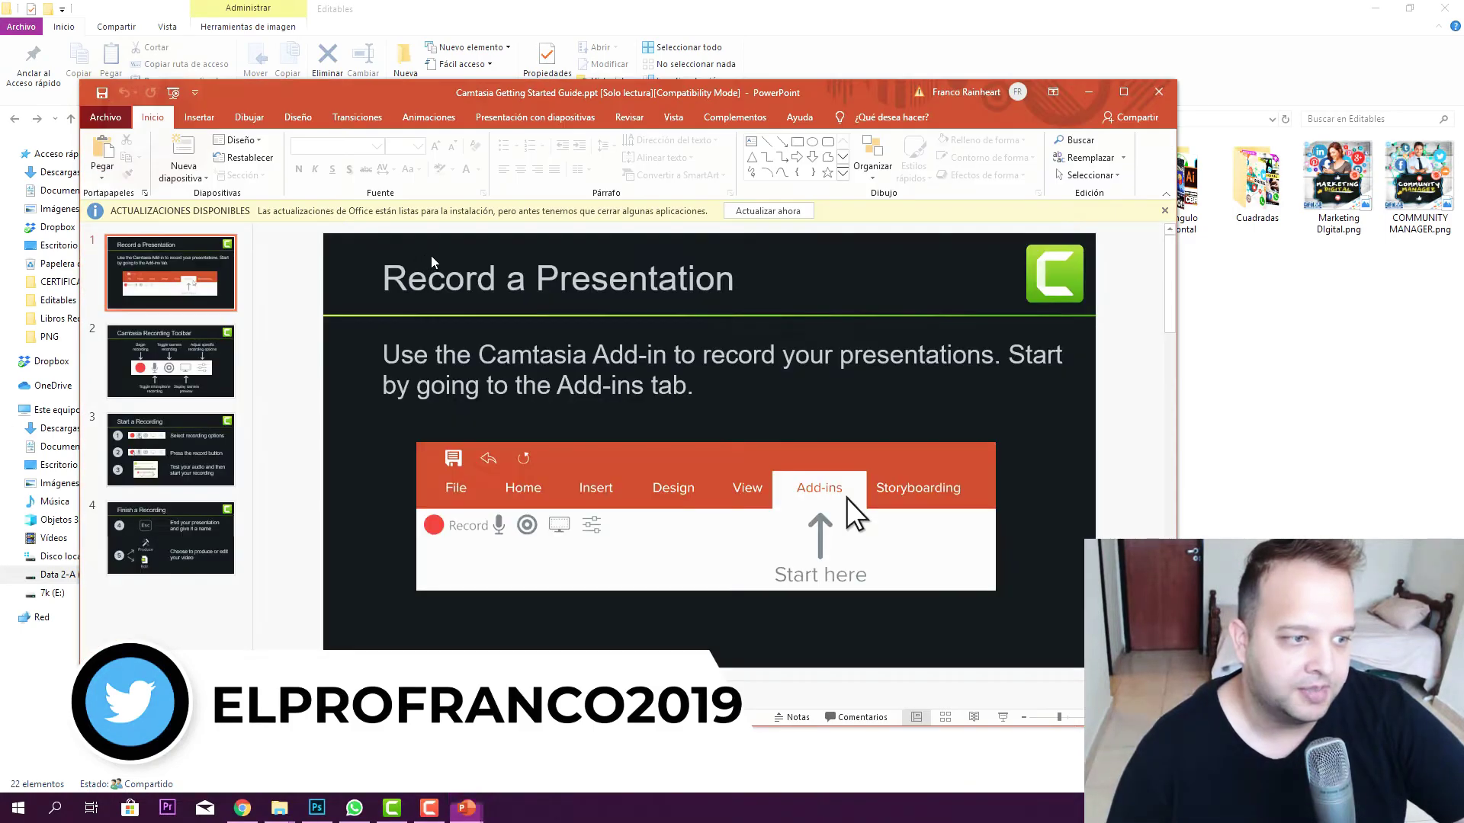
{"action": "left_click", "coordinate": [1155, 90]}
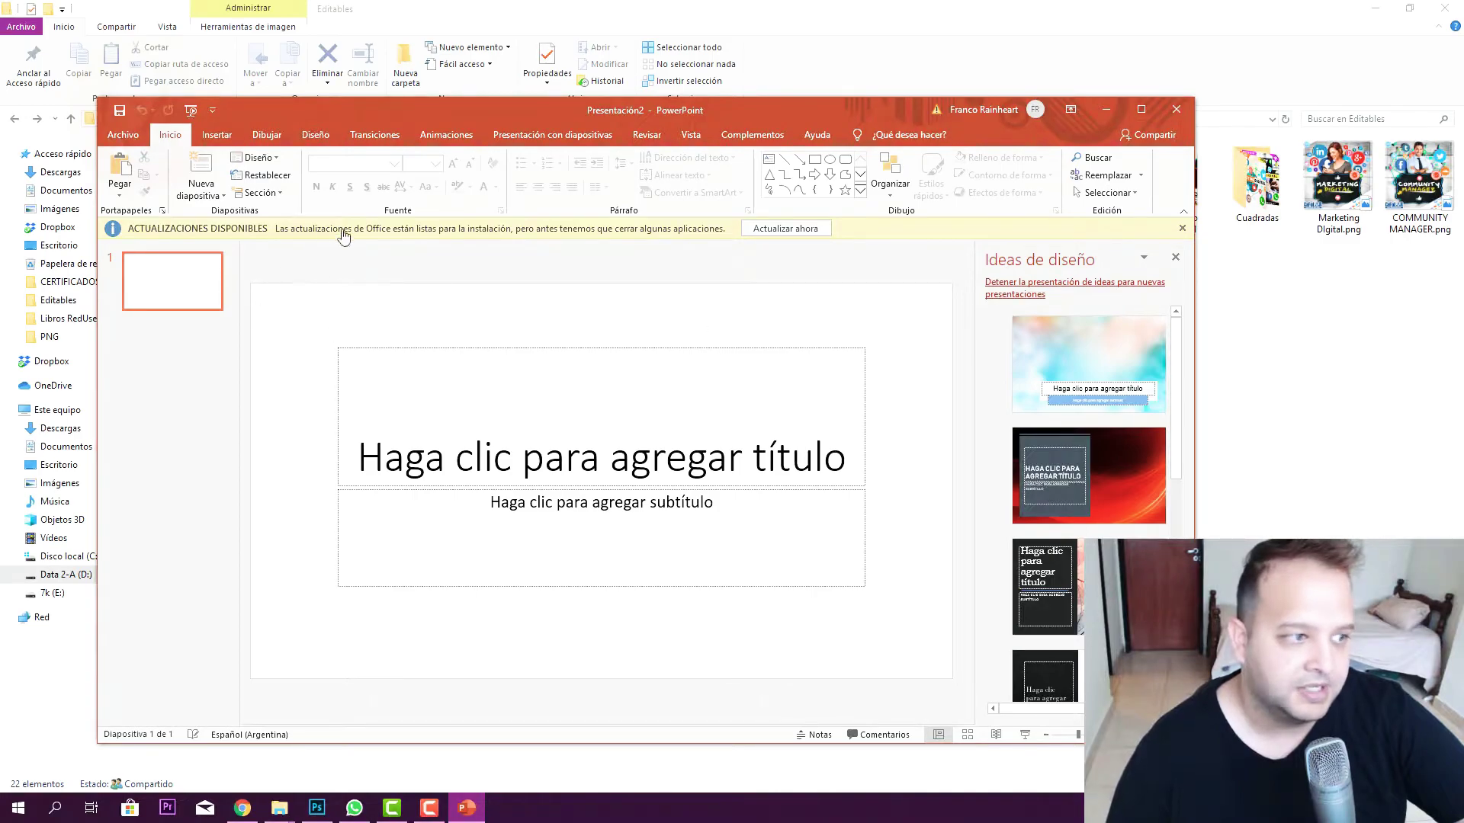
Change the slide size to Estándar (4:3).
{"action": "left_click", "coordinate": [320, 137]}
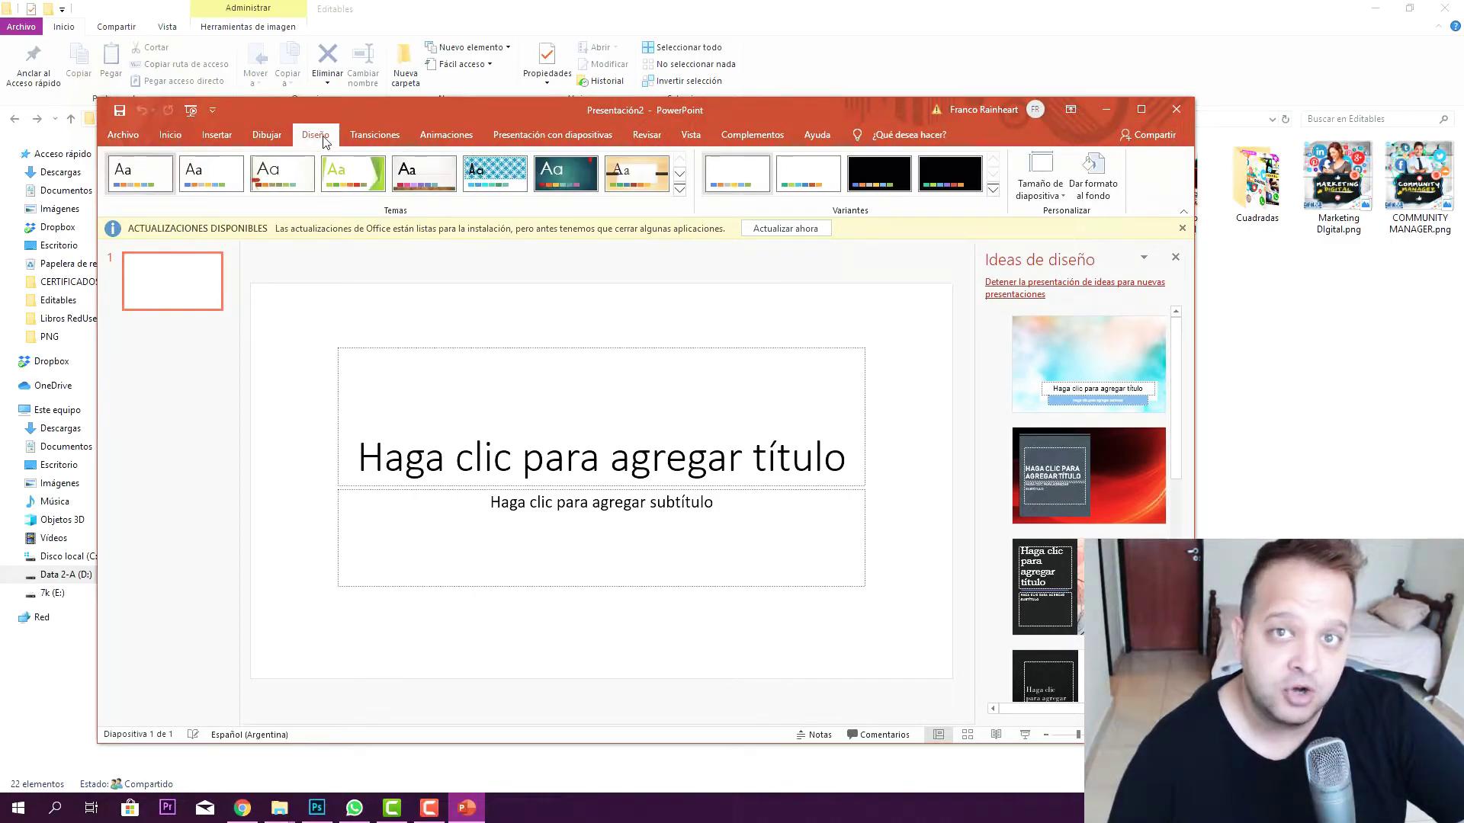
{"action": "left_click", "coordinate": [1032, 194]}
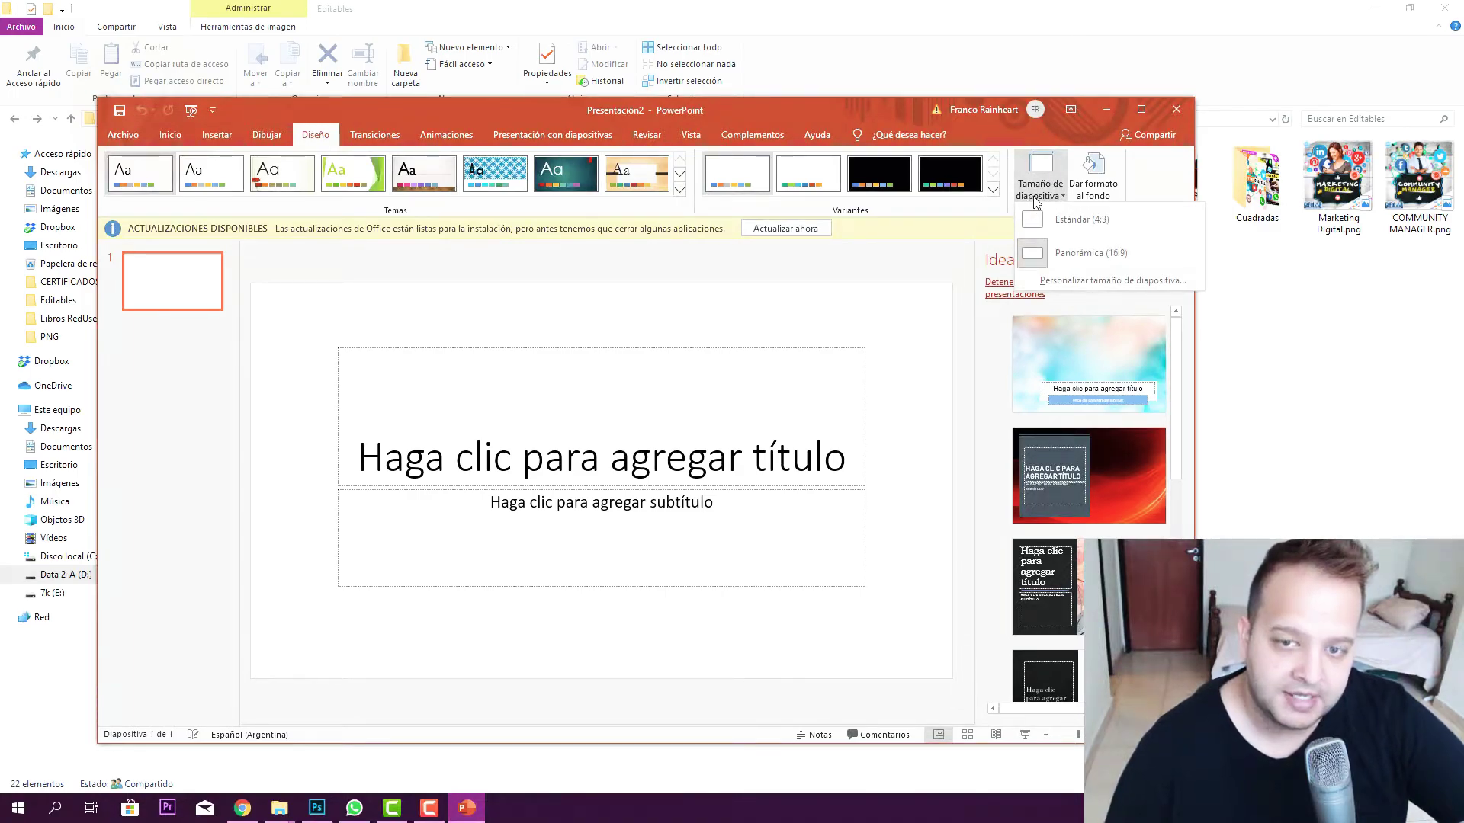
{"action": "left_click", "coordinate": [1101, 221]}
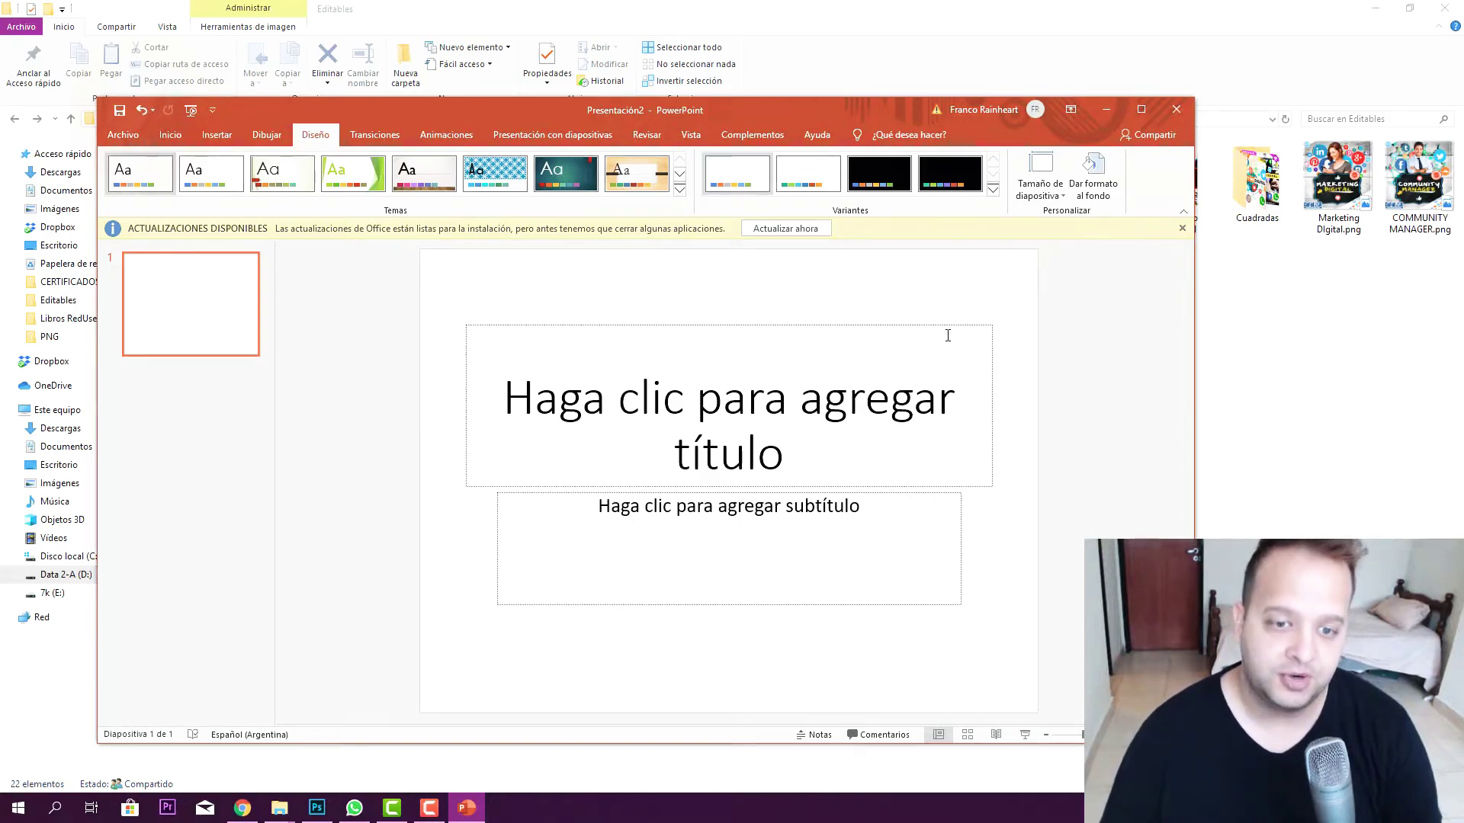
{"action": "left_click", "coordinate": [912, 326]}
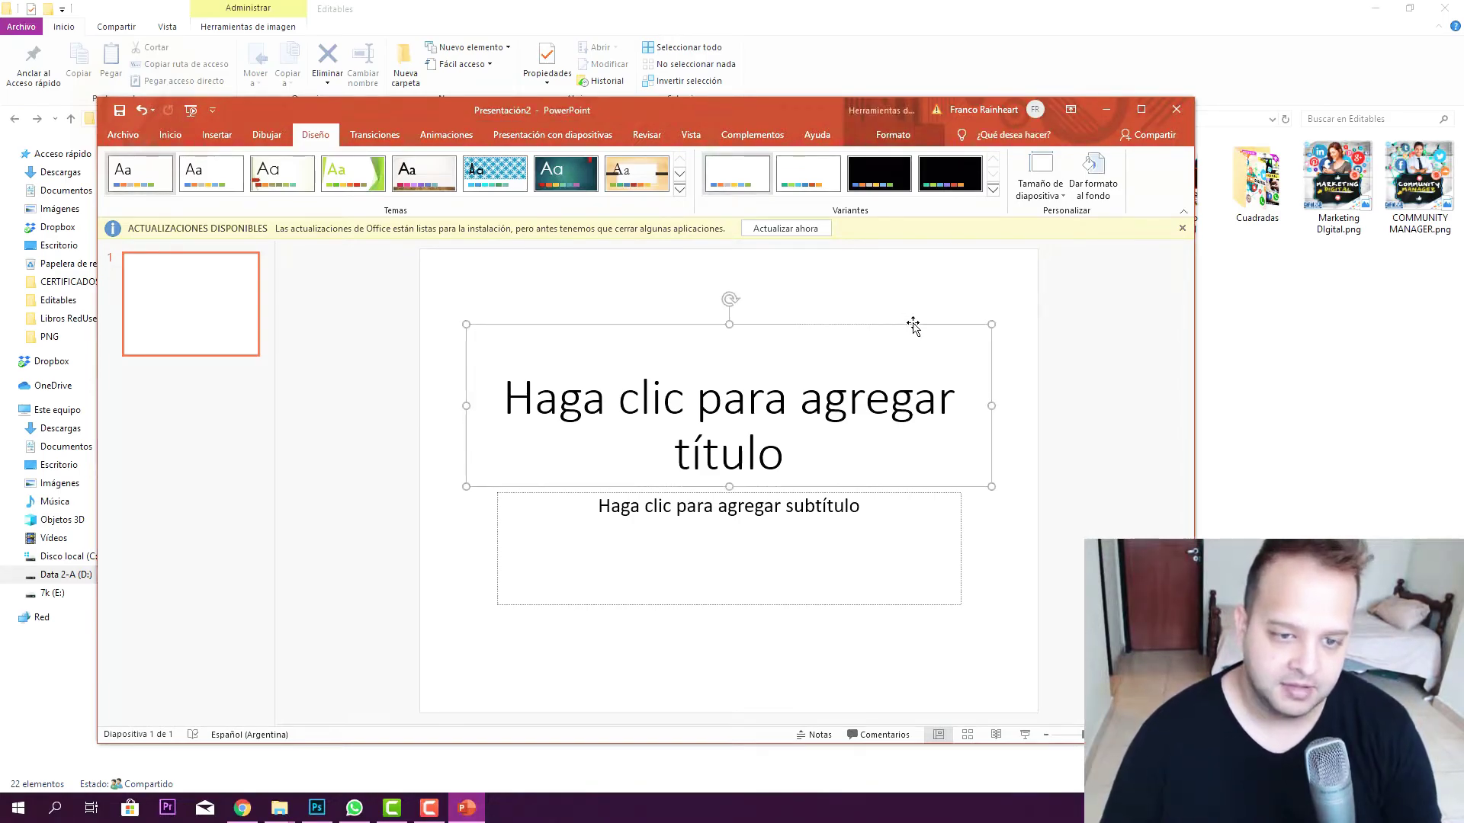
{"action": "left_click", "coordinate": [914, 327]}
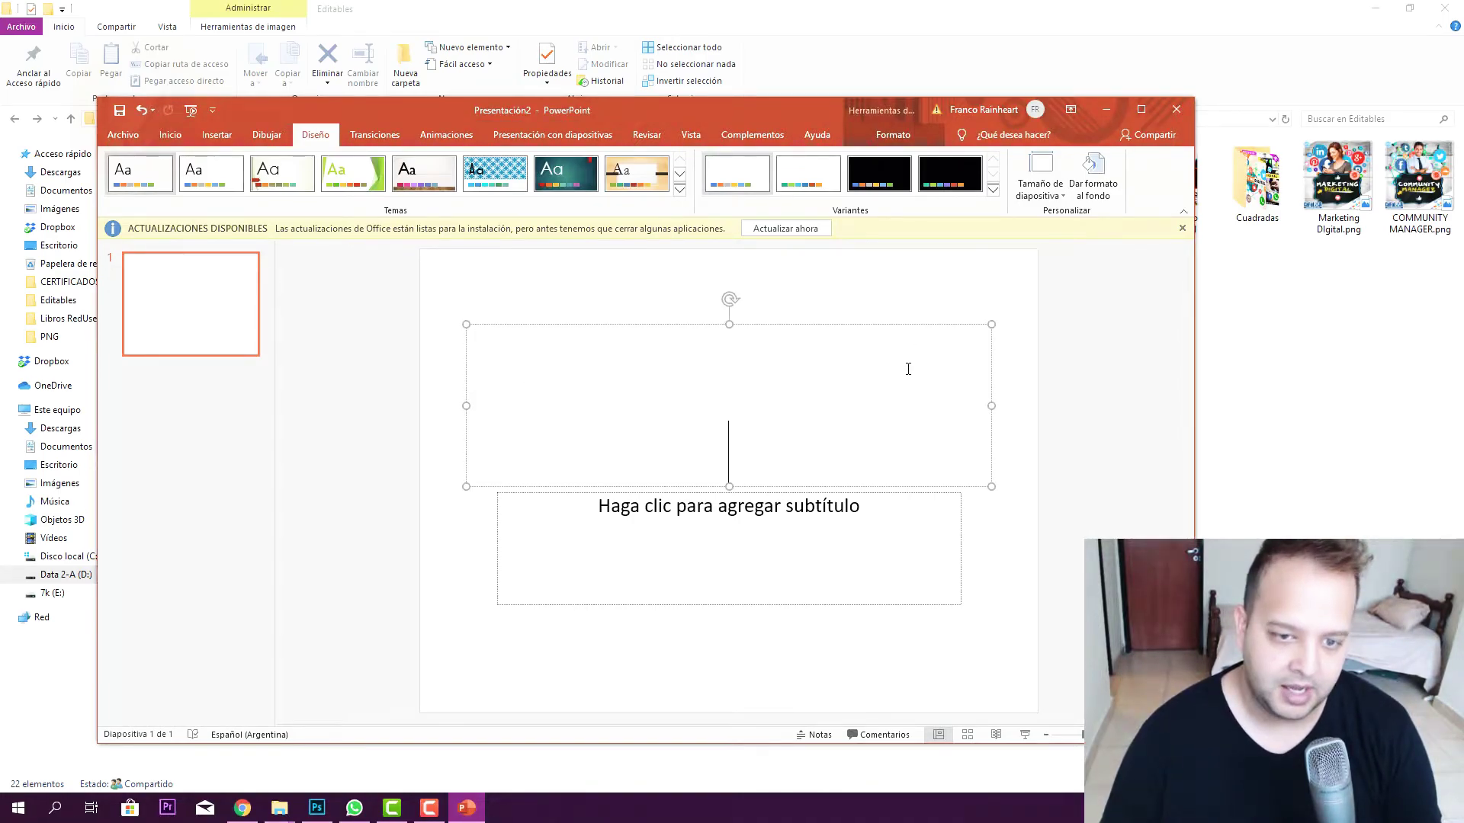
{"action": "left_click", "coordinate": [932, 307]}
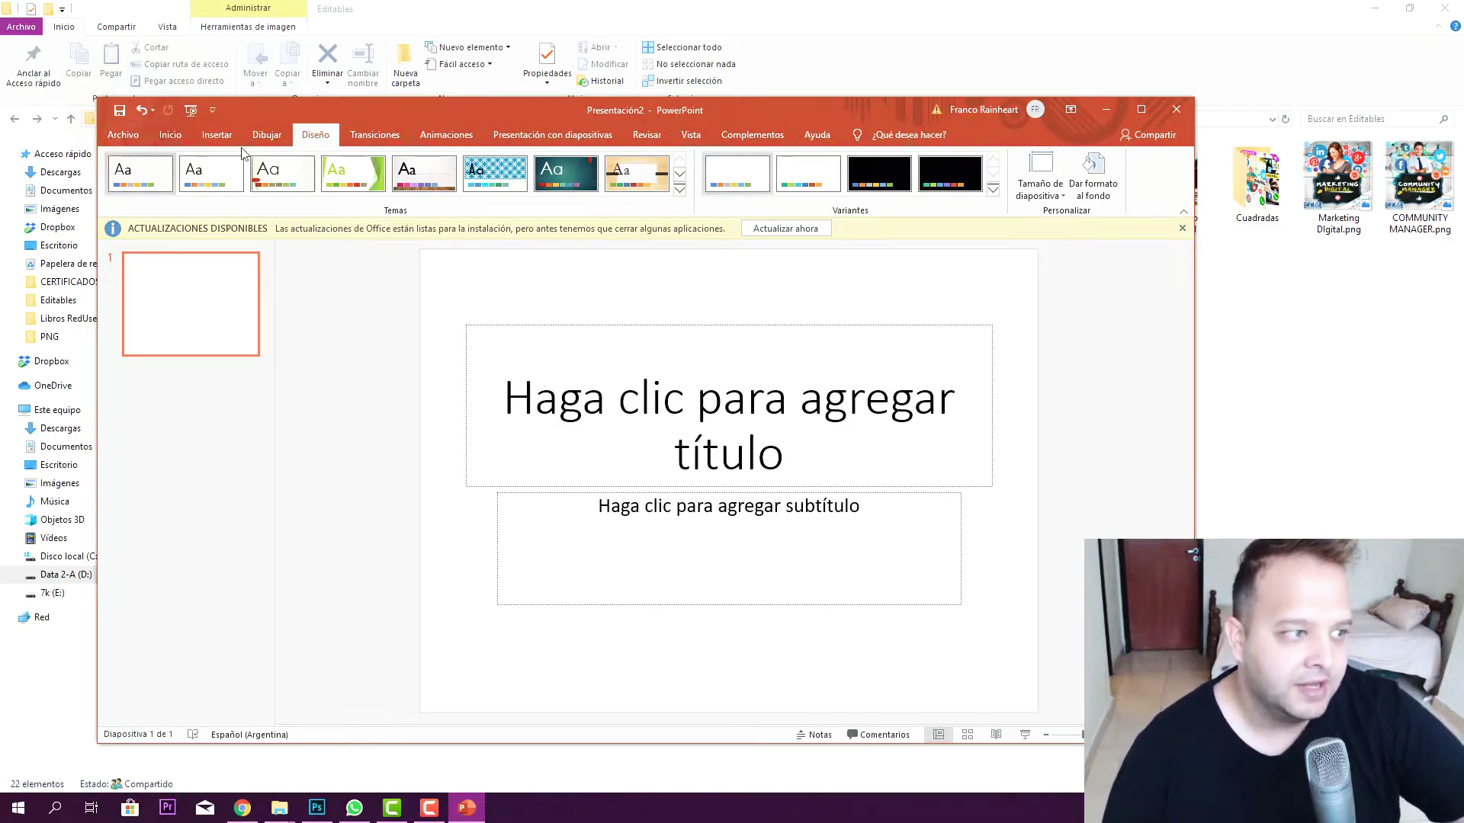
Apply the En blanco layout so the title and subtitle placeholders disappear.
{"action": "left_click", "coordinate": [170, 135]}
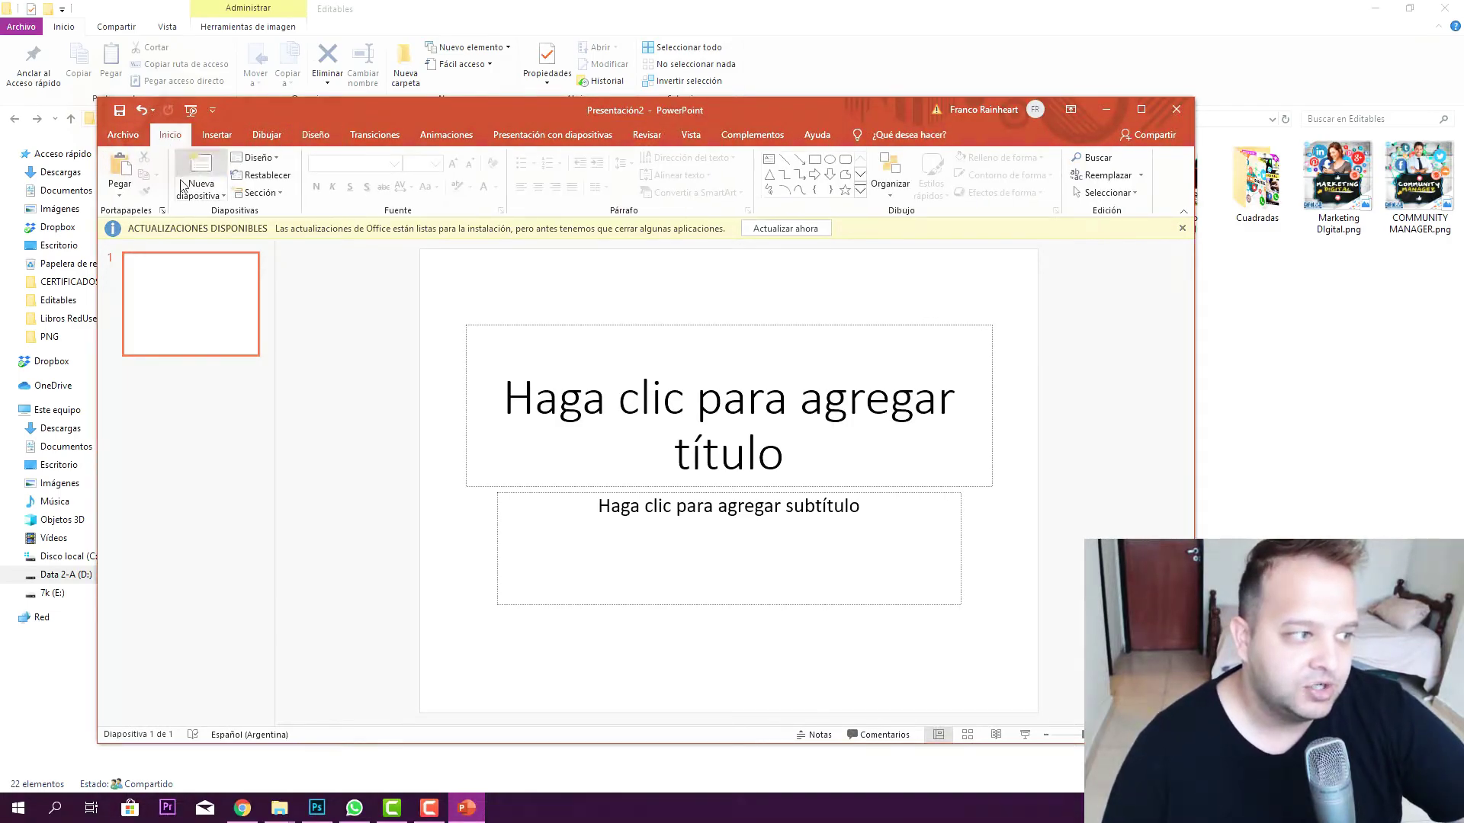
{"action": "left_click", "coordinate": [261, 159]}
{"action": "left_click", "coordinate": [271, 400]}
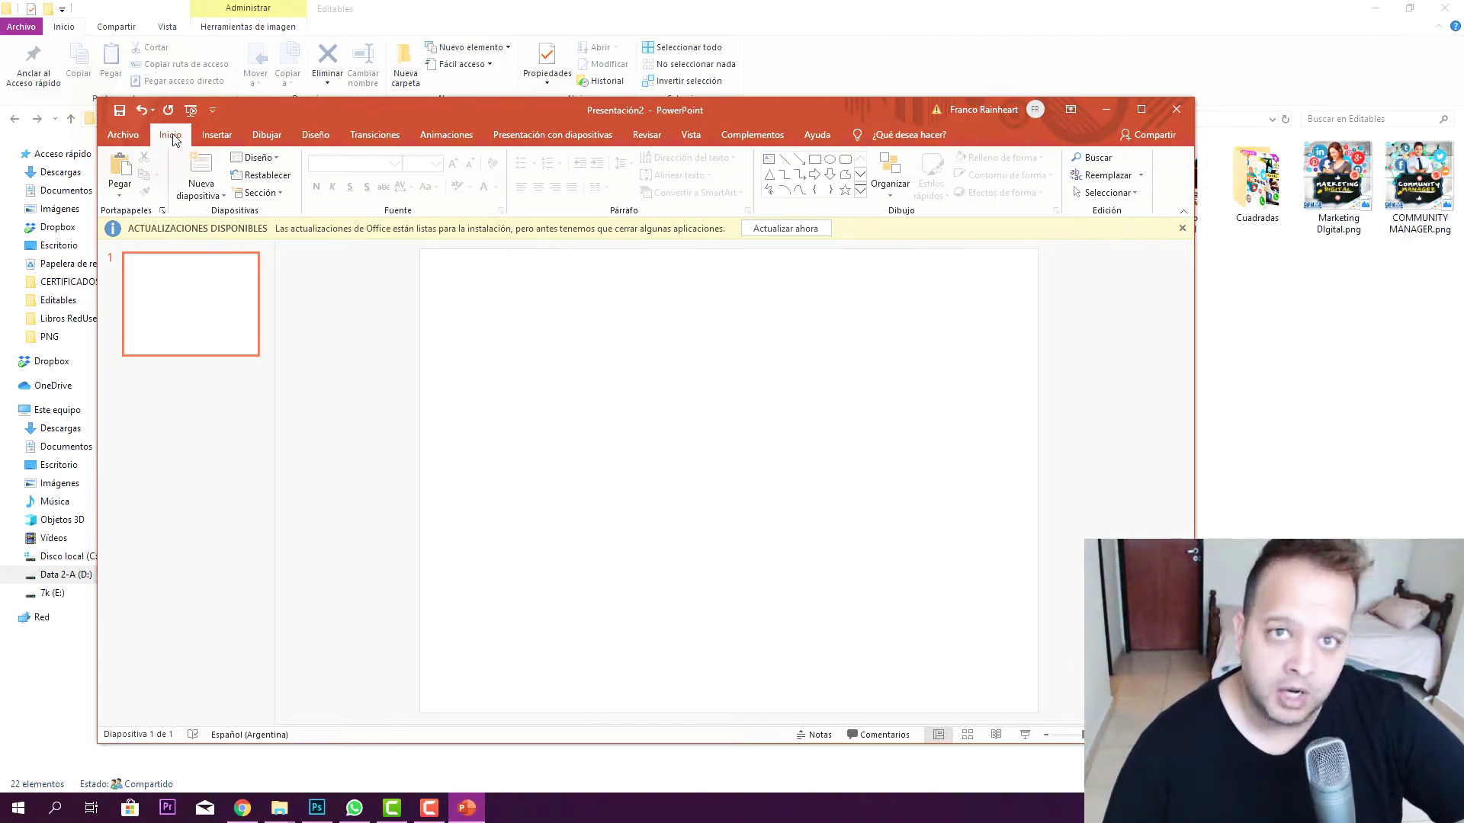
{"action": "left_click", "coordinate": [309, 136]}
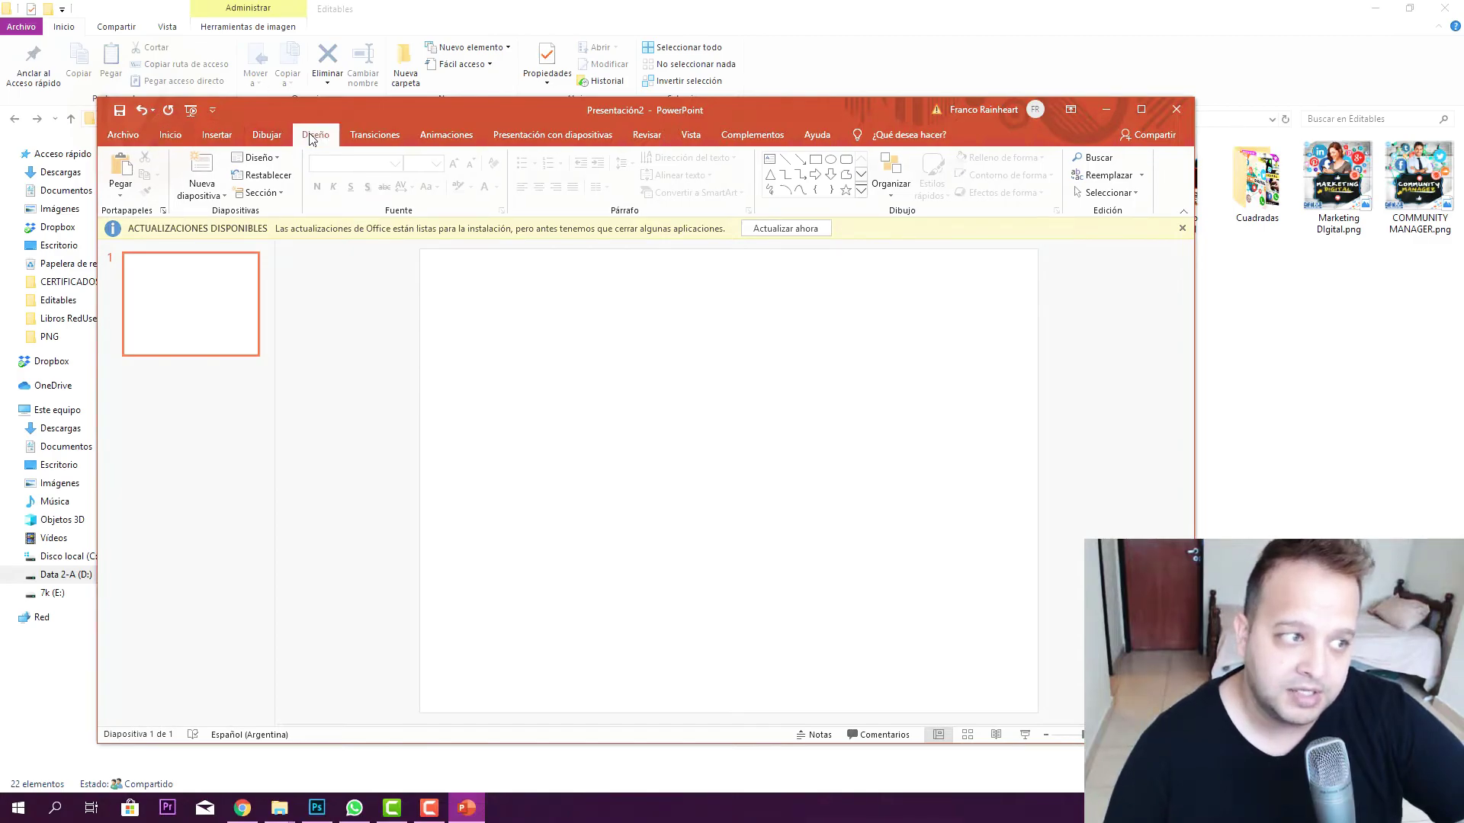
{"action": "left_click", "coordinate": [1040, 190]}
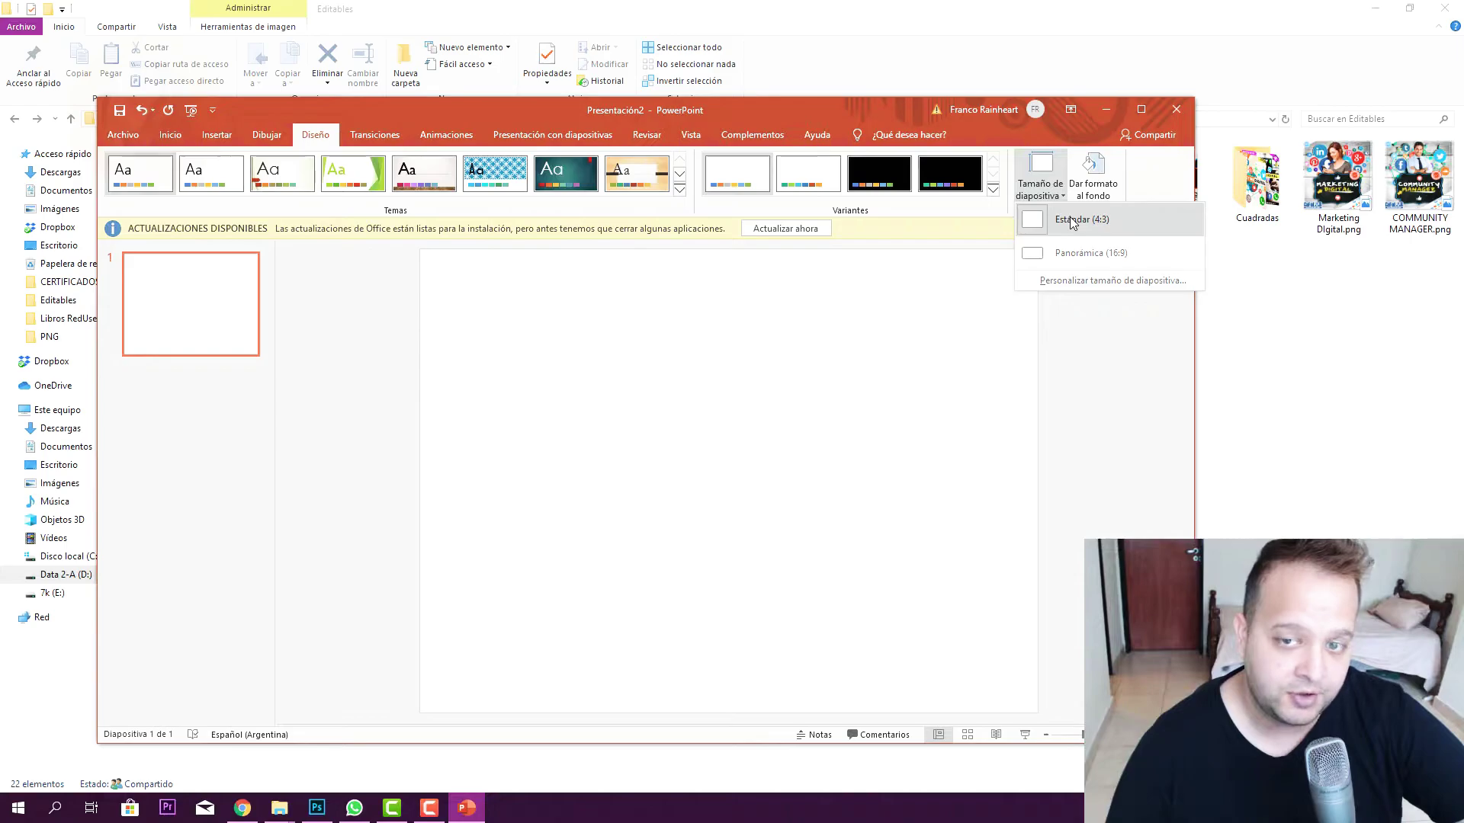
{"action": "left_click", "coordinate": [170, 135]}
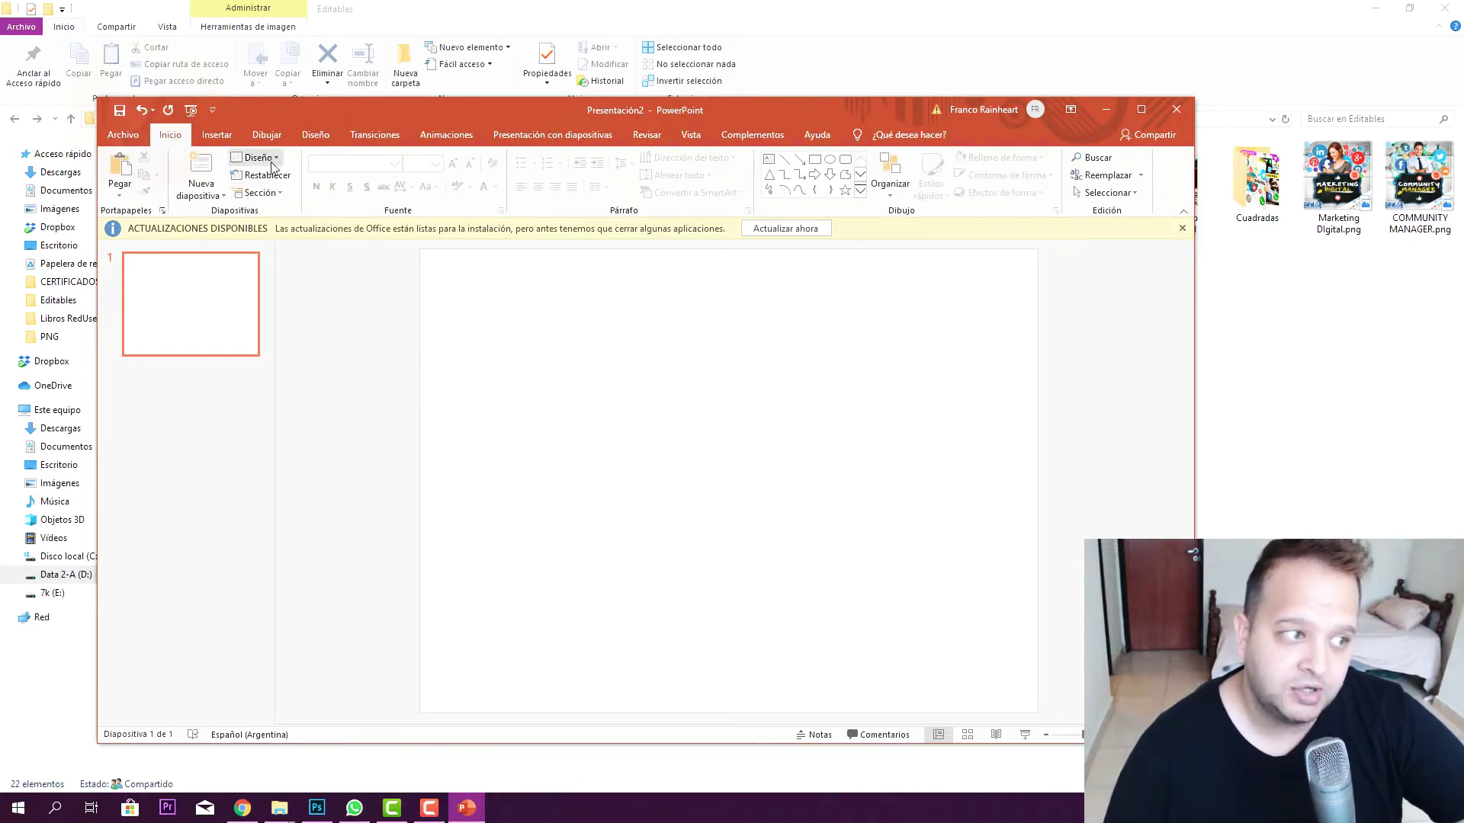
{"action": "left_click", "coordinate": [257, 158]}
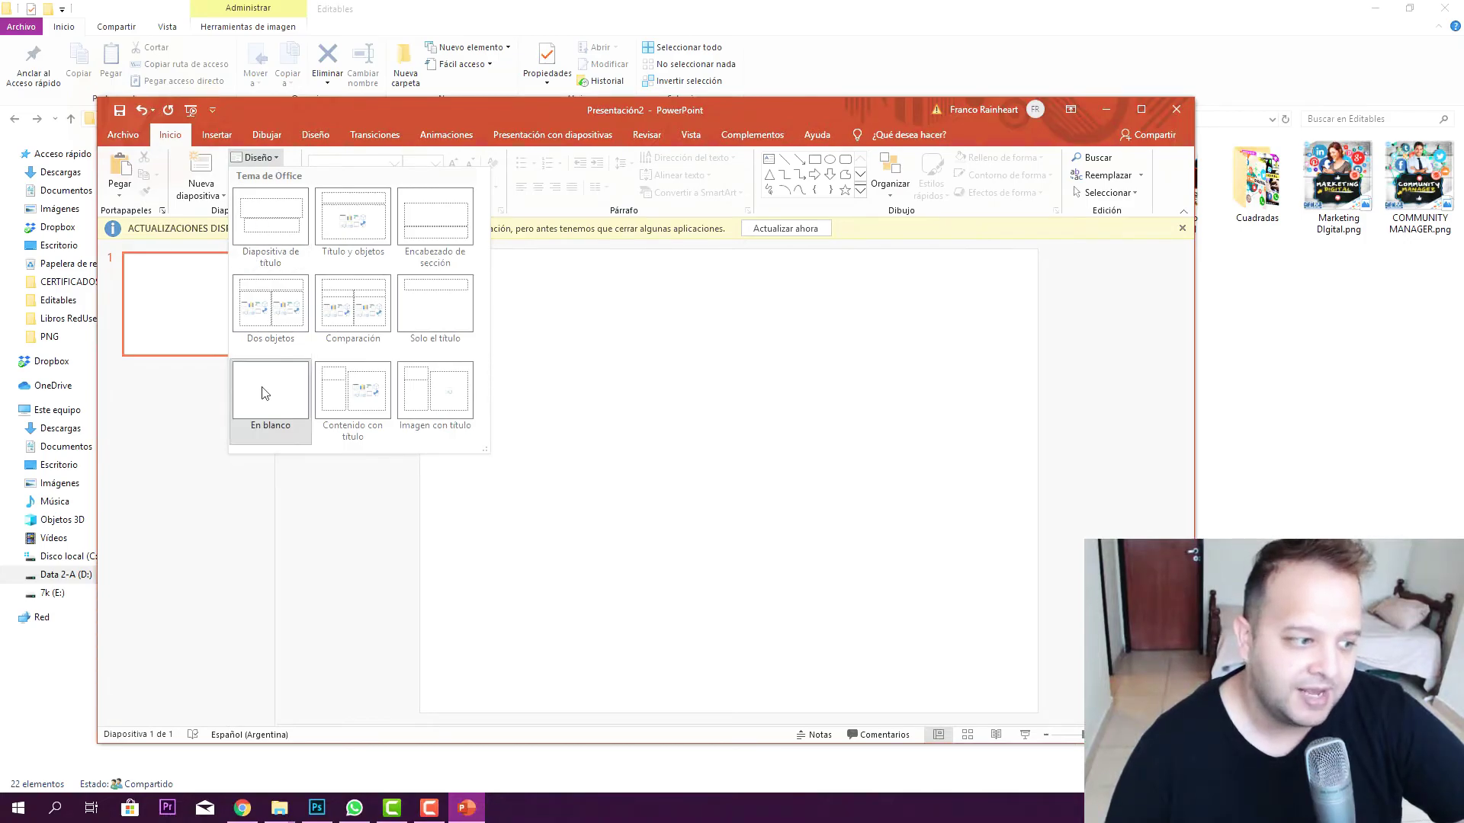
{"action": "left_click", "coordinate": [724, 294]}
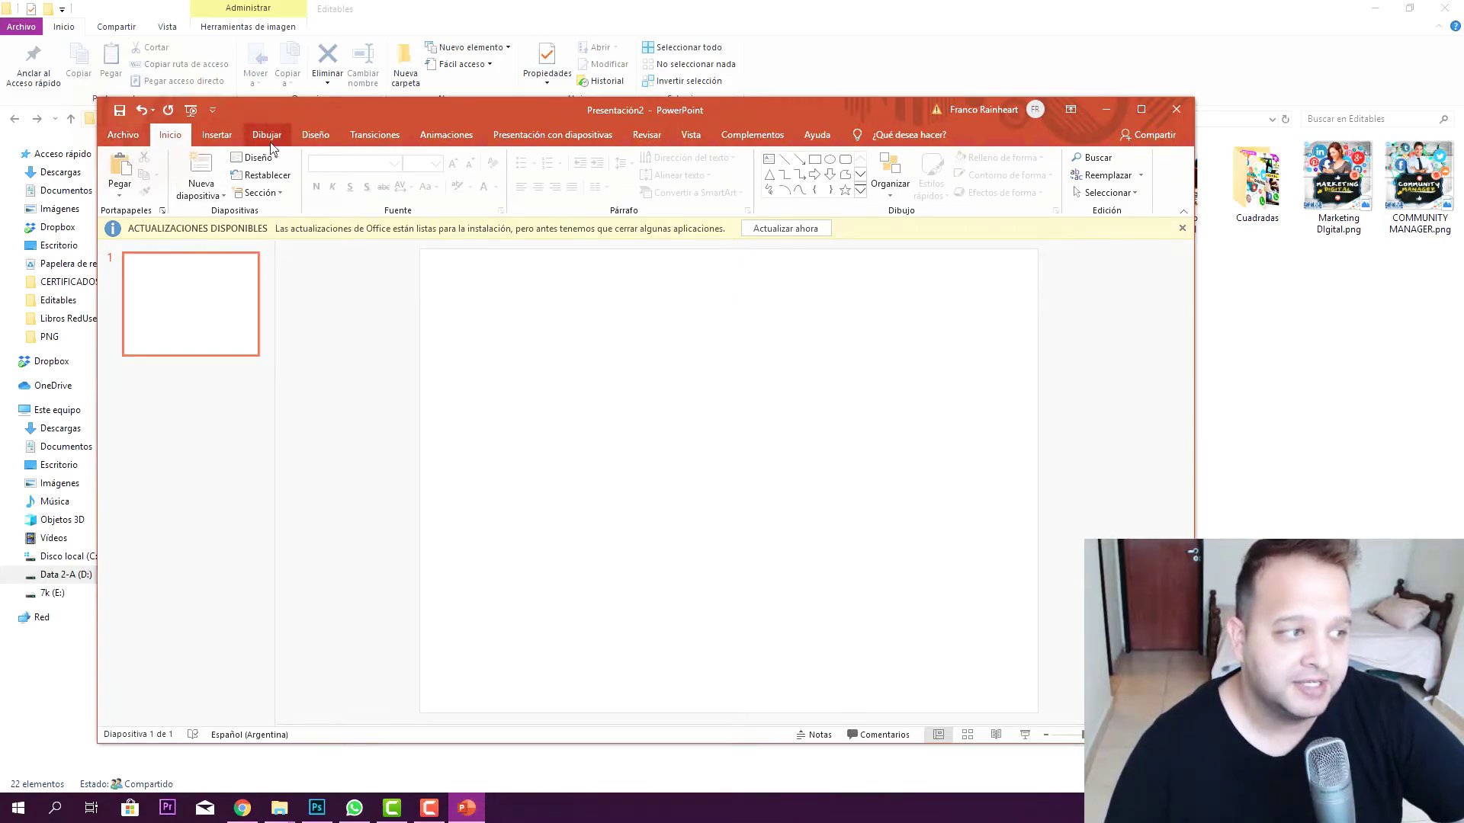
Drag diseño grafico.png from the Editables folder onto the slide instead of using Insertar imagen.
{"action": "left_click", "coordinate": [216, 135]}
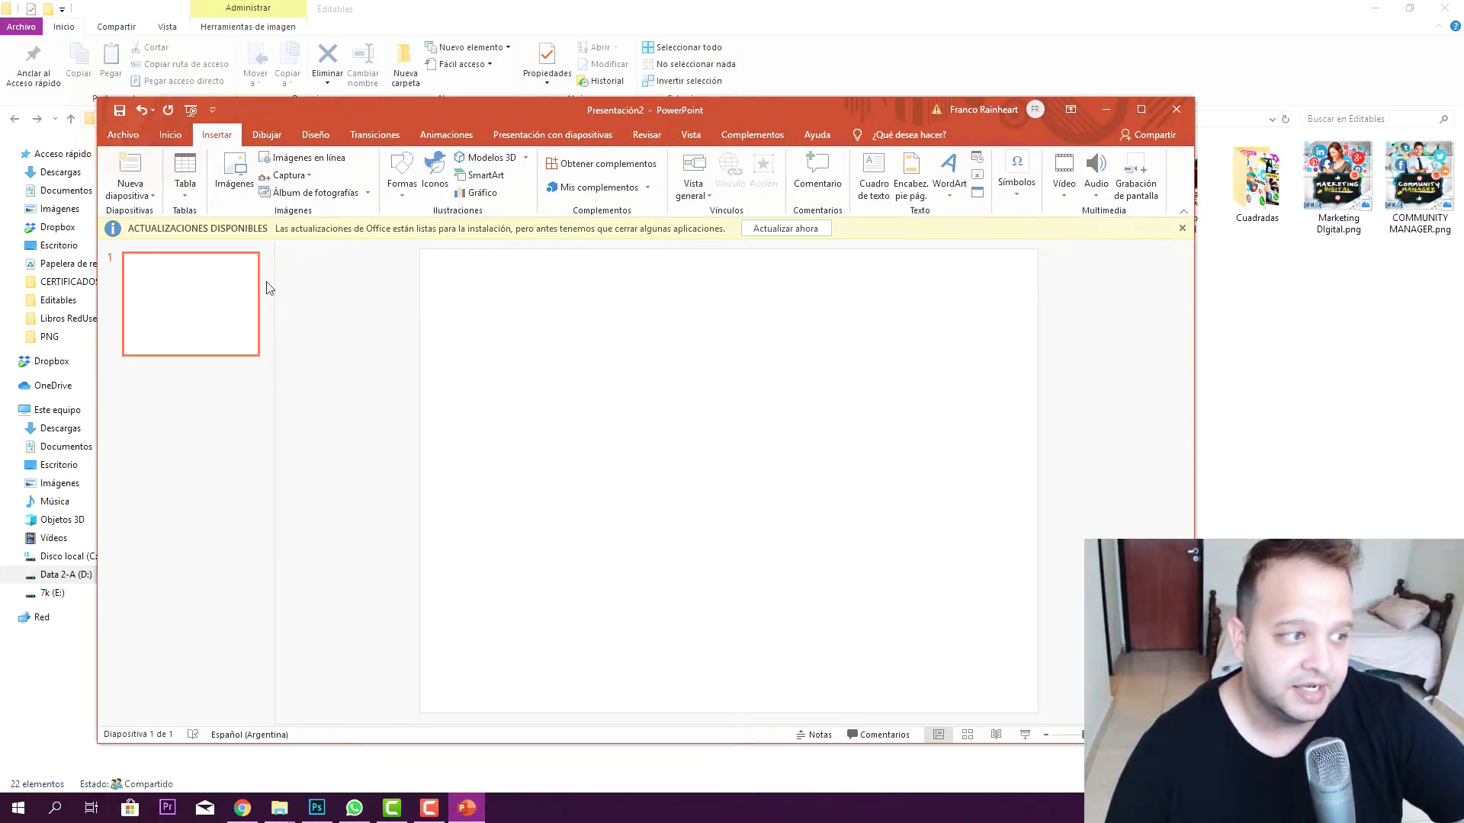
{"action": "left_click", "coordinate": [239, 186]}
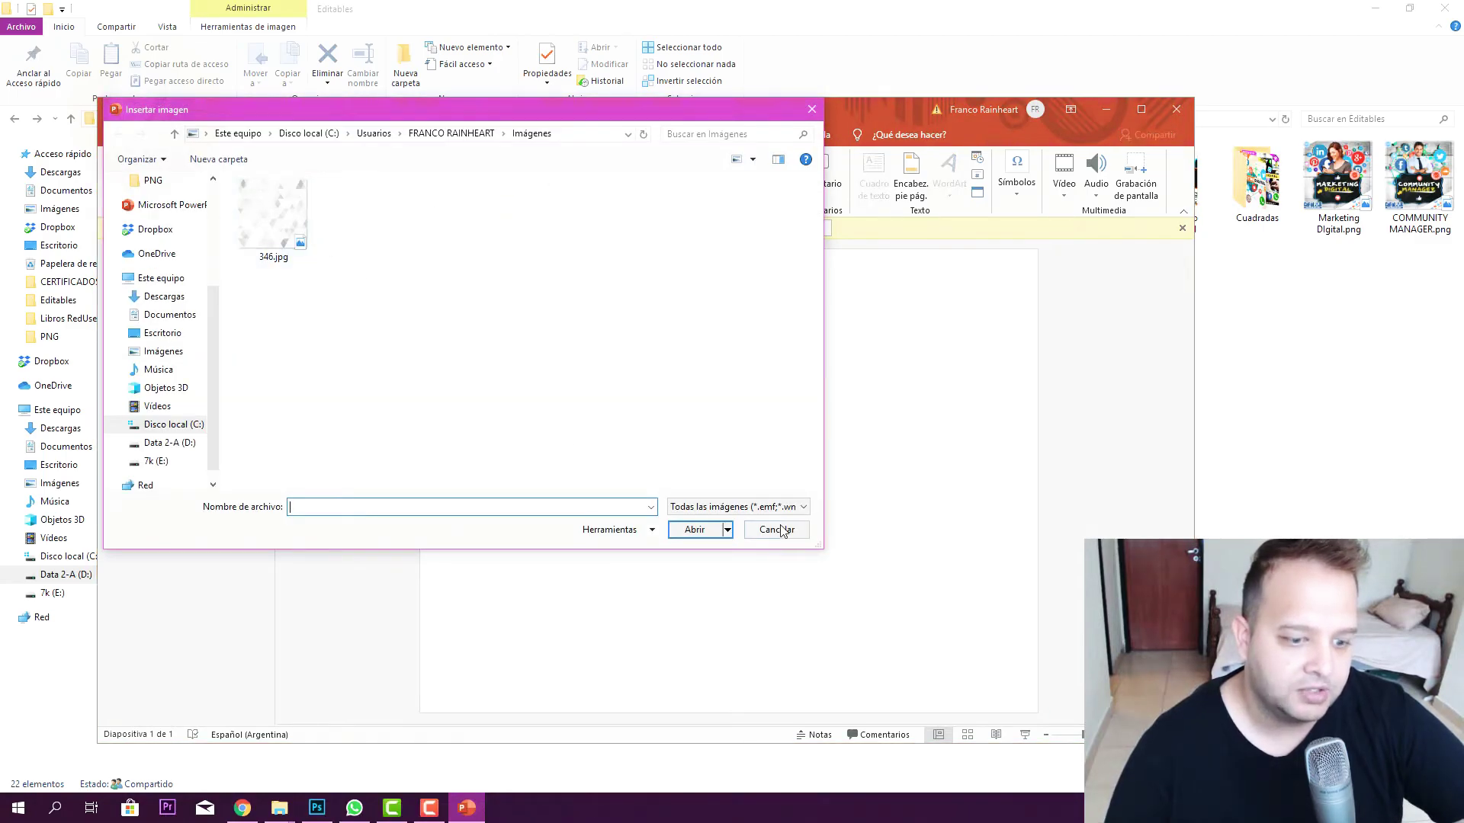
{"action": "left_click", "coordinate": [777, 529]}
{"action": "left_click", "coordinate": [1274, 409]}
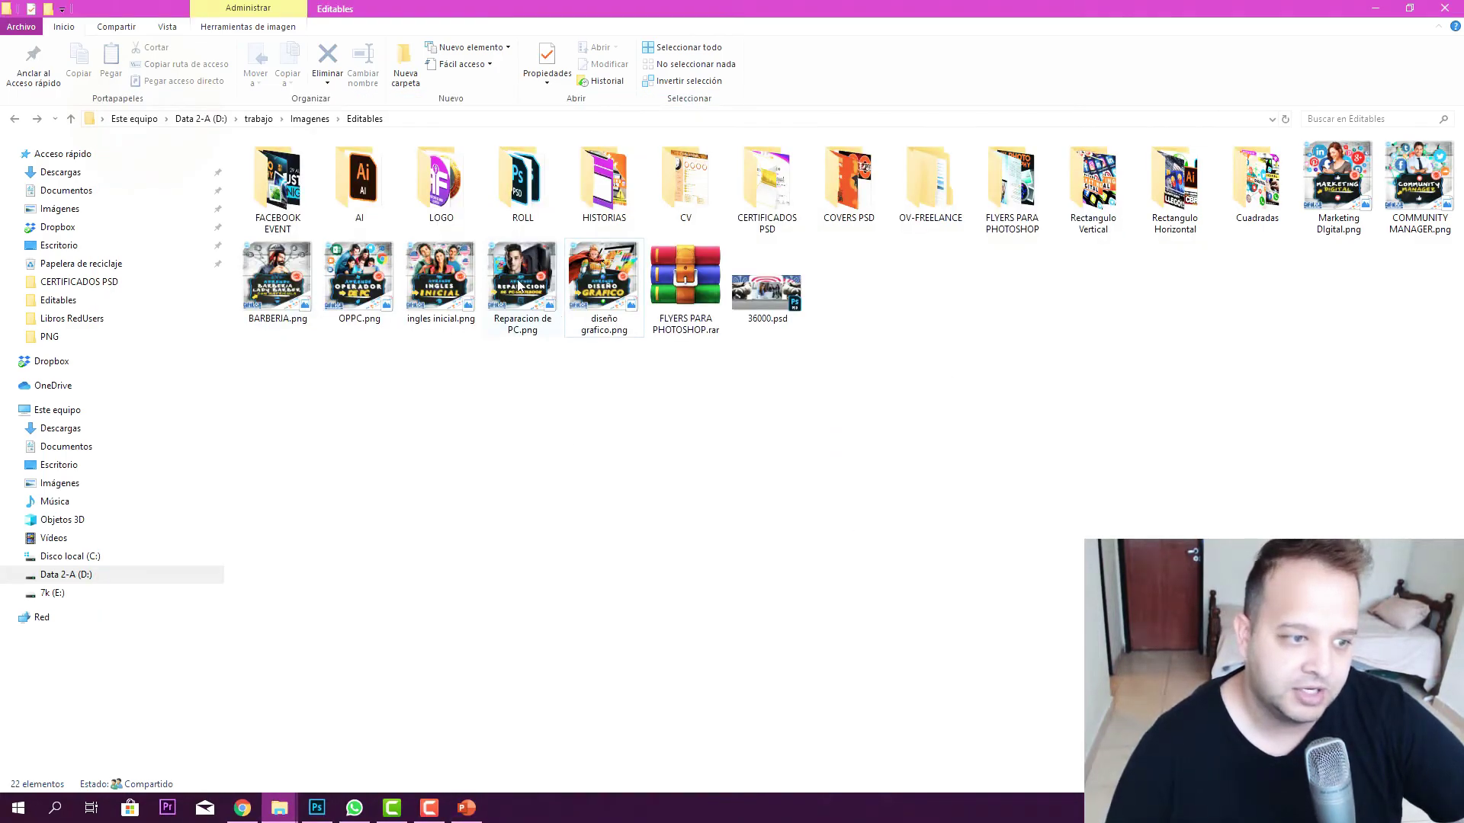
{"action": "left_click_drag", "start_coordinate": [600, 288], "coordinate": [496, 580]}
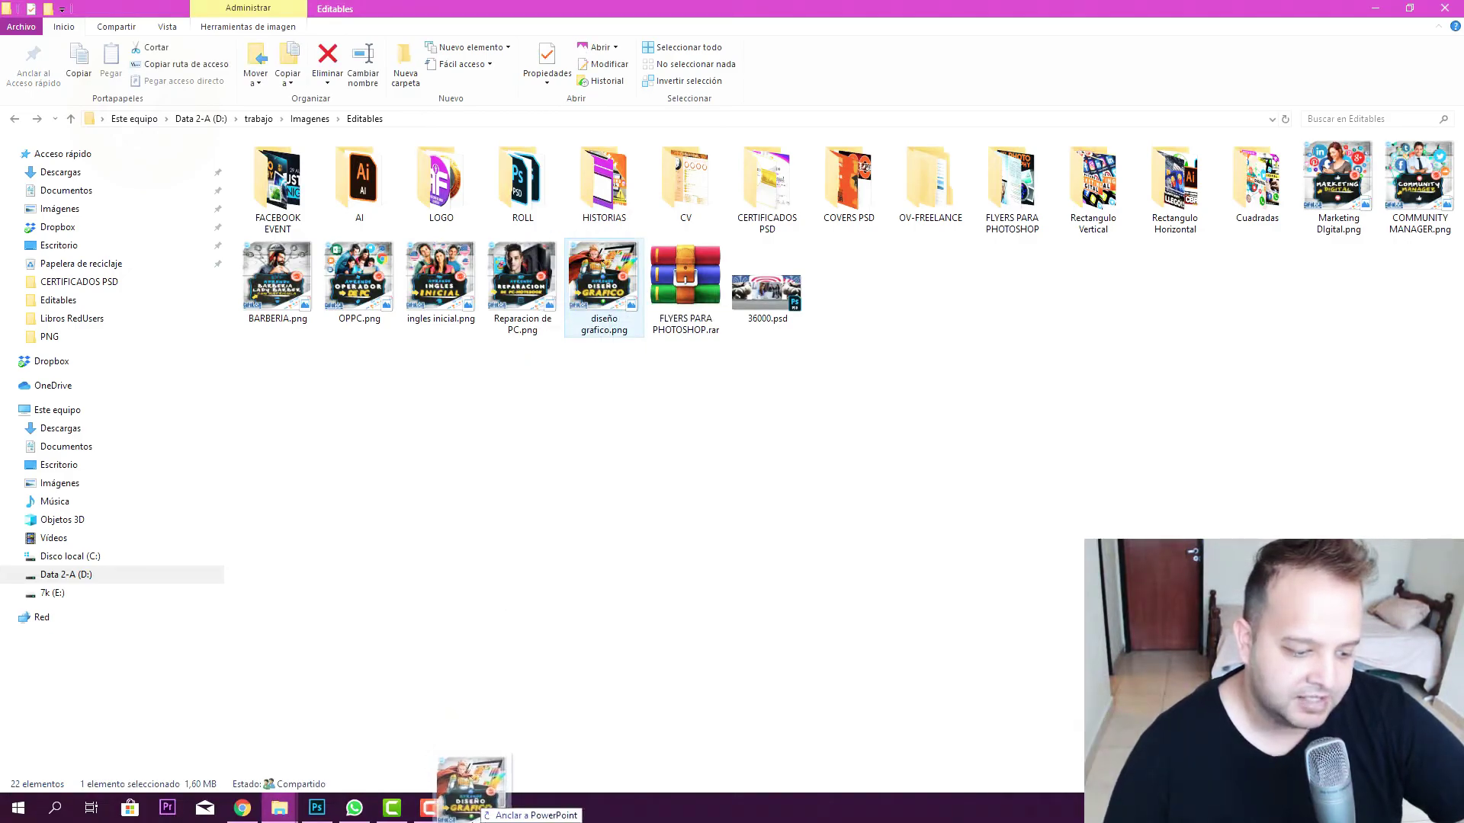
{"action": "left_click_drag", "start_coordinate": [497, 579], "coordinate": [668, 494]}
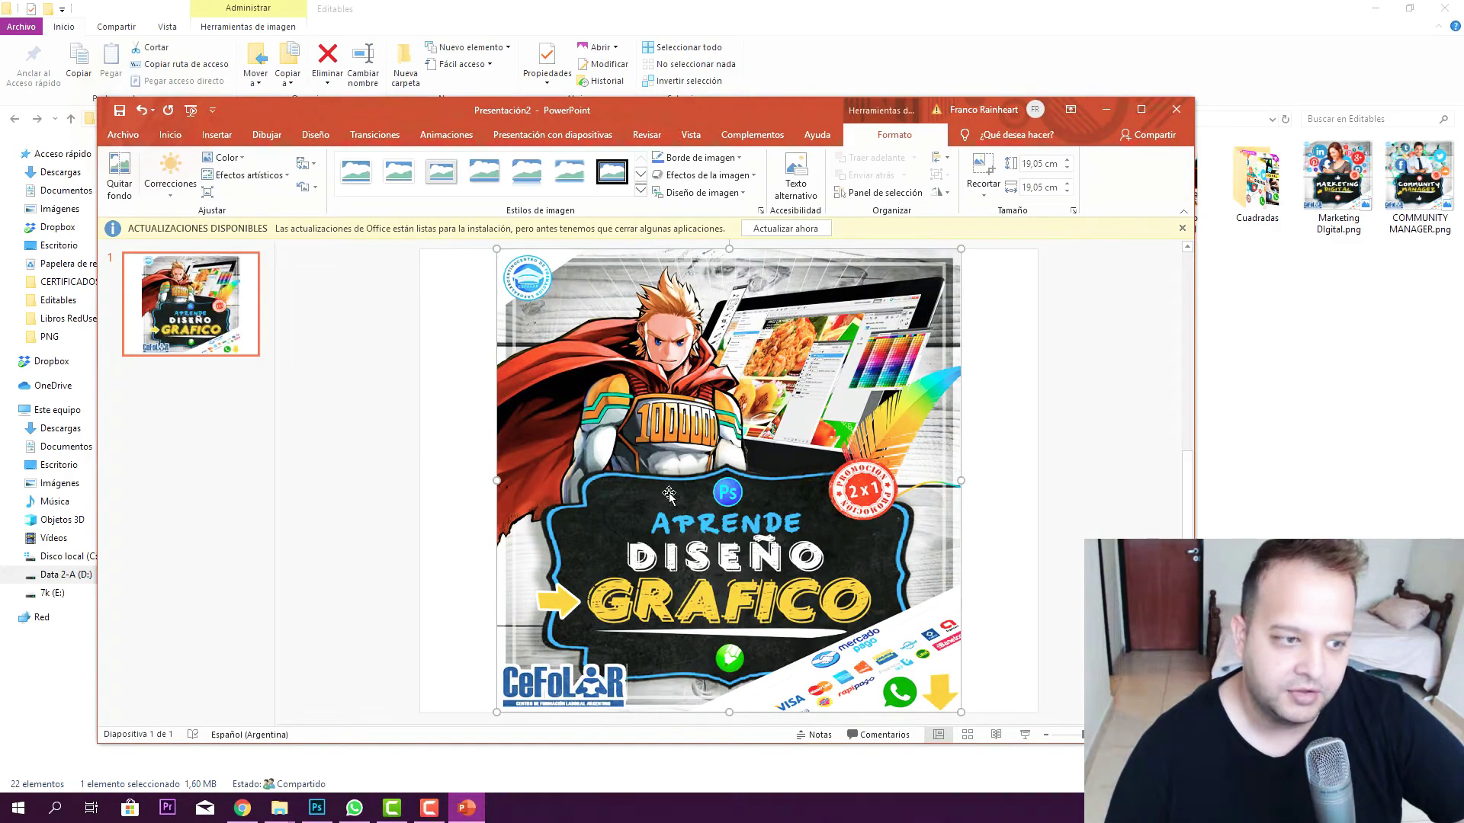
Centre the flyer picture on the slide.
{"action": "left_click", "coordinate": [989, 446]}
{"action": "left_click_drag", "start_coordinate": [752, 446], "coordinate": [760, 442]}
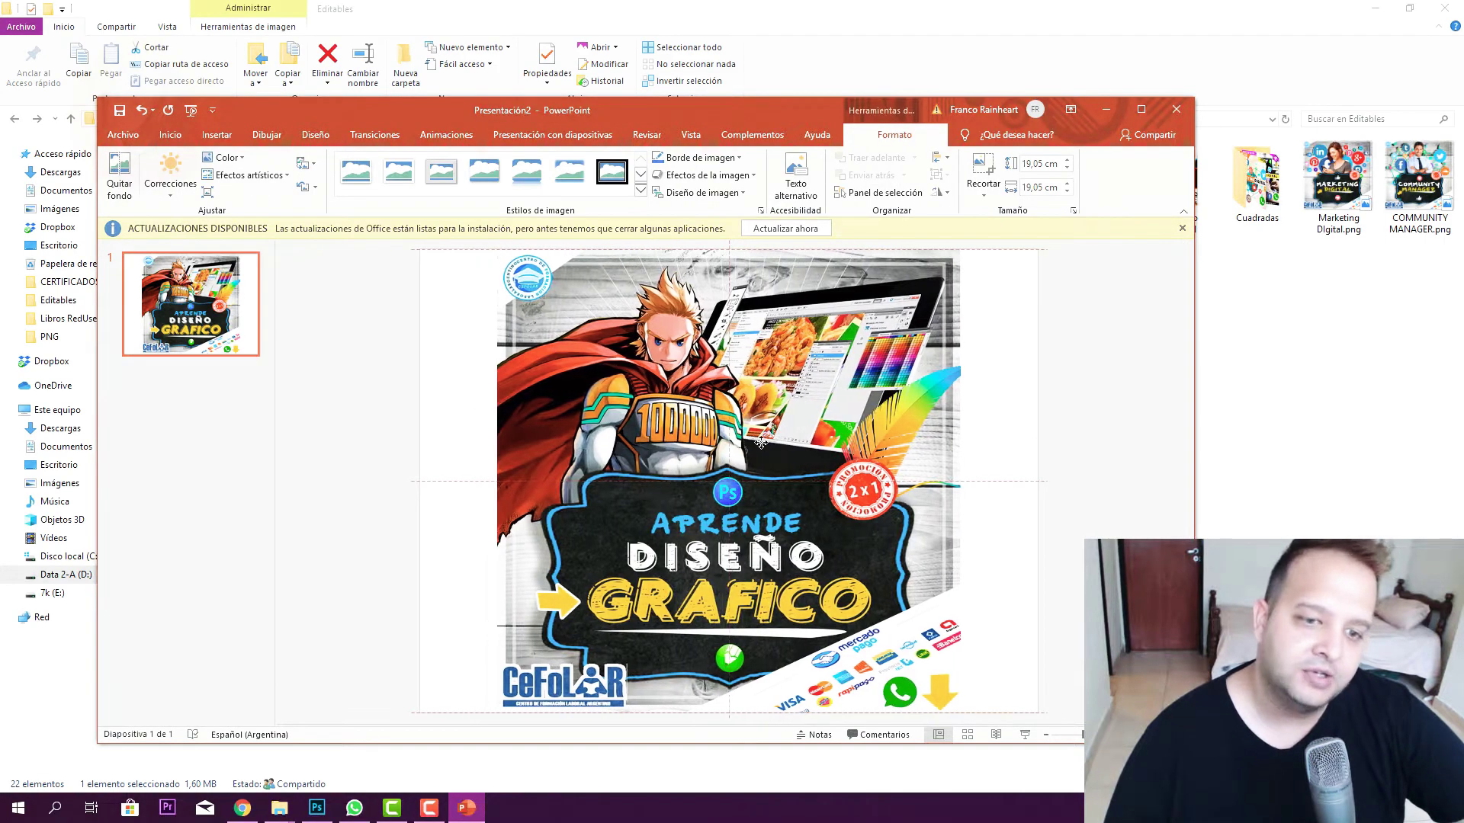
{"action": "left_click", "coordinate": [982, 314]}
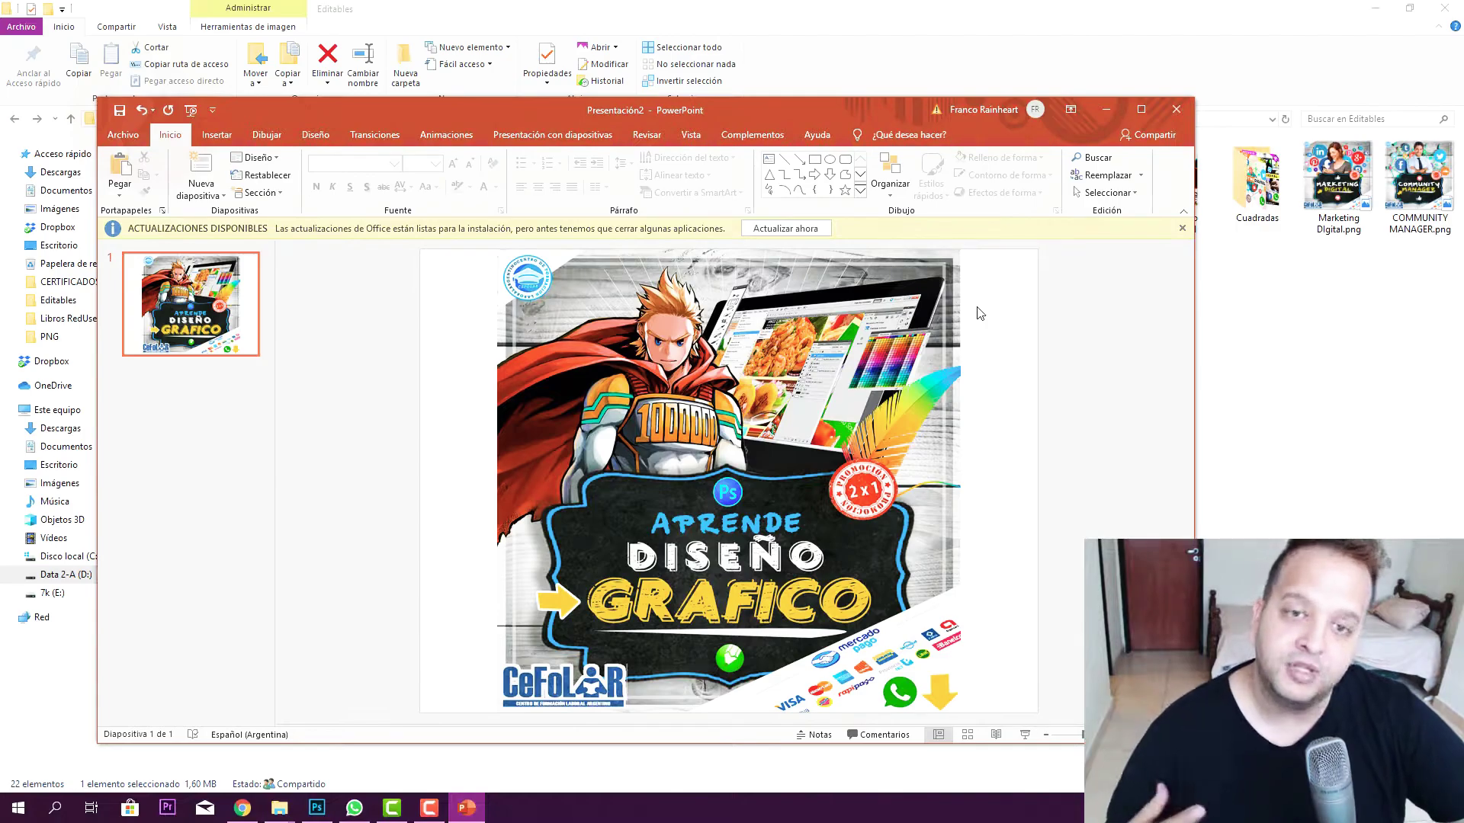
Set a Personalizado slide size with Alto 29,7 cm to match the 29,7 cm width.
{"action": "left_click", "coordinate": [790, 351]}
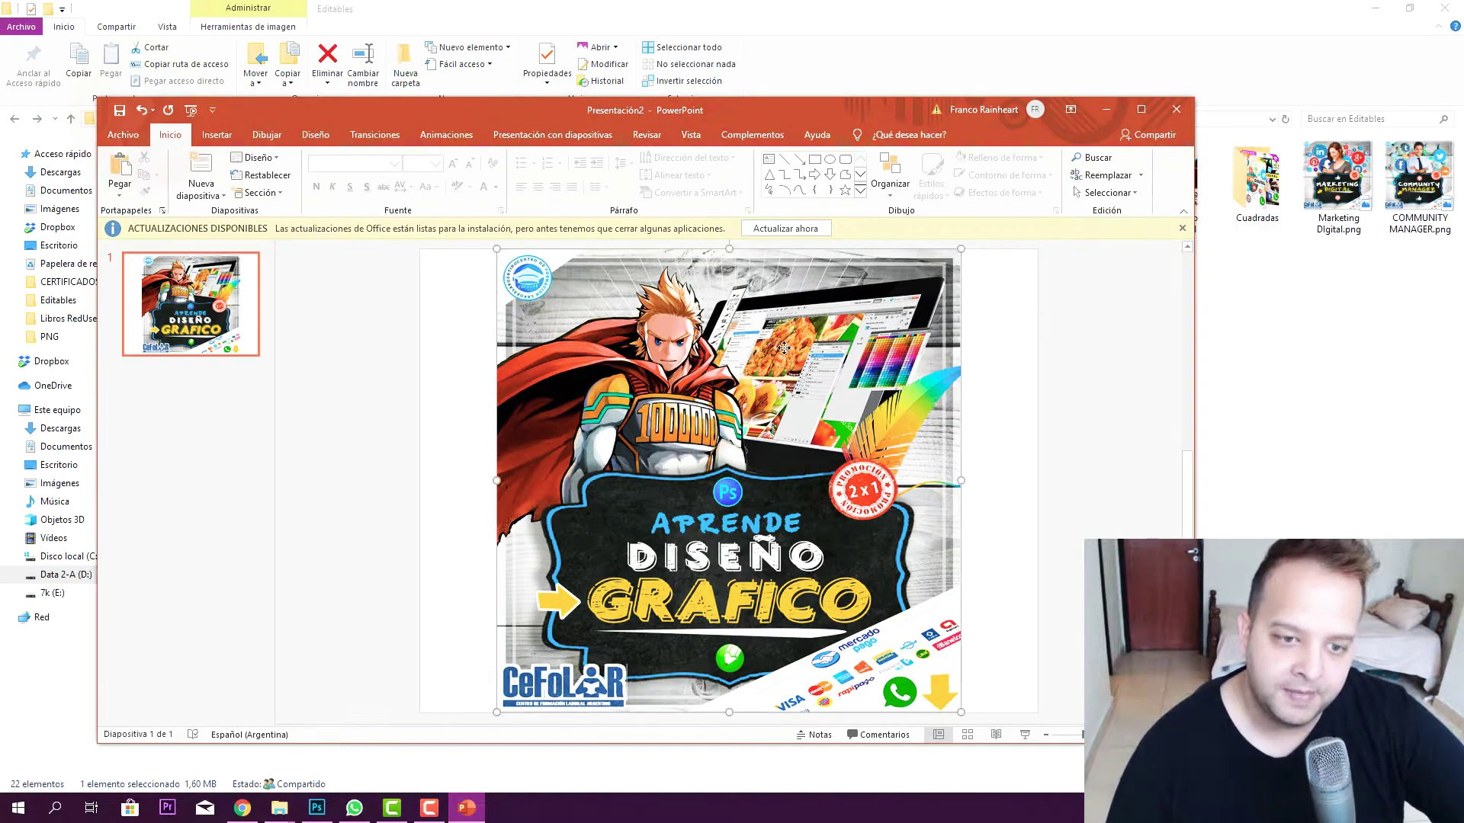
{"action": "left_click", "coordinate": [1087, 455]}
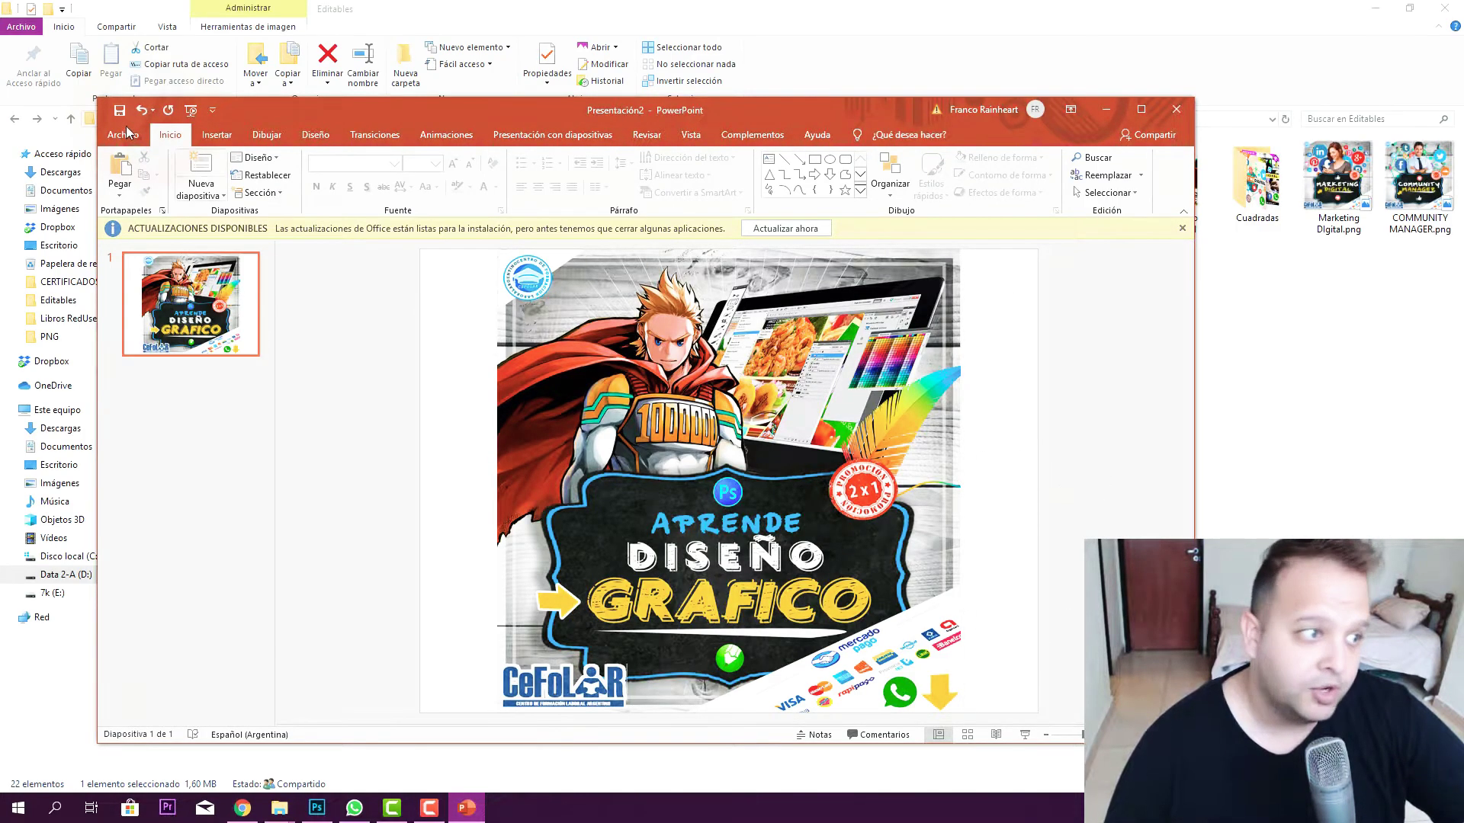
{"action": "left_click", "coordinate": [320, 135]}
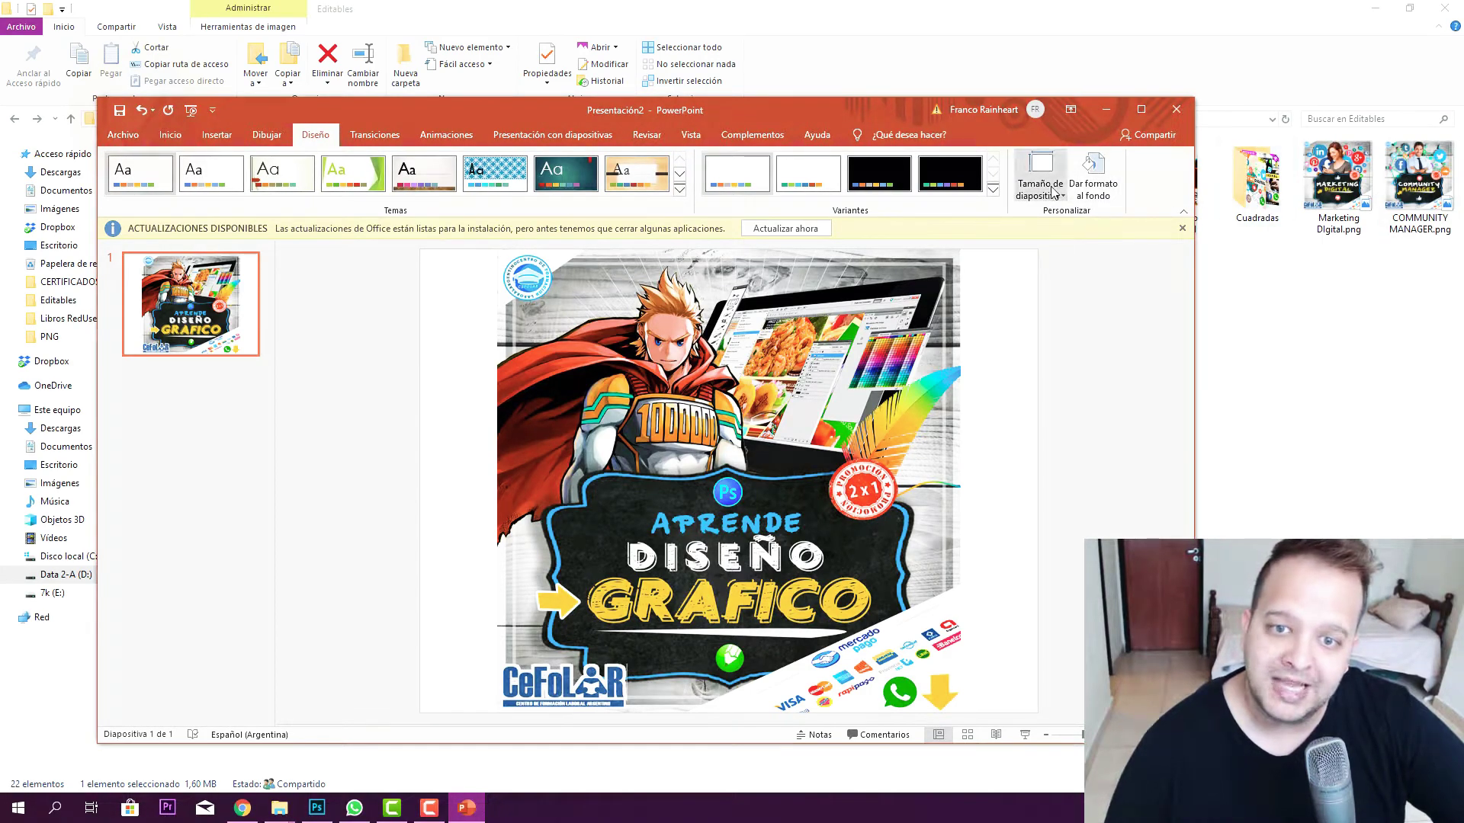
{"action": "left_click", "coordinate": [1040, 187]}
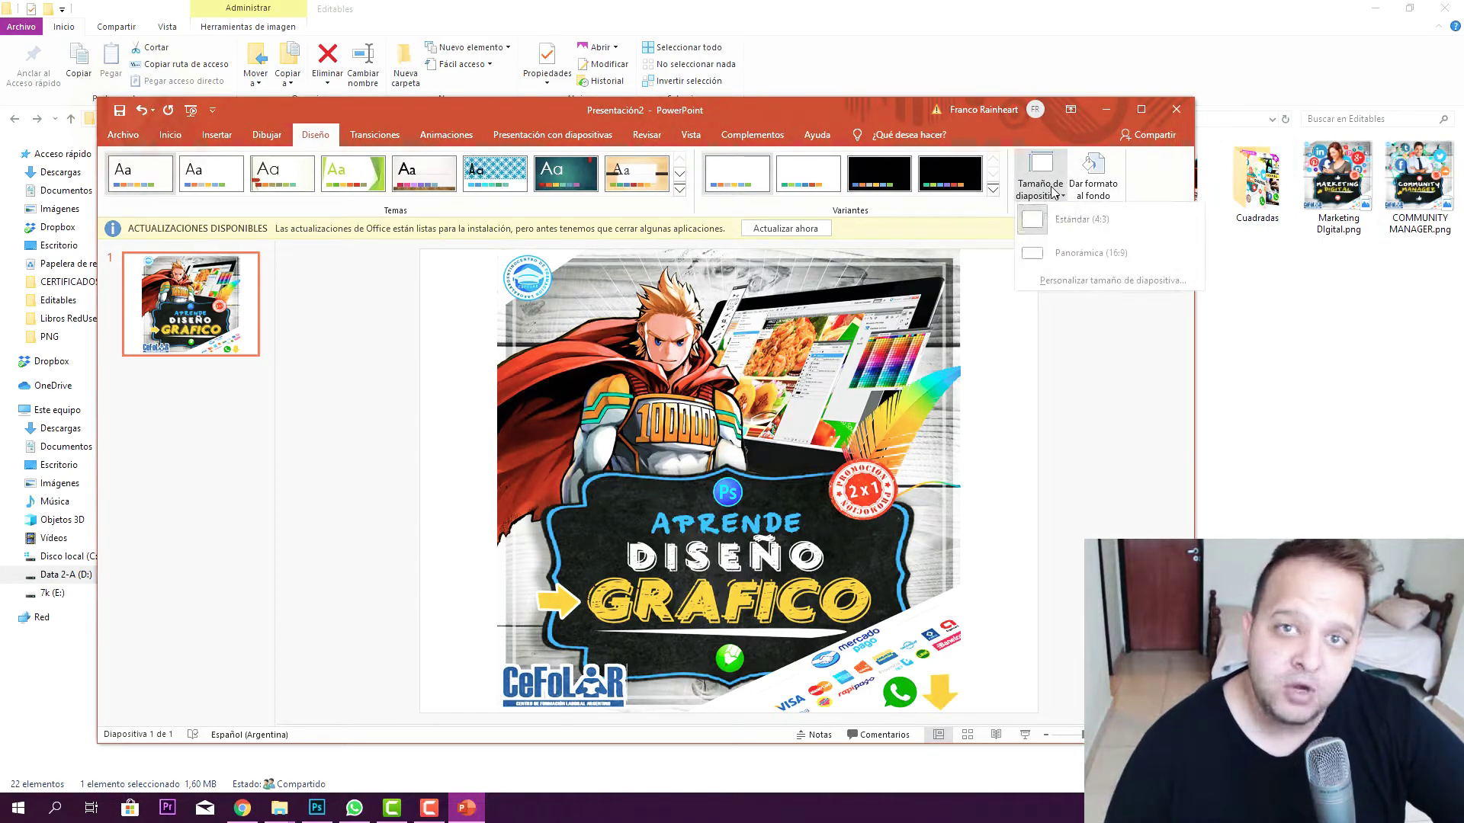
{"action": "left_click", "coordinate": [1075, 282]}
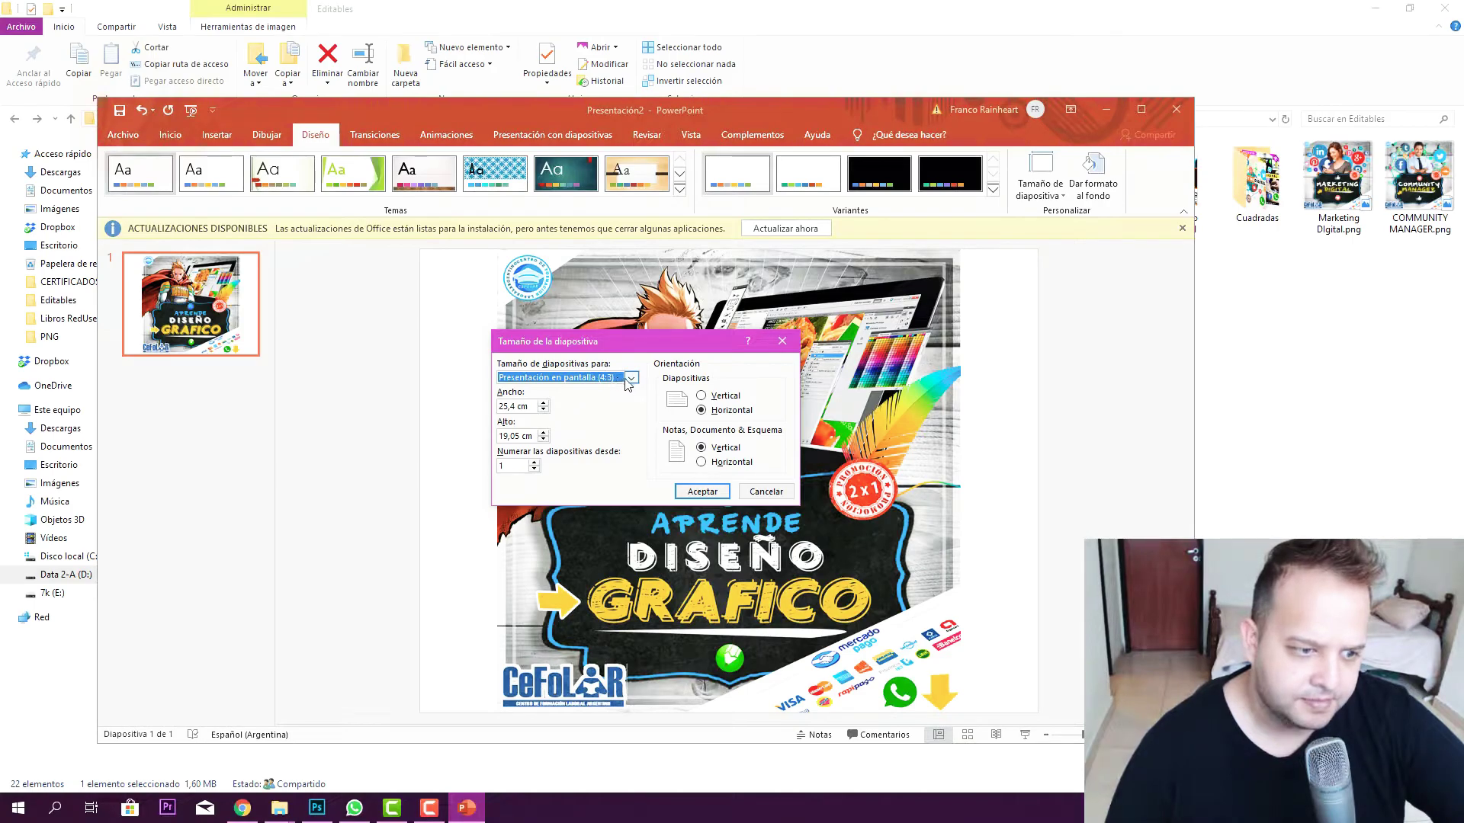
{"action": "left_click", "coordinate": [631, 379]}
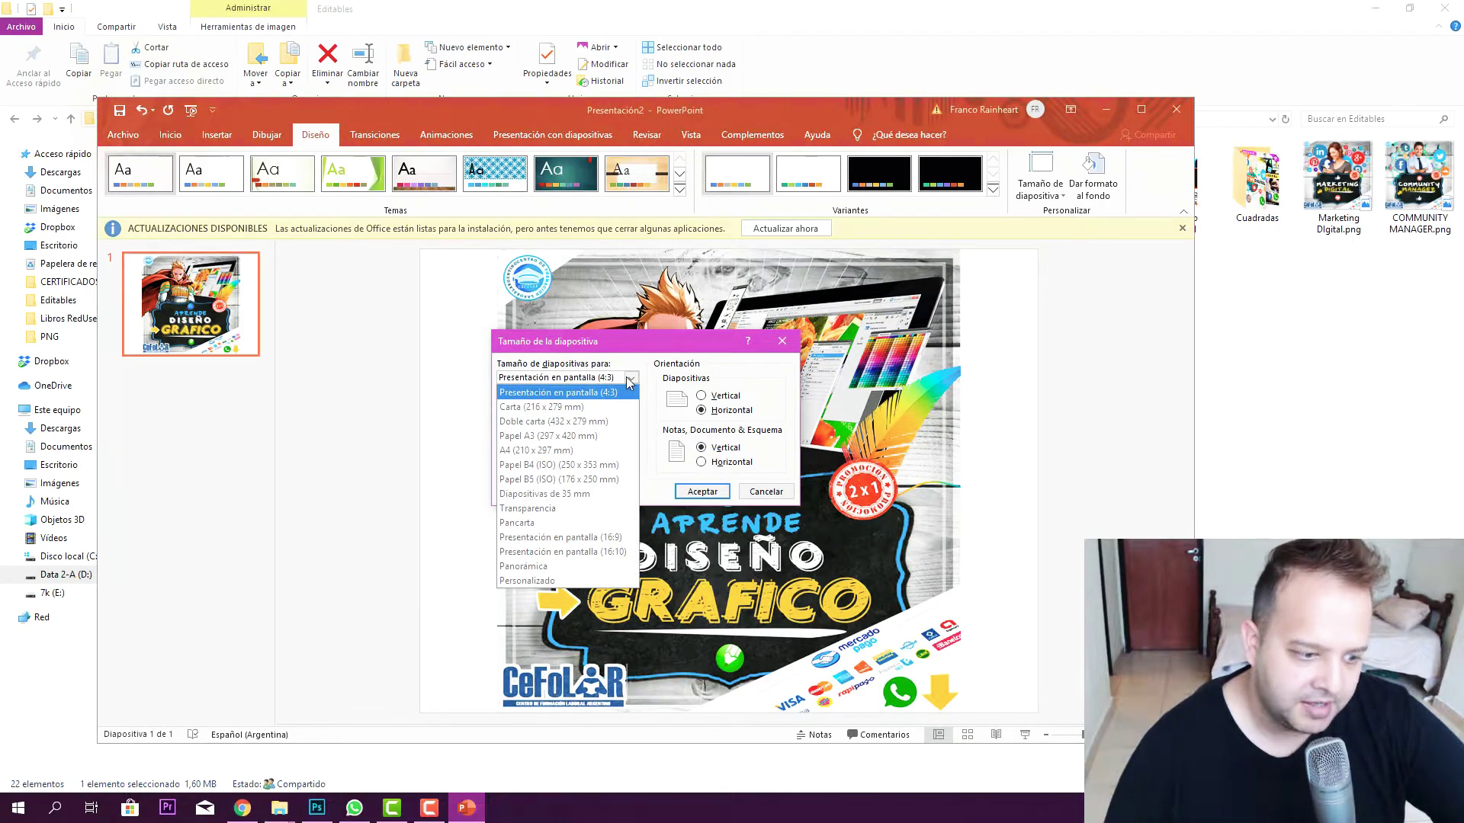
{"action": "left_click", "coordinate": [539, 581]}
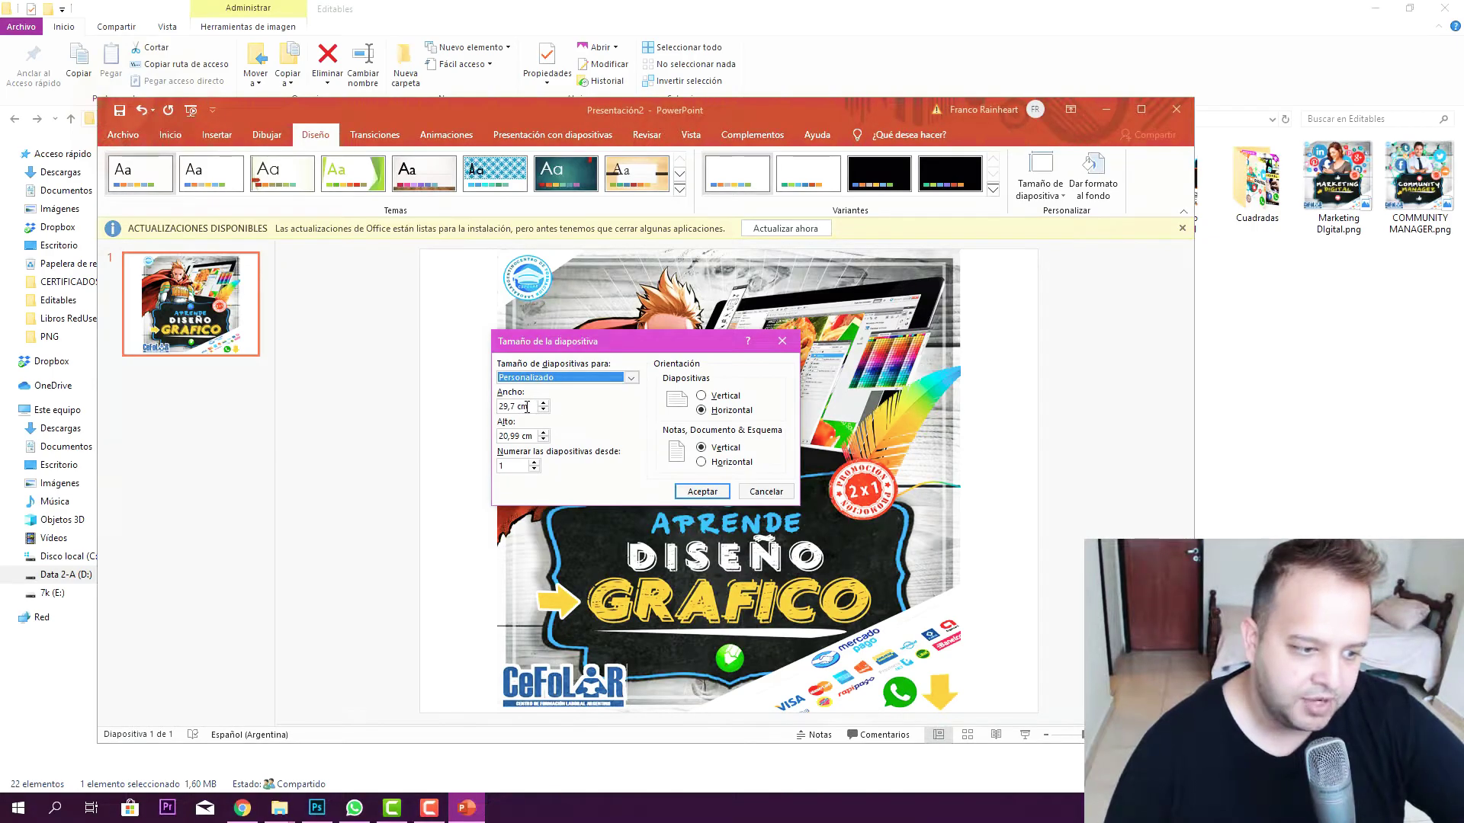
{"action": "mouse_move", "coordinate": [519, 405]}
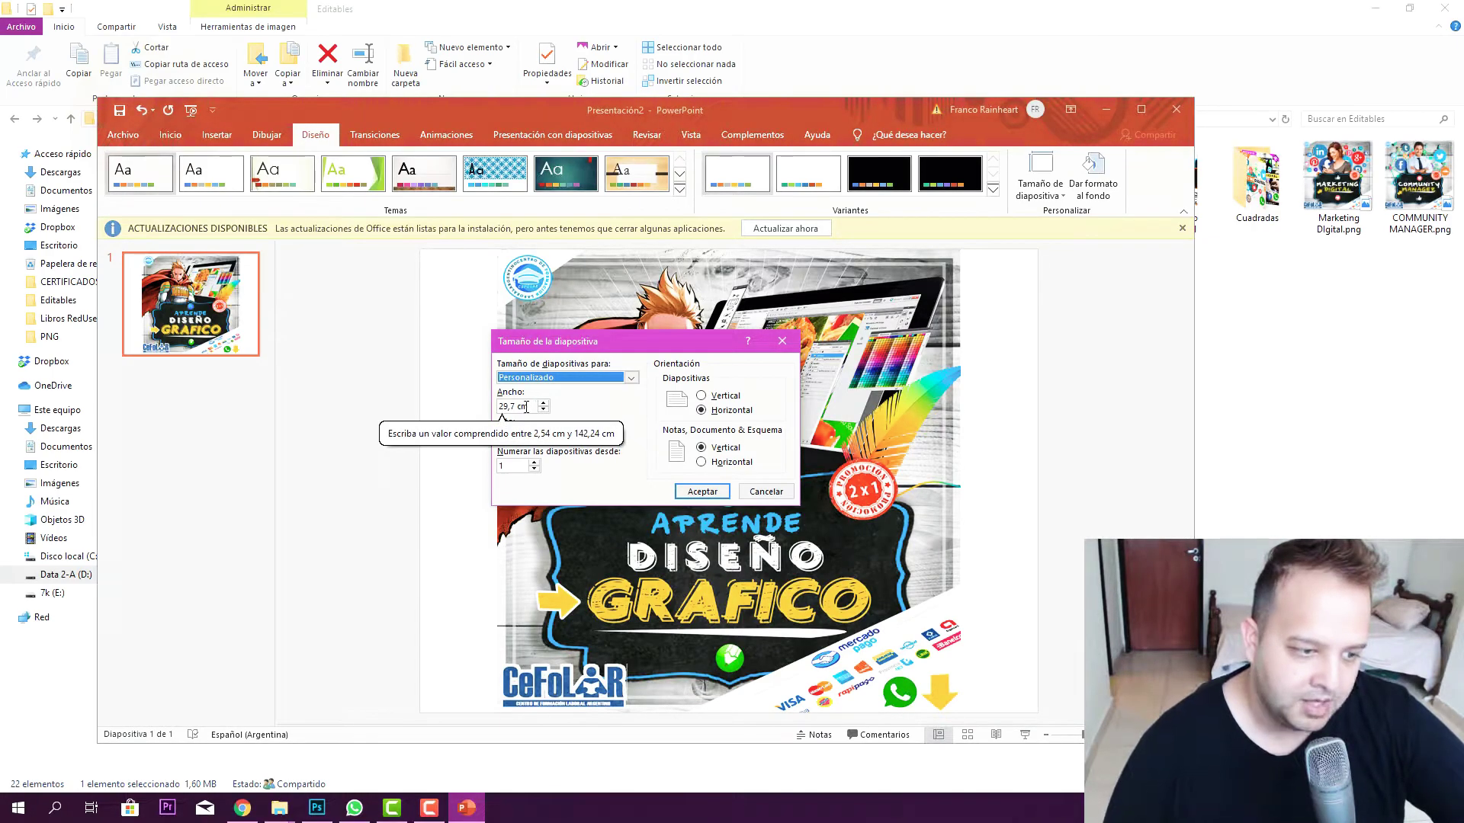
{"action": "left_click", "coordinate": [526, 406]}
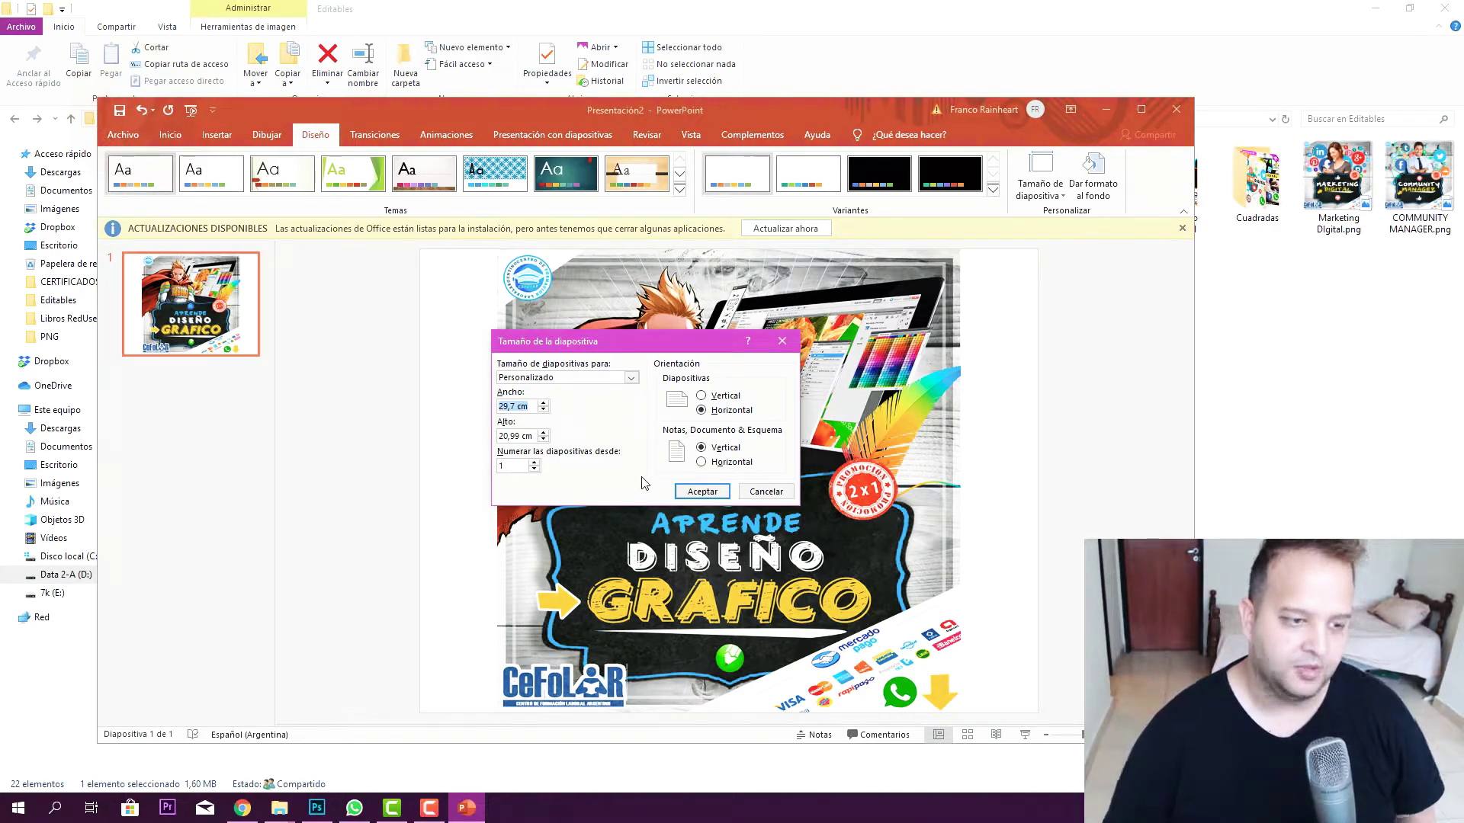
{"action": "mouse_move", "coordinate": [536, 437]}
{"action": "left_mouse_down"}
{"action": "mouse_move", "coordinate": [487, 435]}
{"action": "mouse_move", "coordinate": [433, 395]}
{"action": "left_mouse_up"}
{"action": "key", "text": "ctrl+c"}
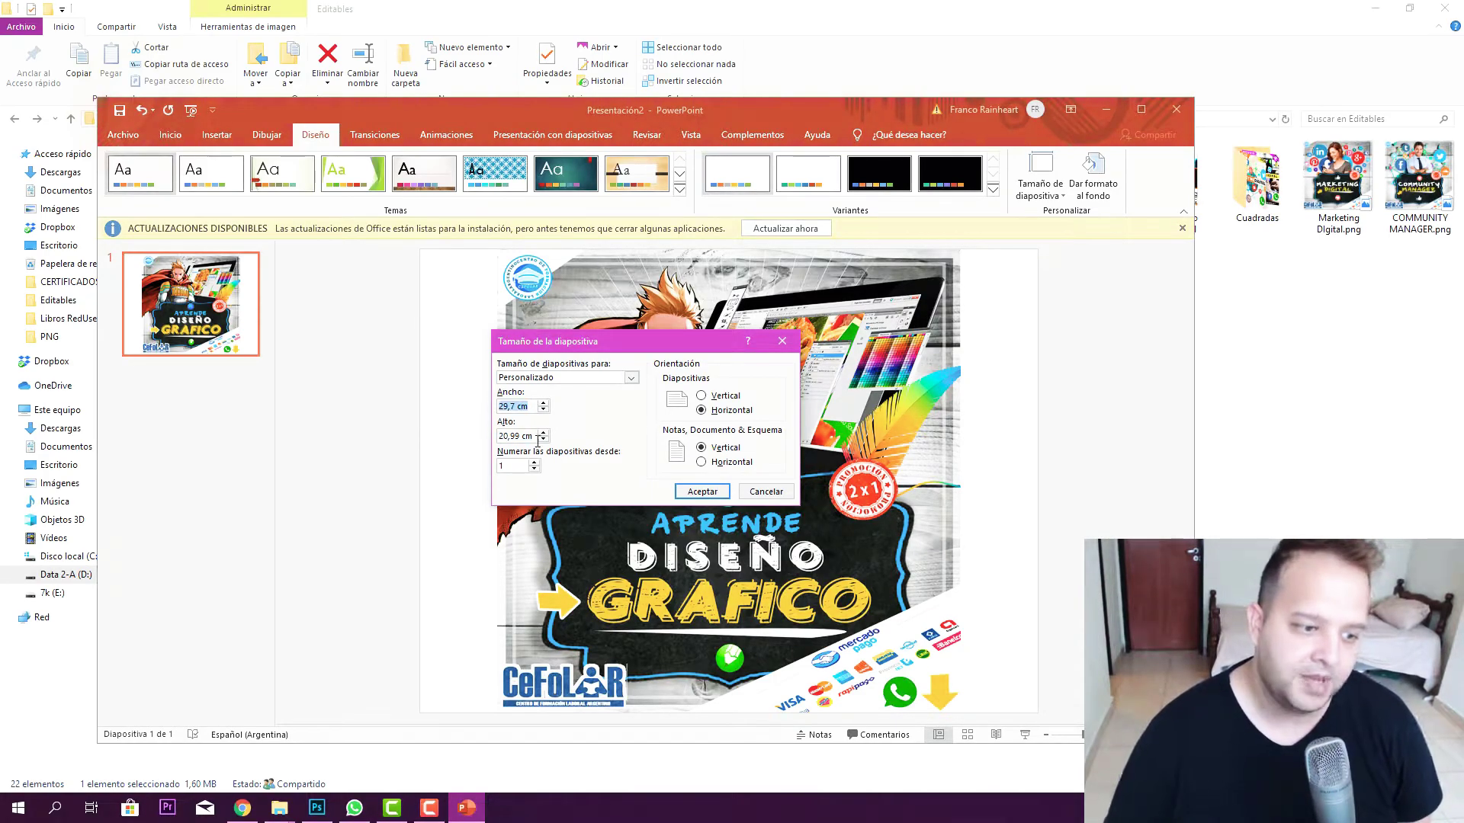
{"action": "left_click_drag", "start_coordinate": [536, 436], "coordinate": [497, 435]}
{"action": "key", "text": "ctrl+v"}
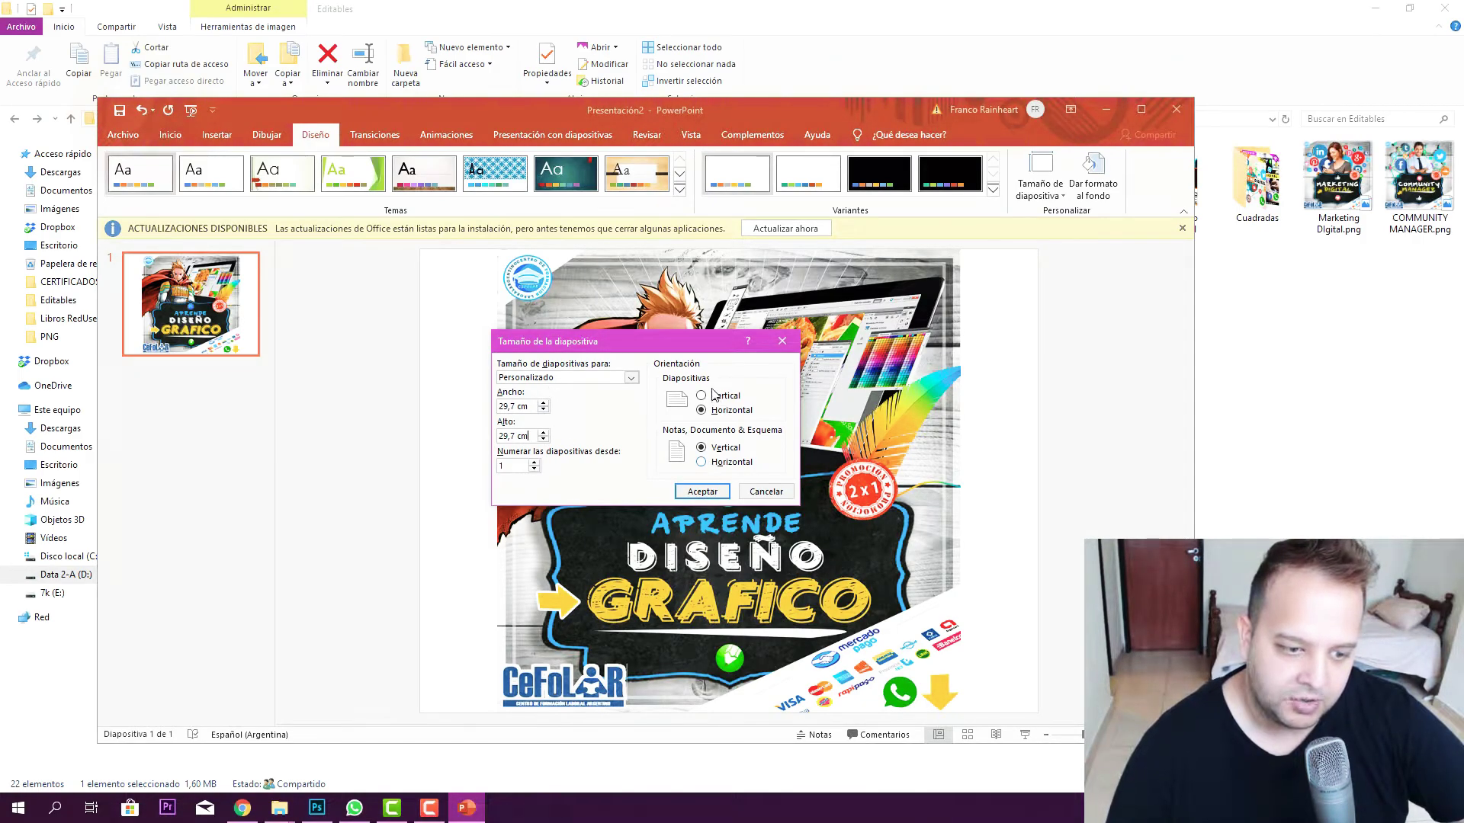
Apply the square size with Maximizar and enlarge the flyer picture to cover the slide.
{"action": "left_click", "coordinate": [698, 493]}
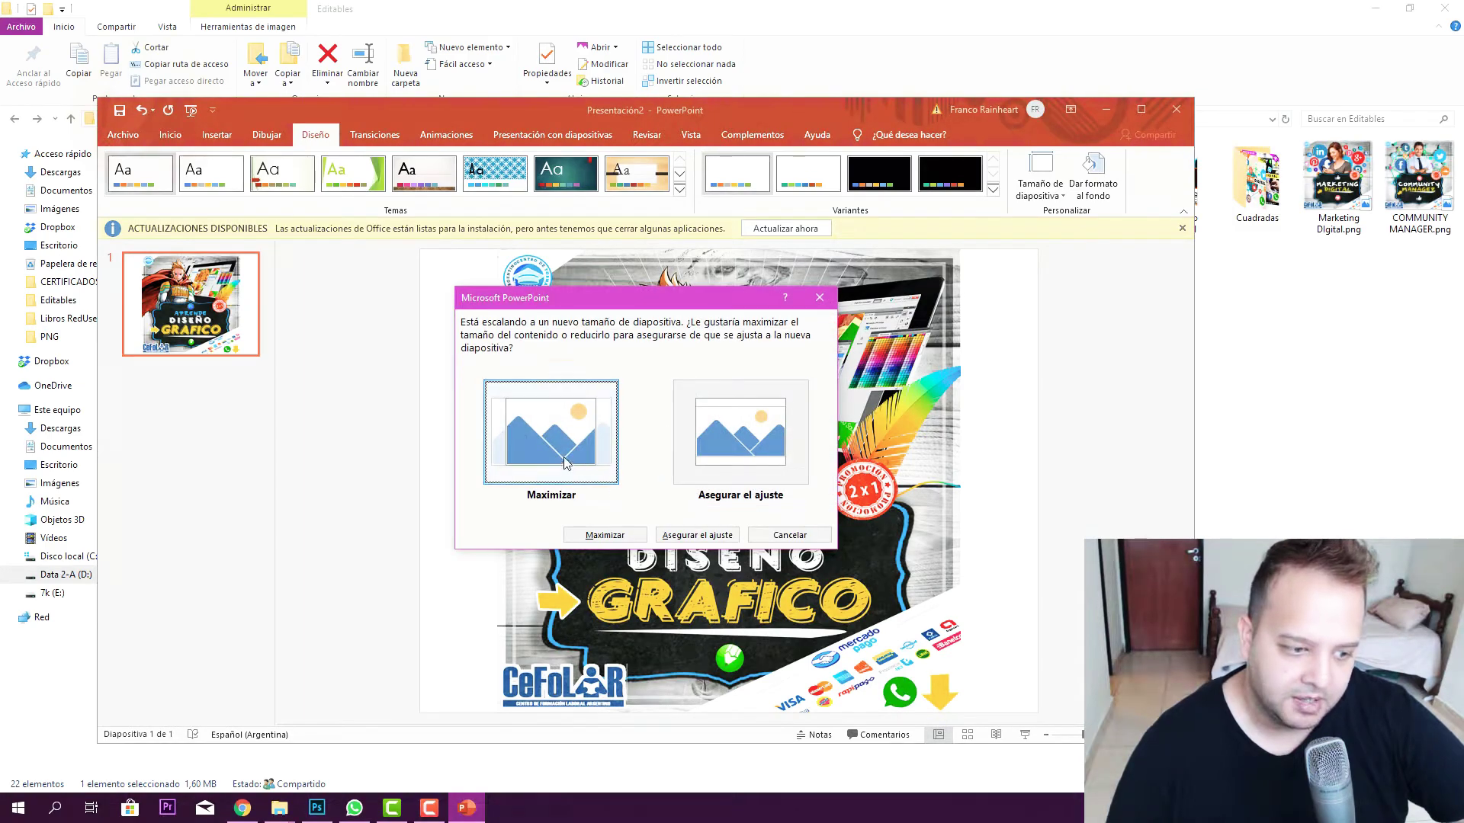
{"action": "left_click", "coordinate": [564, 455]}
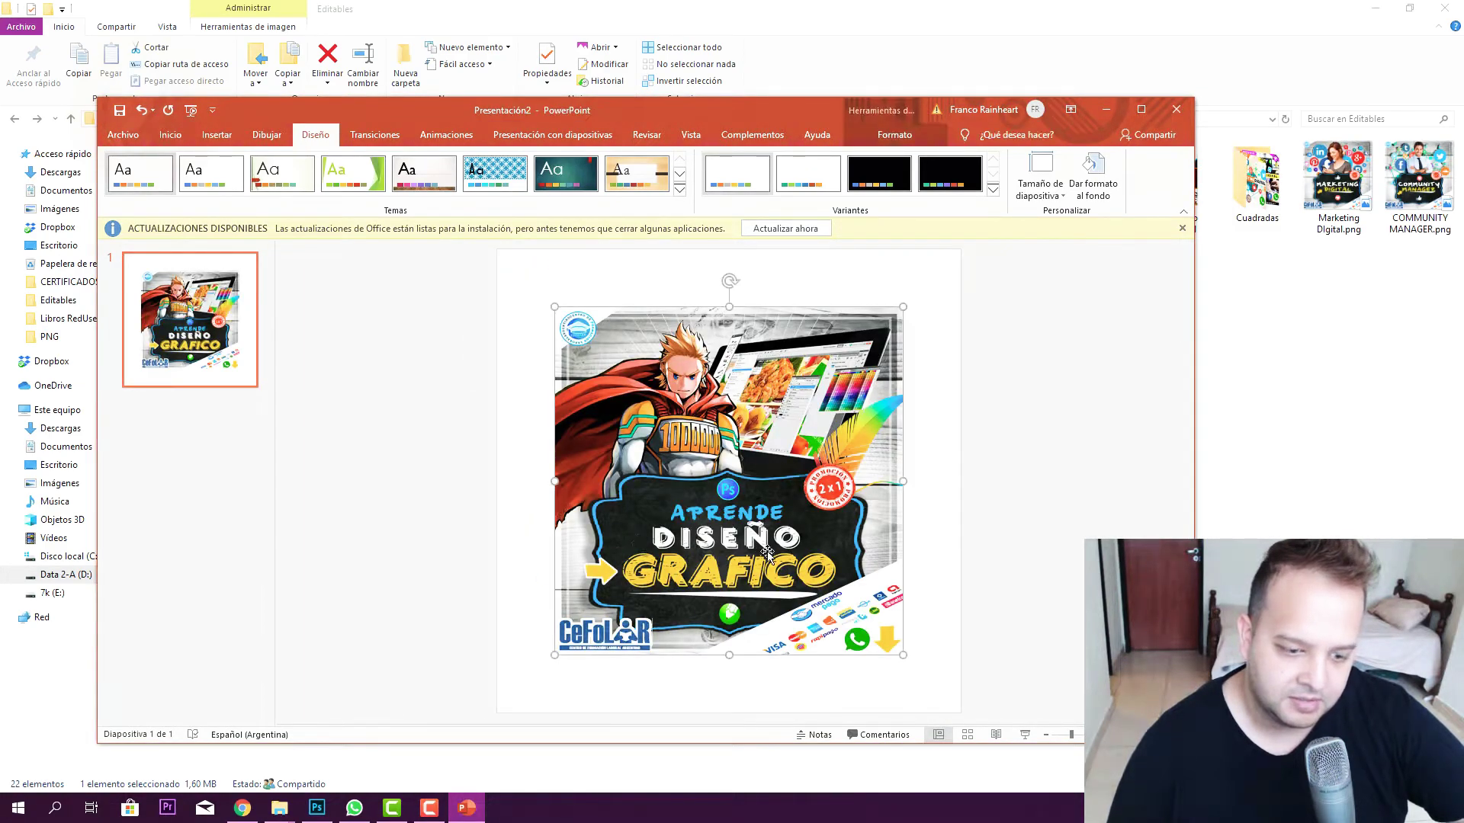
{"action": "left_click_drag", "start_coordinate": [901, 659], "coordinate": [1013, 722]}
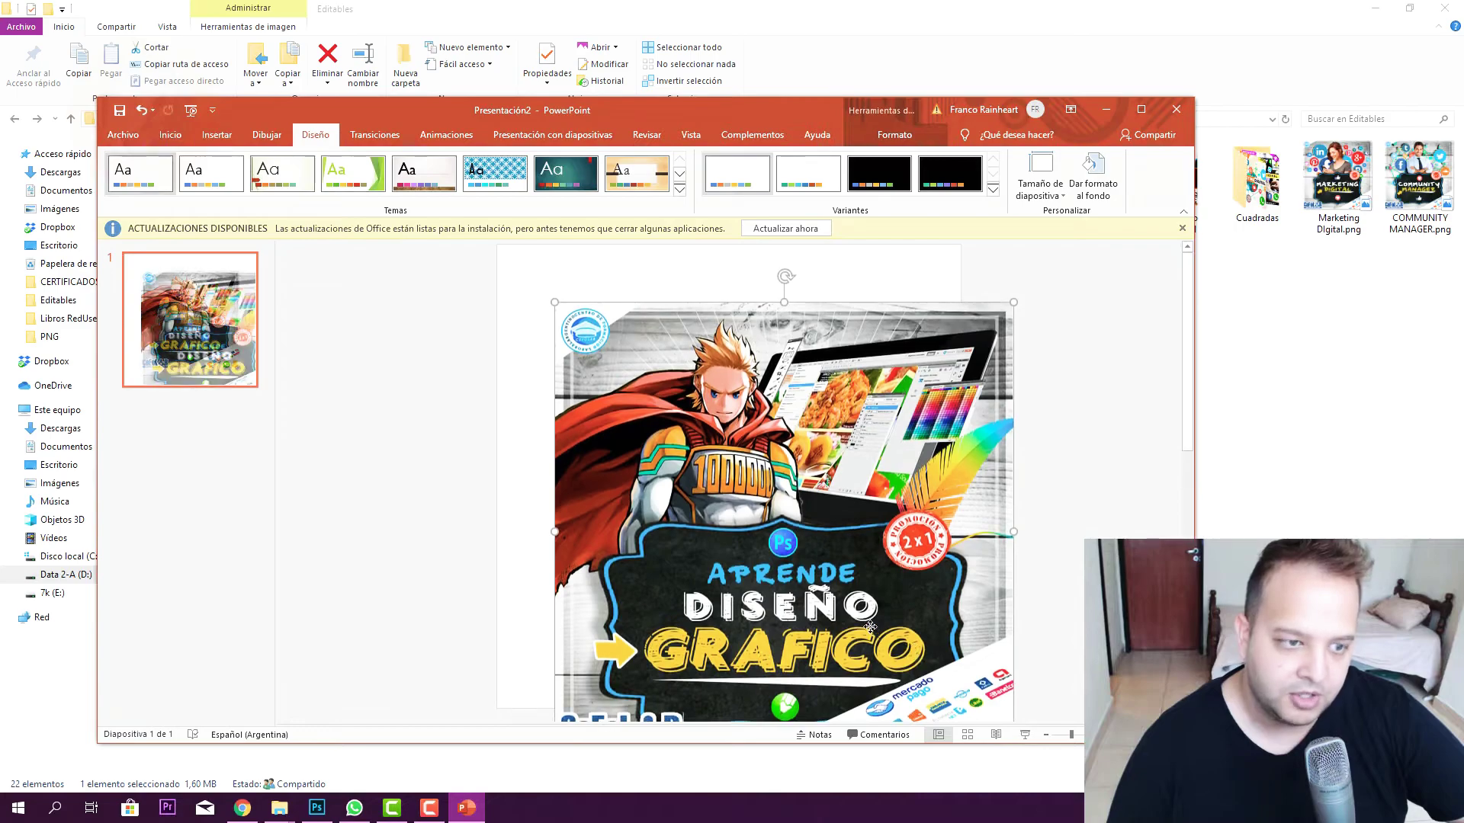
{"action": "left_click_drag", "start_coordinate": [870, 635], "coordinate": [821, 580]}
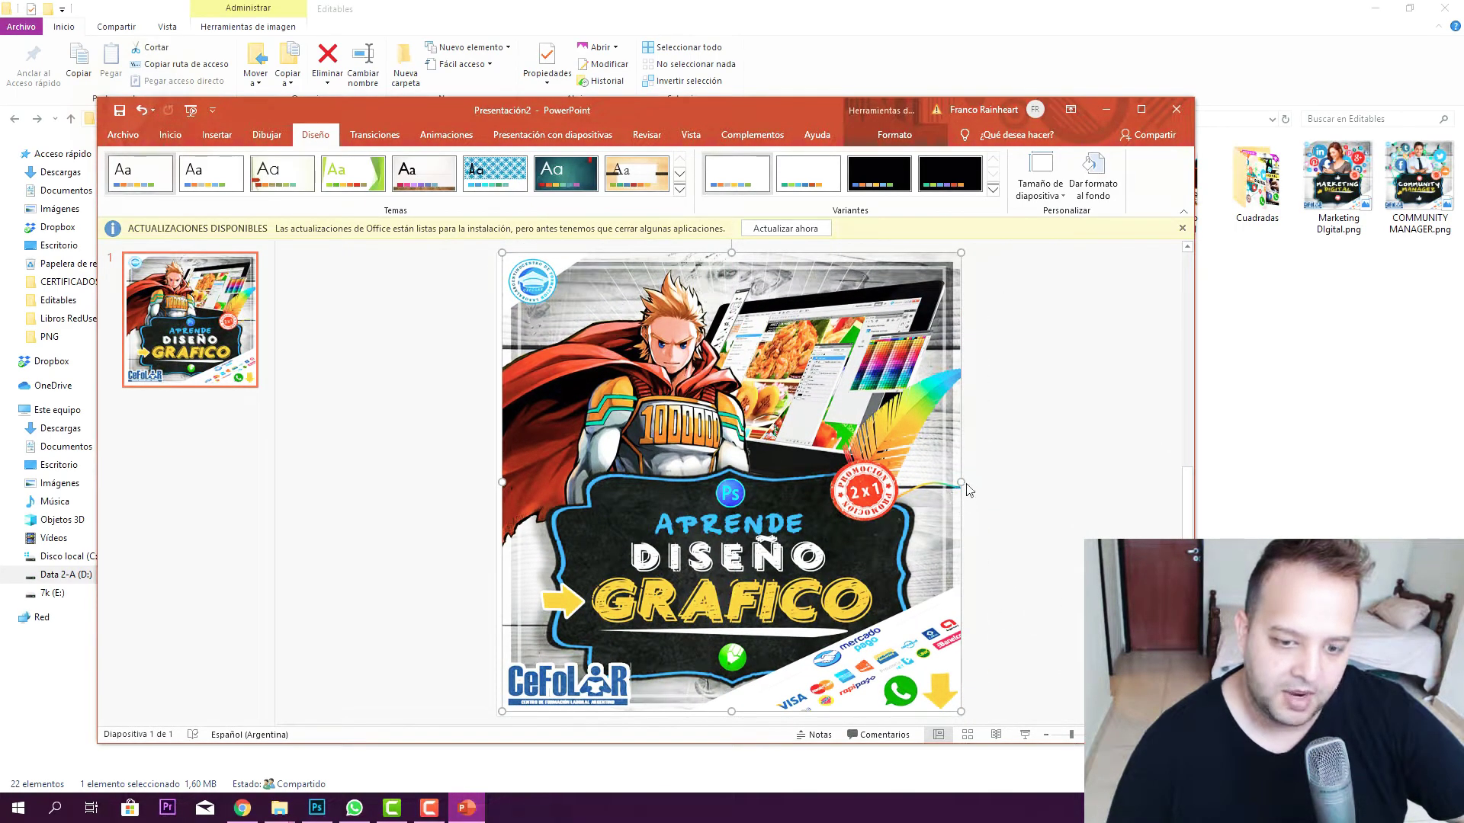
Undo a trial narrowing of the flyer, then nudge it so it fills the slide edge to edge.
{"action": "left_click_drag", "start_coordinate": [963, 483], "coordinate": [953, 485]}
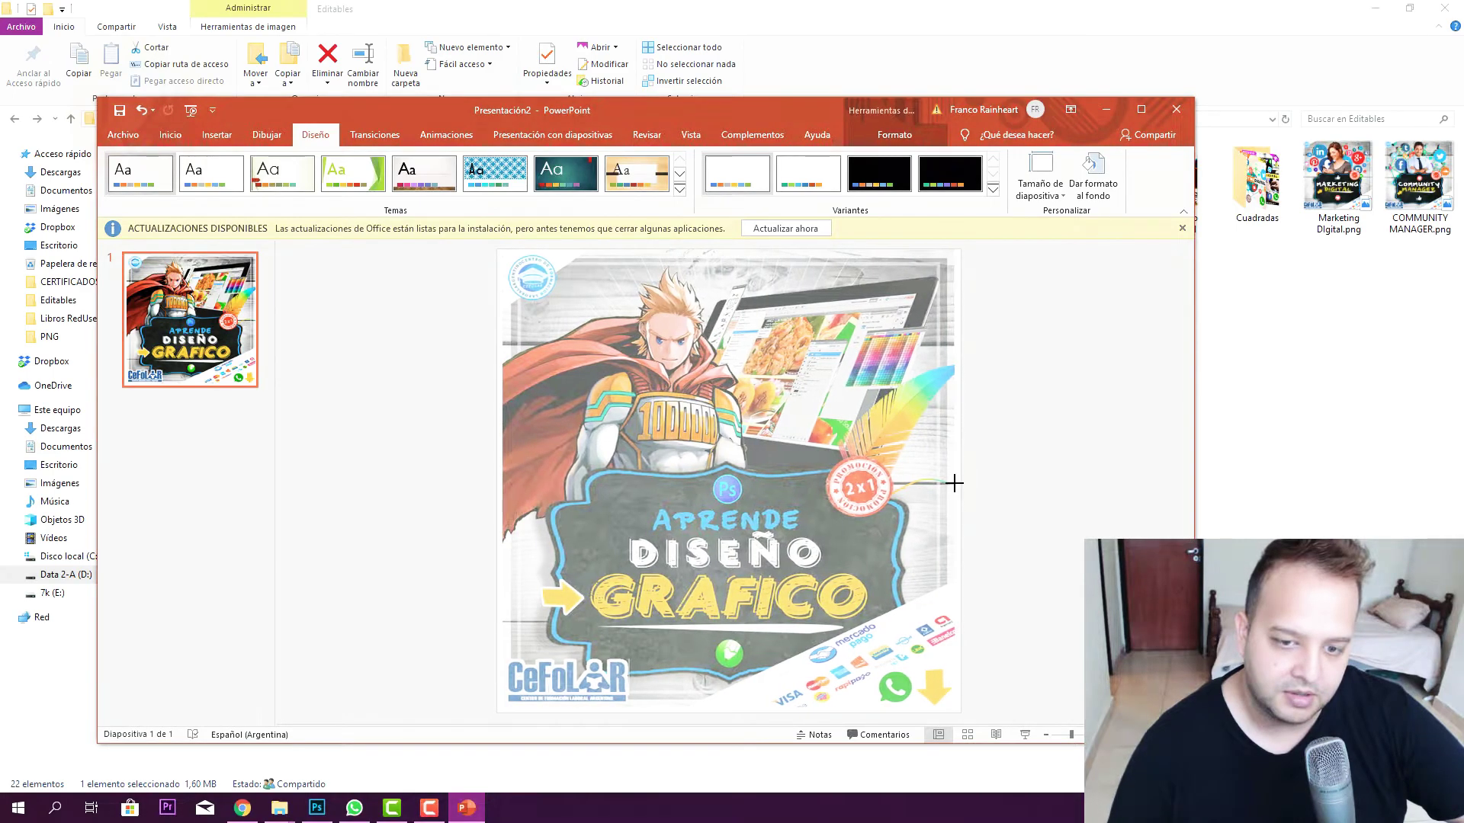
{"action": "key", "text": "ctrl+z"}
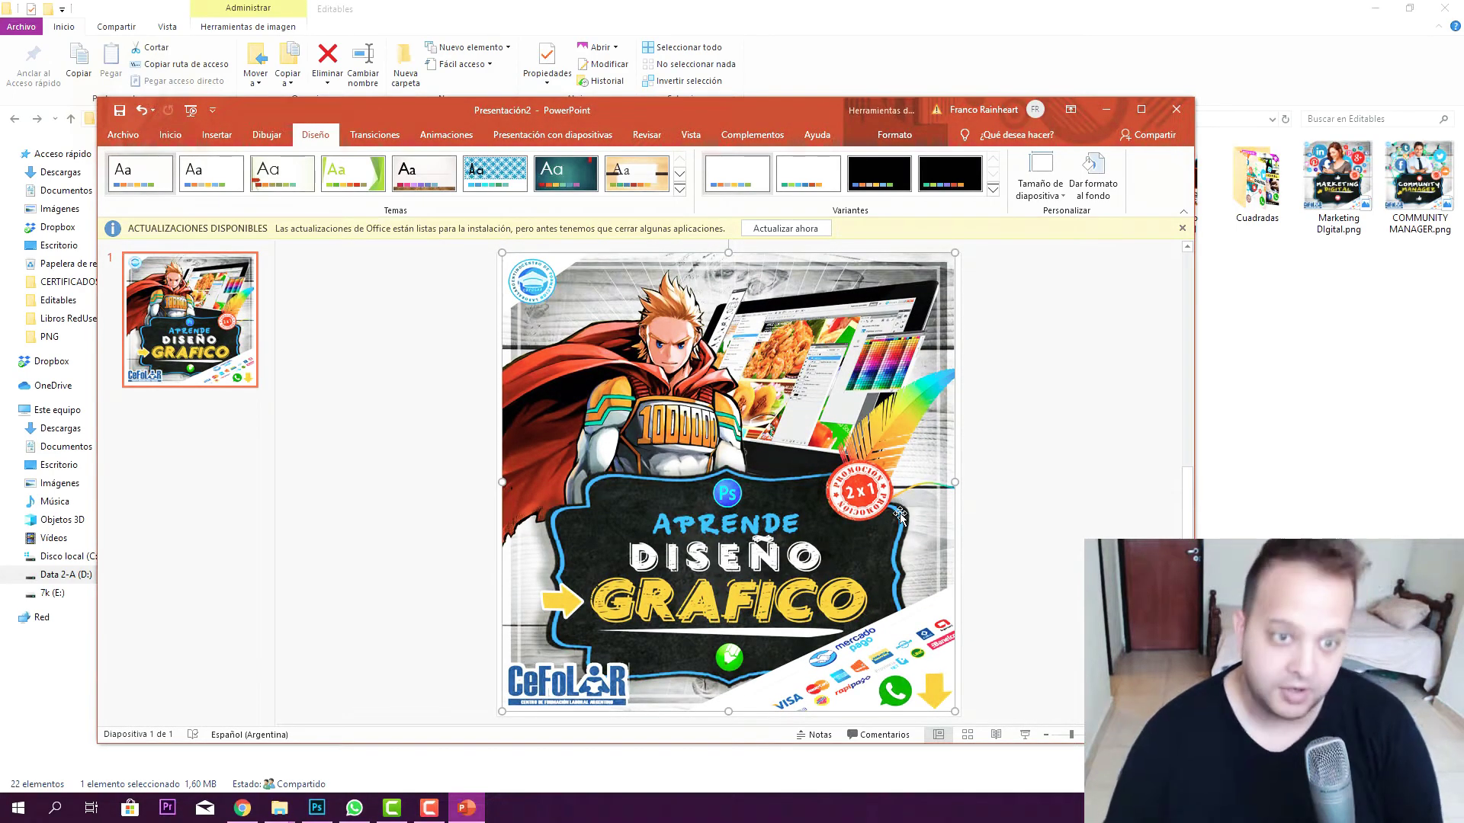
{"action": "left_click_drag", "start_coordinate": [899, 515], "coordinate": [901, 518]}
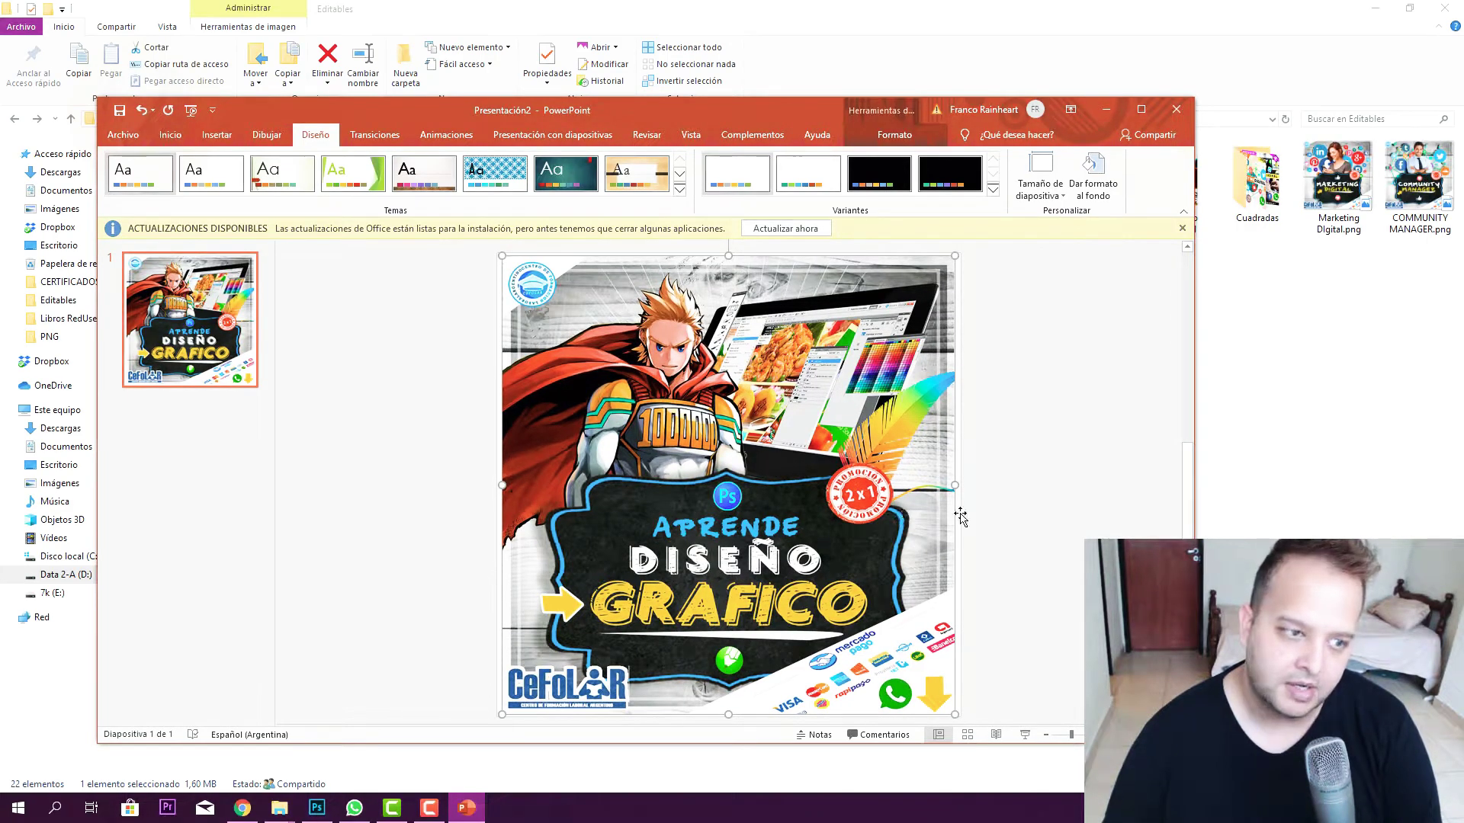
{"action": "left_click", "coordinate": [1032, 498]}
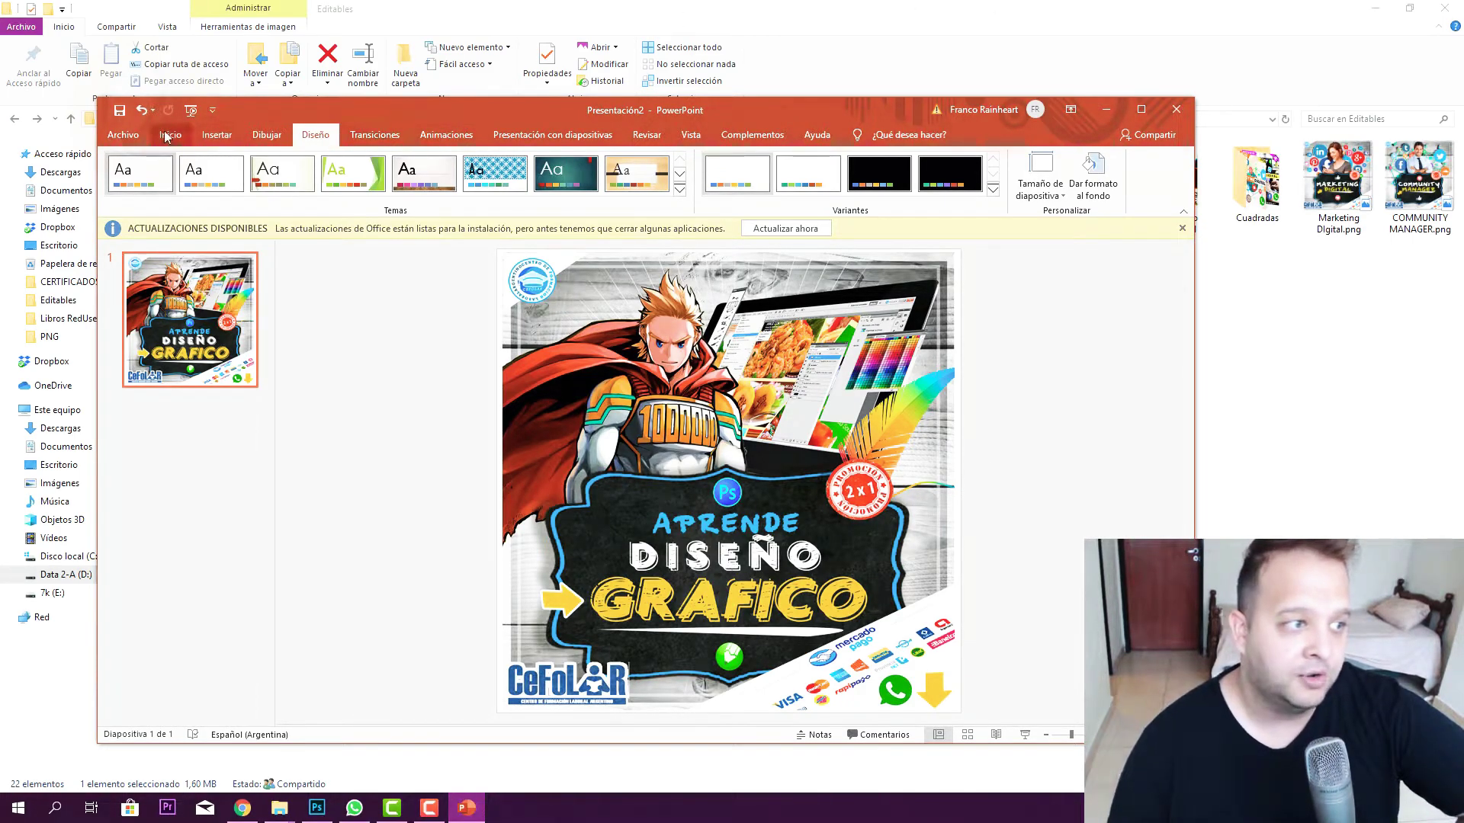
{"action": "left_click", "coordinate": [216, 134]}
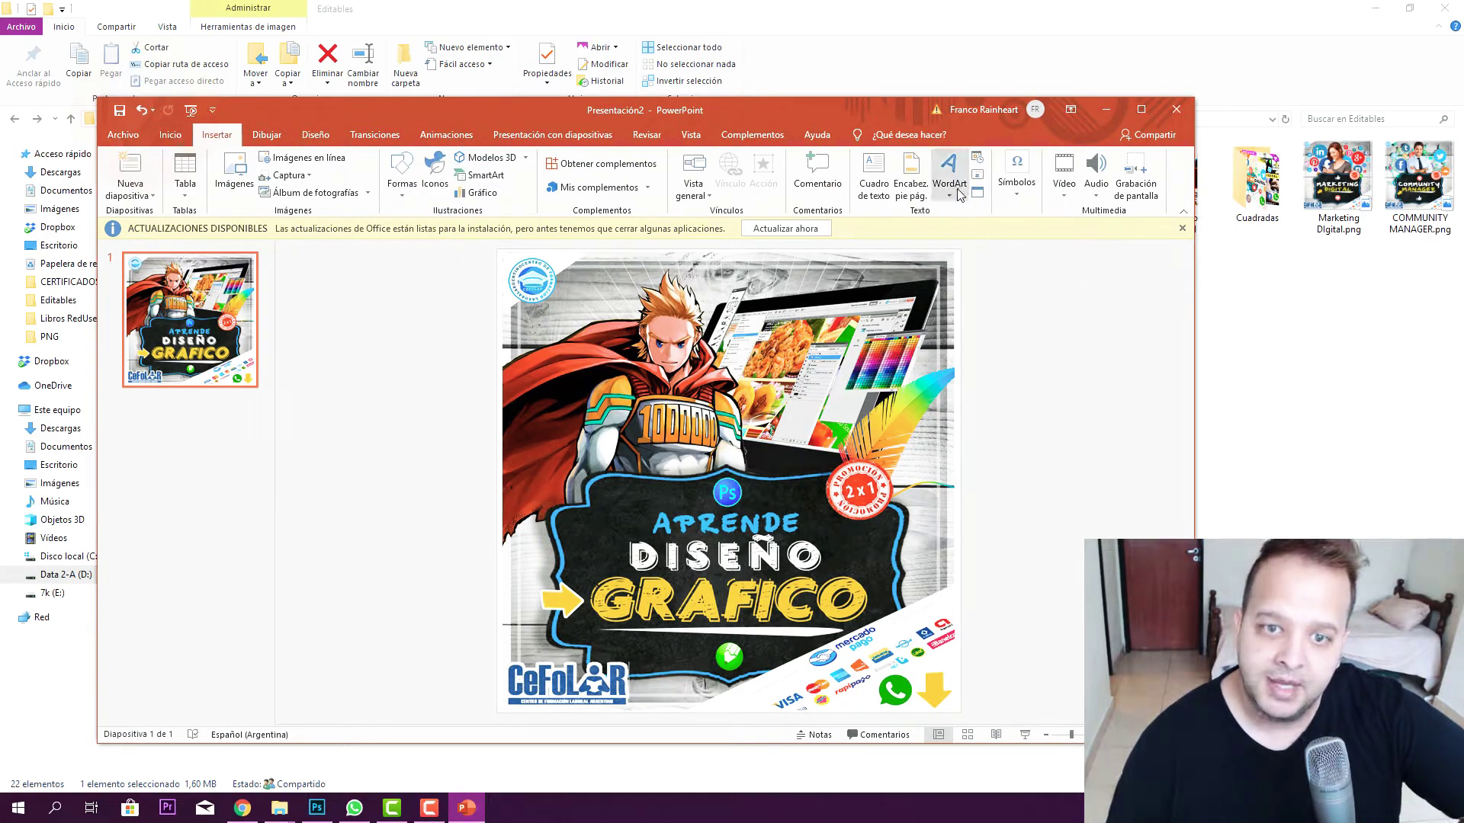
{"action": "left_click", "coordinate": [950, 179]}
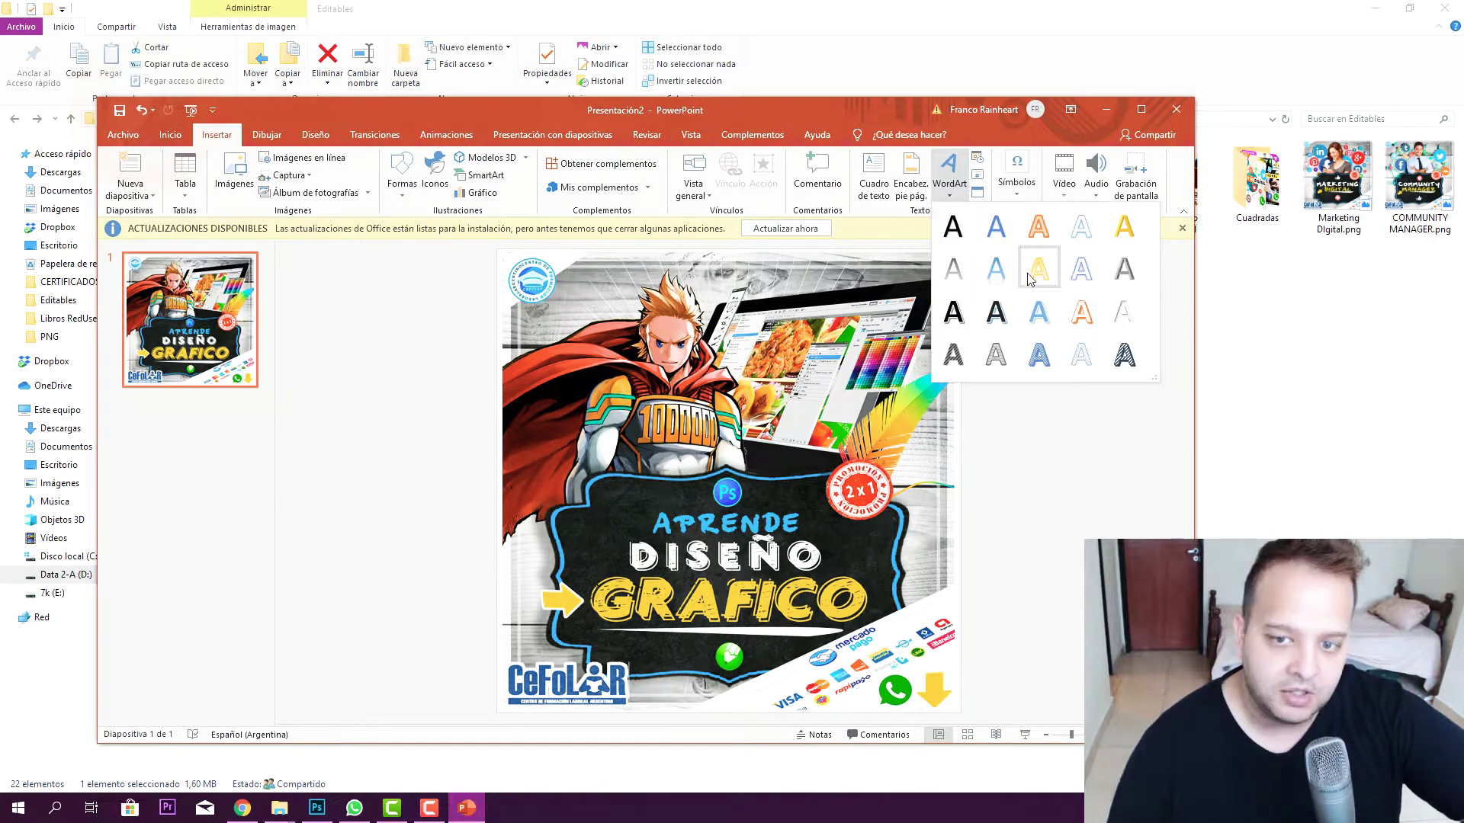
{"action": "left_click", "coordinate": [1003, 358]}
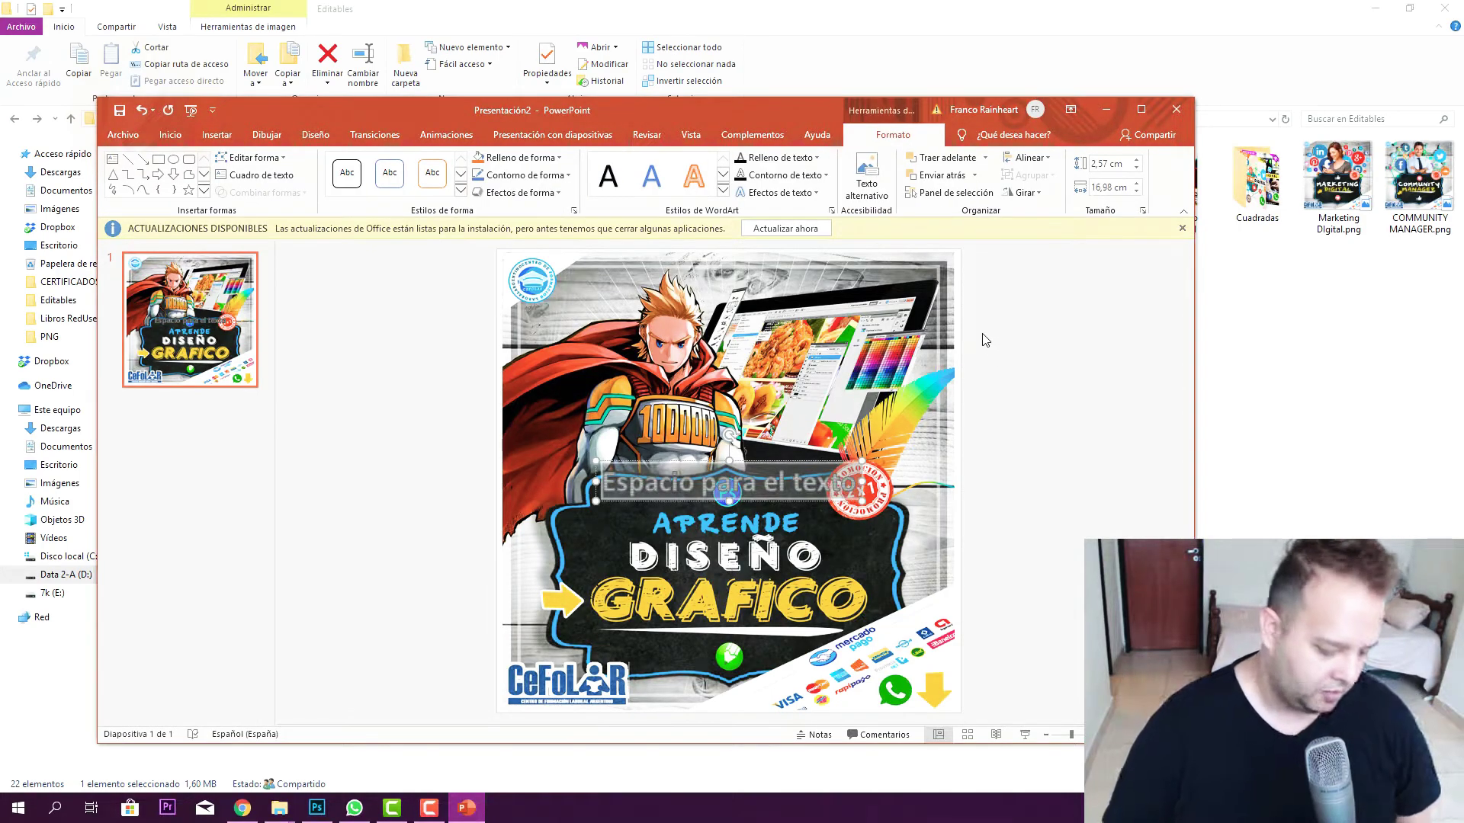
{"action": "key", "text": "BackSpace"}
{"action": "type", "text": "38"}
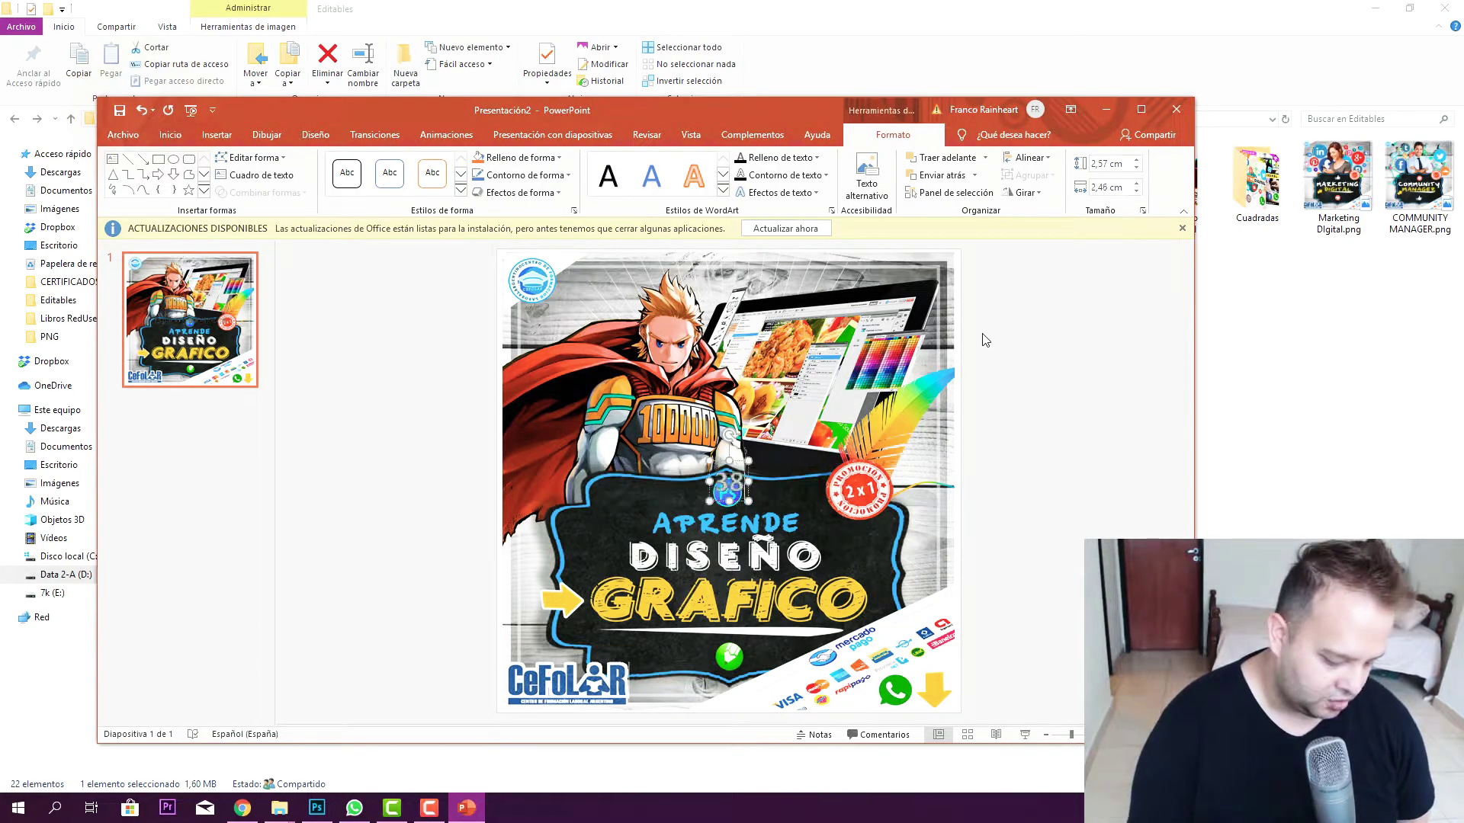
{"action": "type", "text": "165"}
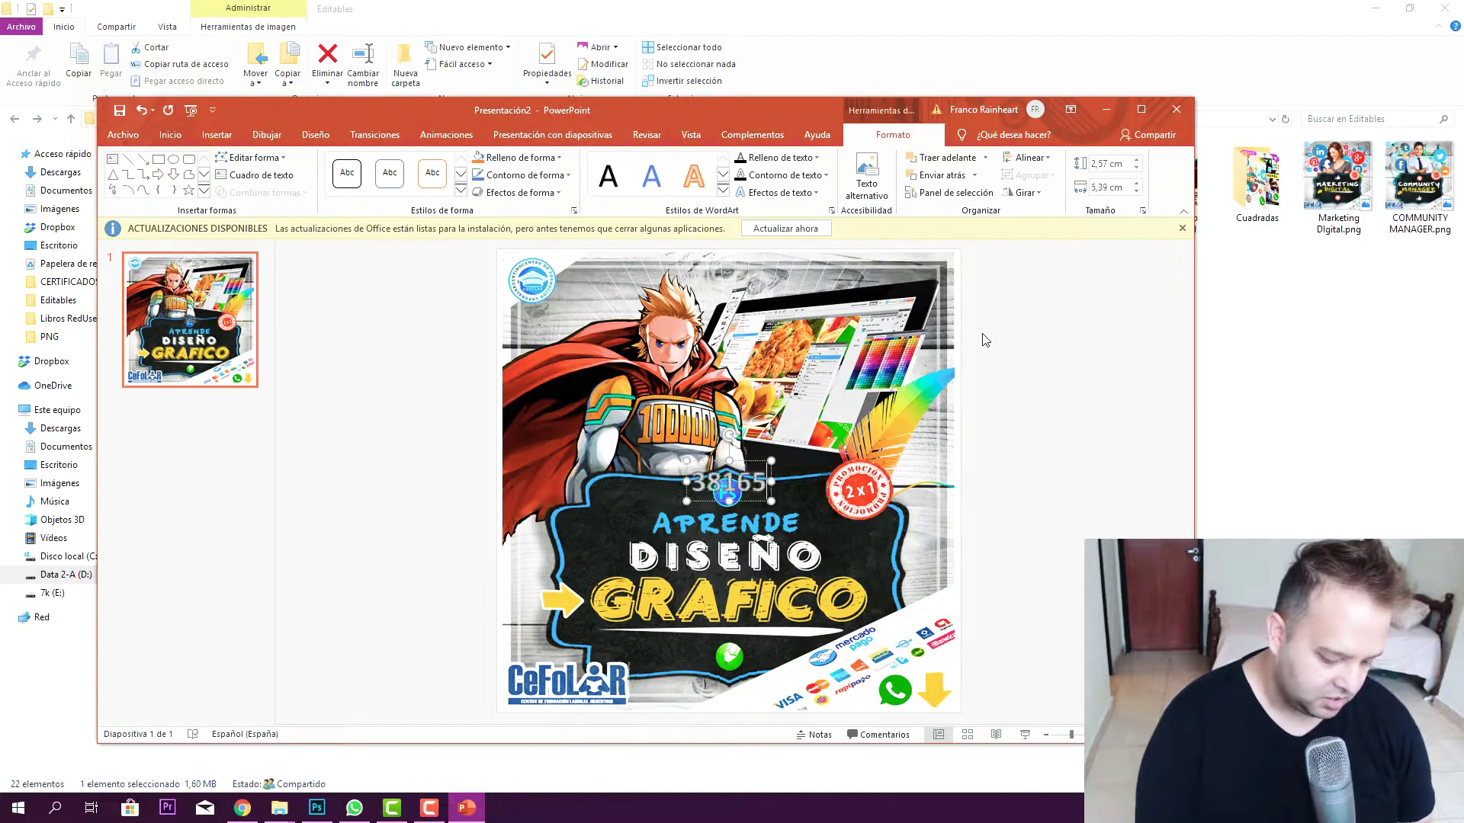
{"action": "type", "text": "456"}
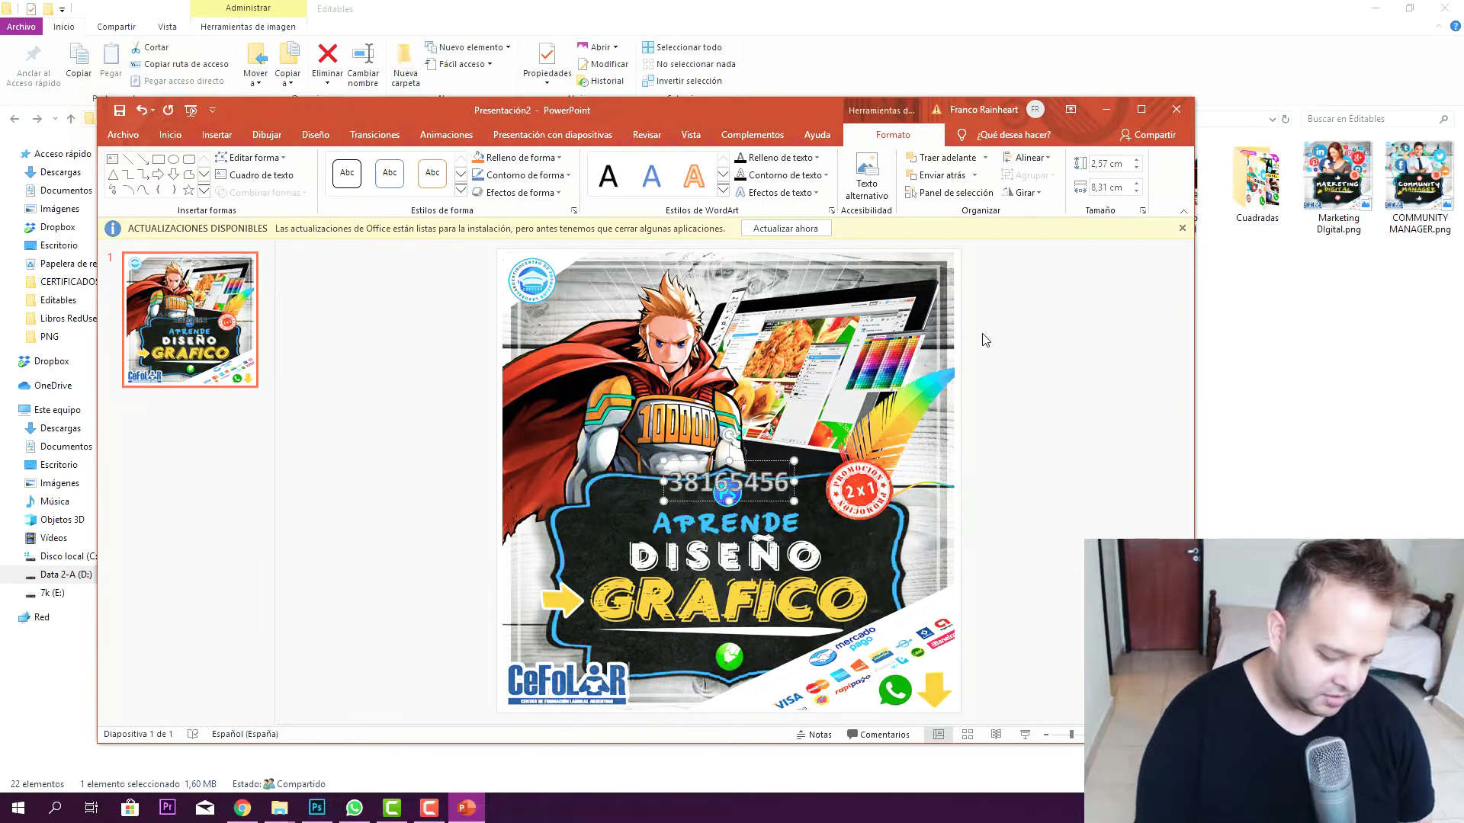
{"action": "type", "text": "65"}
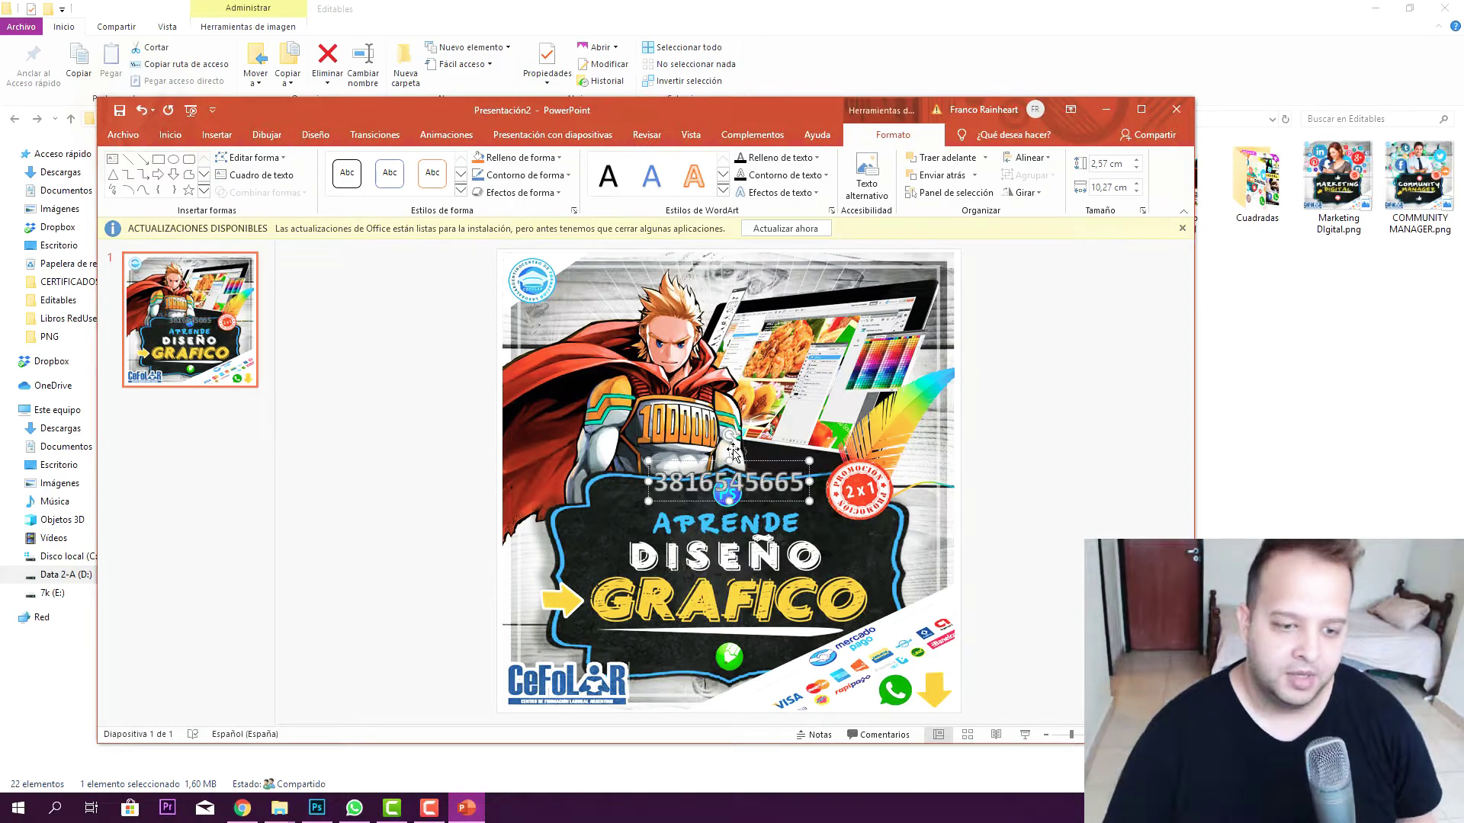
{"action": "left_click_drag", "start_coordinate": [733, 452], "coordinate": [896, 252]}
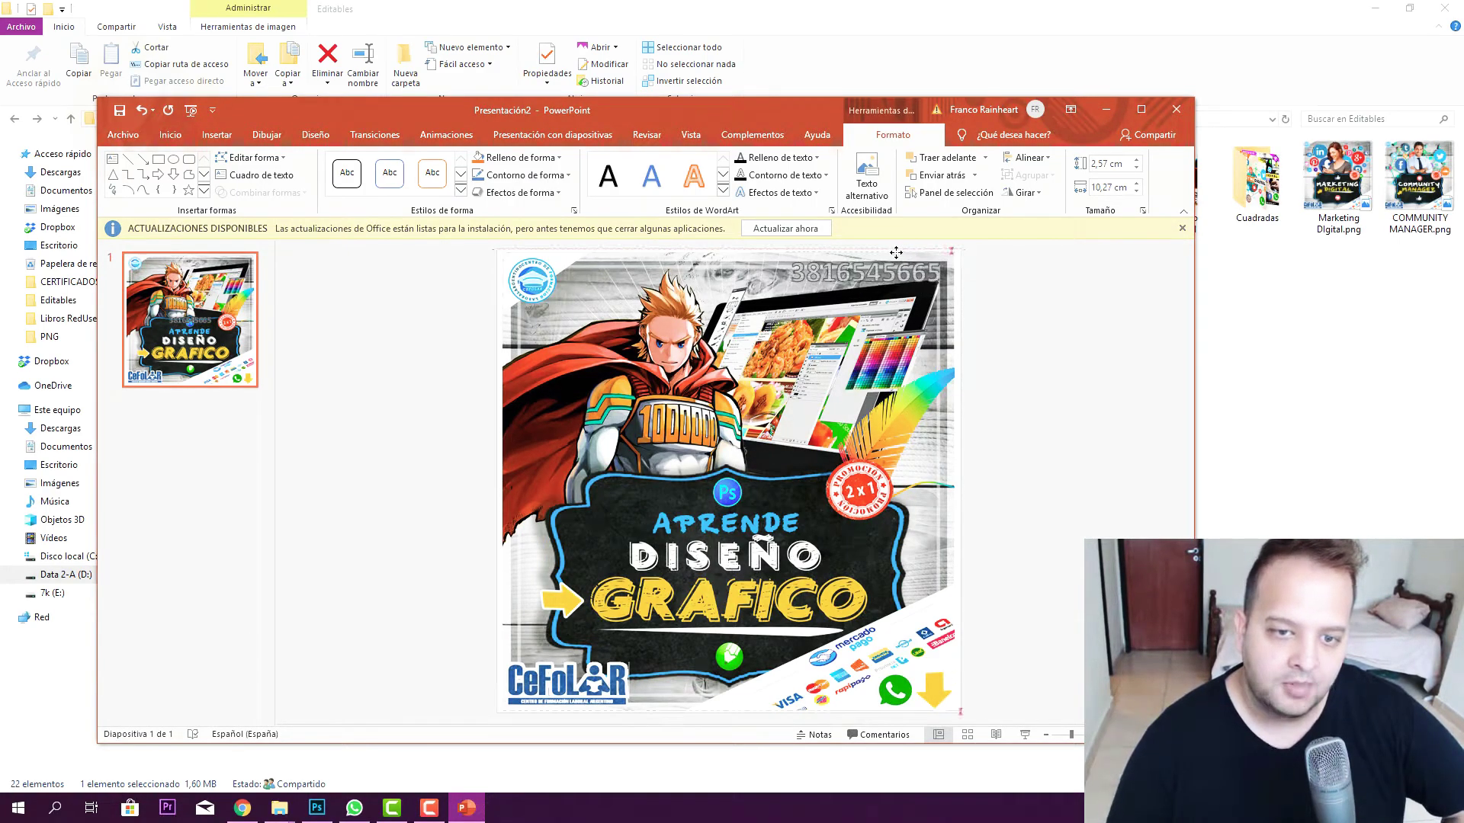
{"action": "double_click", "coordinate": [891, 273]}
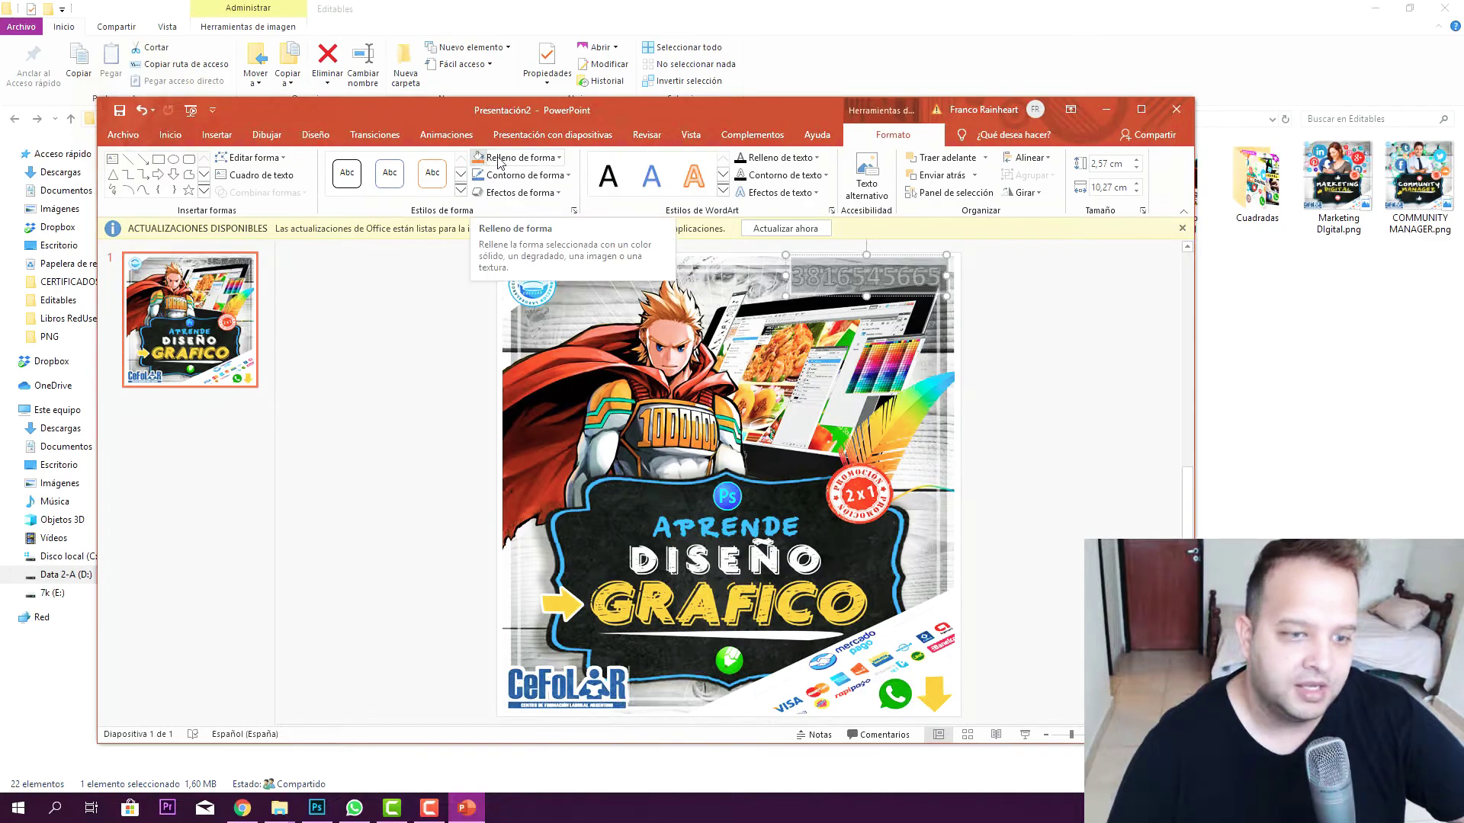
{"action": "left_click", "coordinate": [559, 158]}
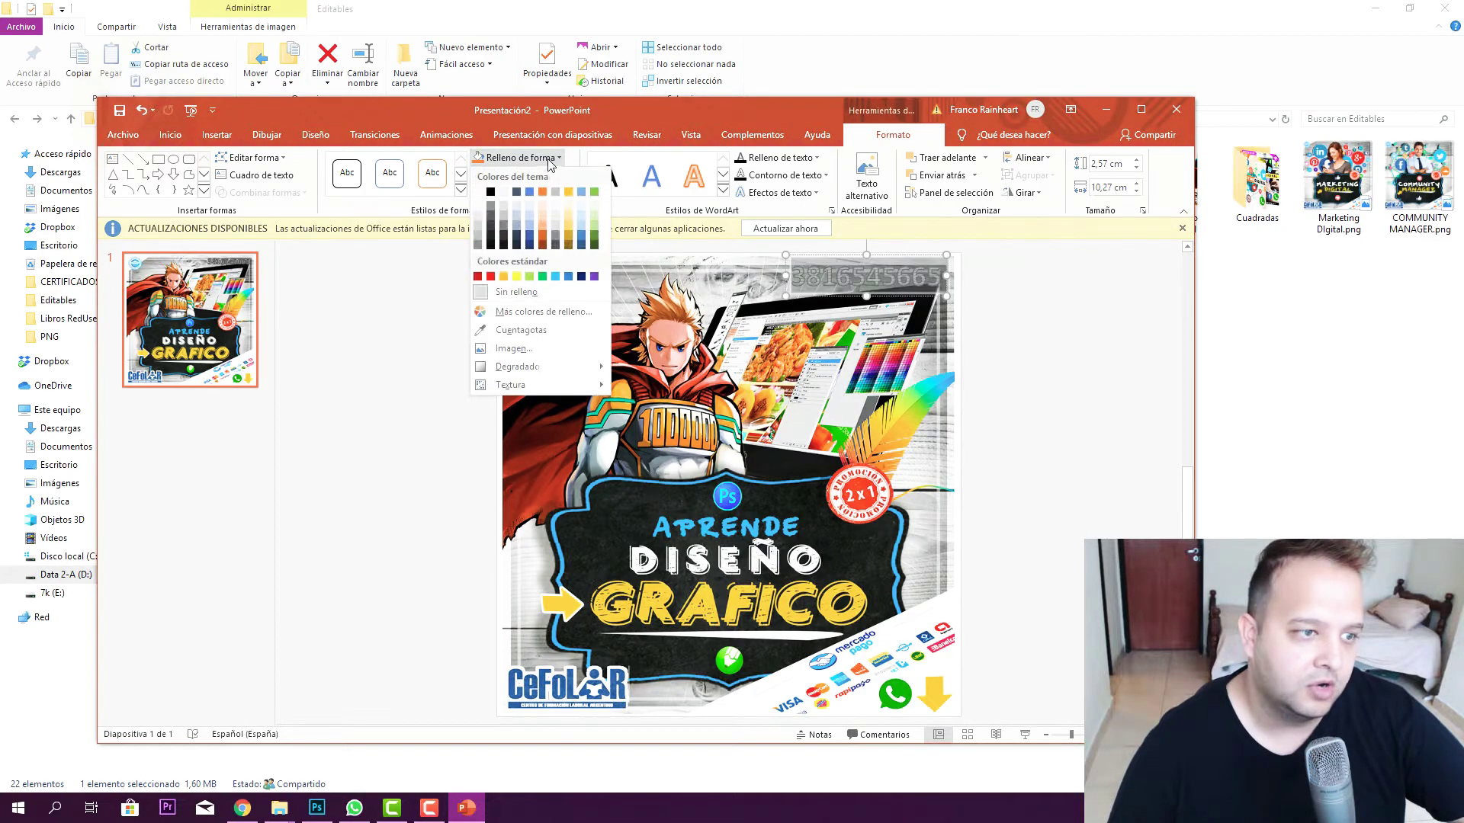
{"action": "left_click", "coordinate": [479, 195]}
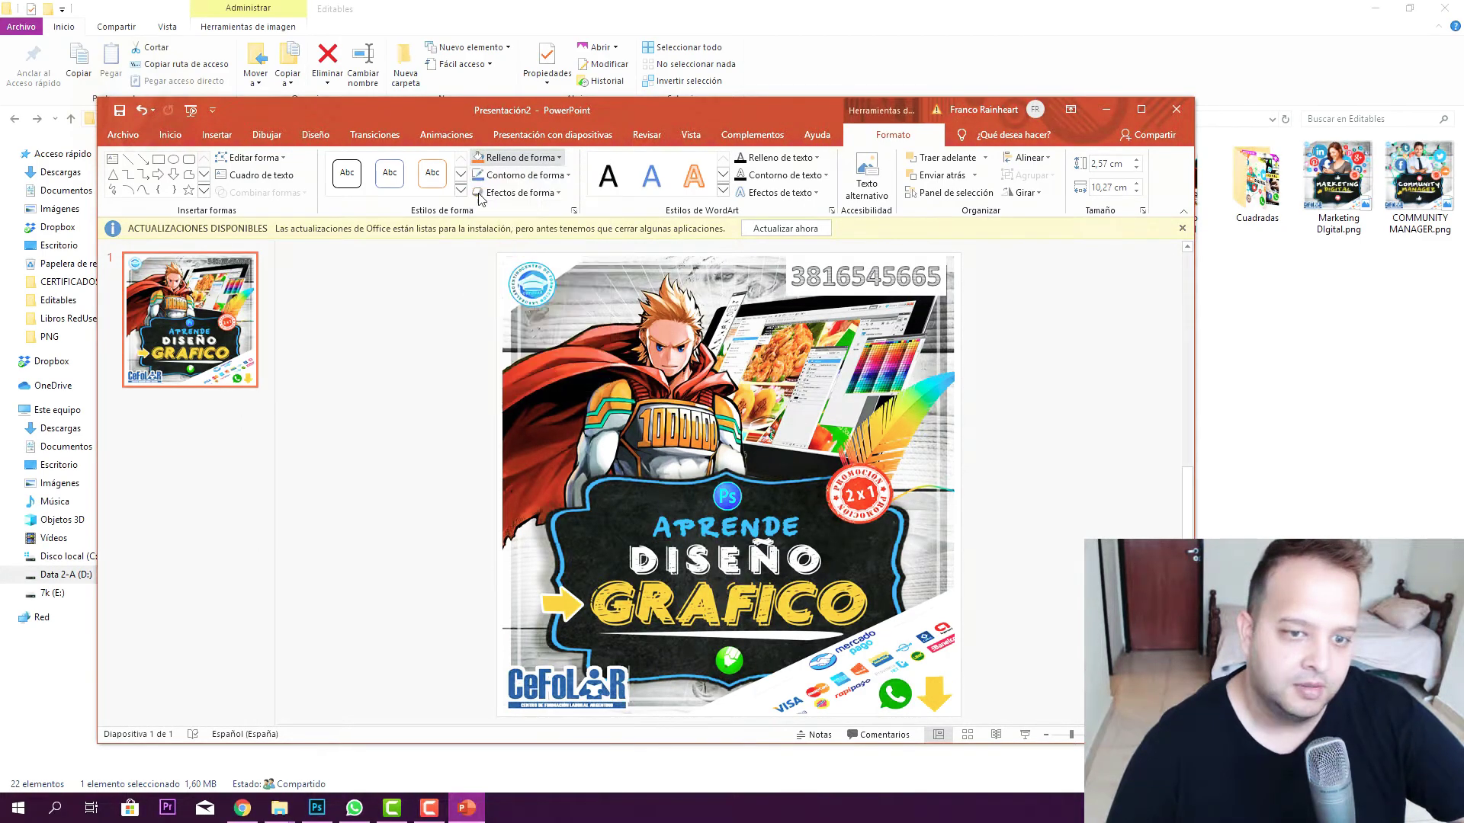
{"action": "left_click", "coordinate": [980, 316]}
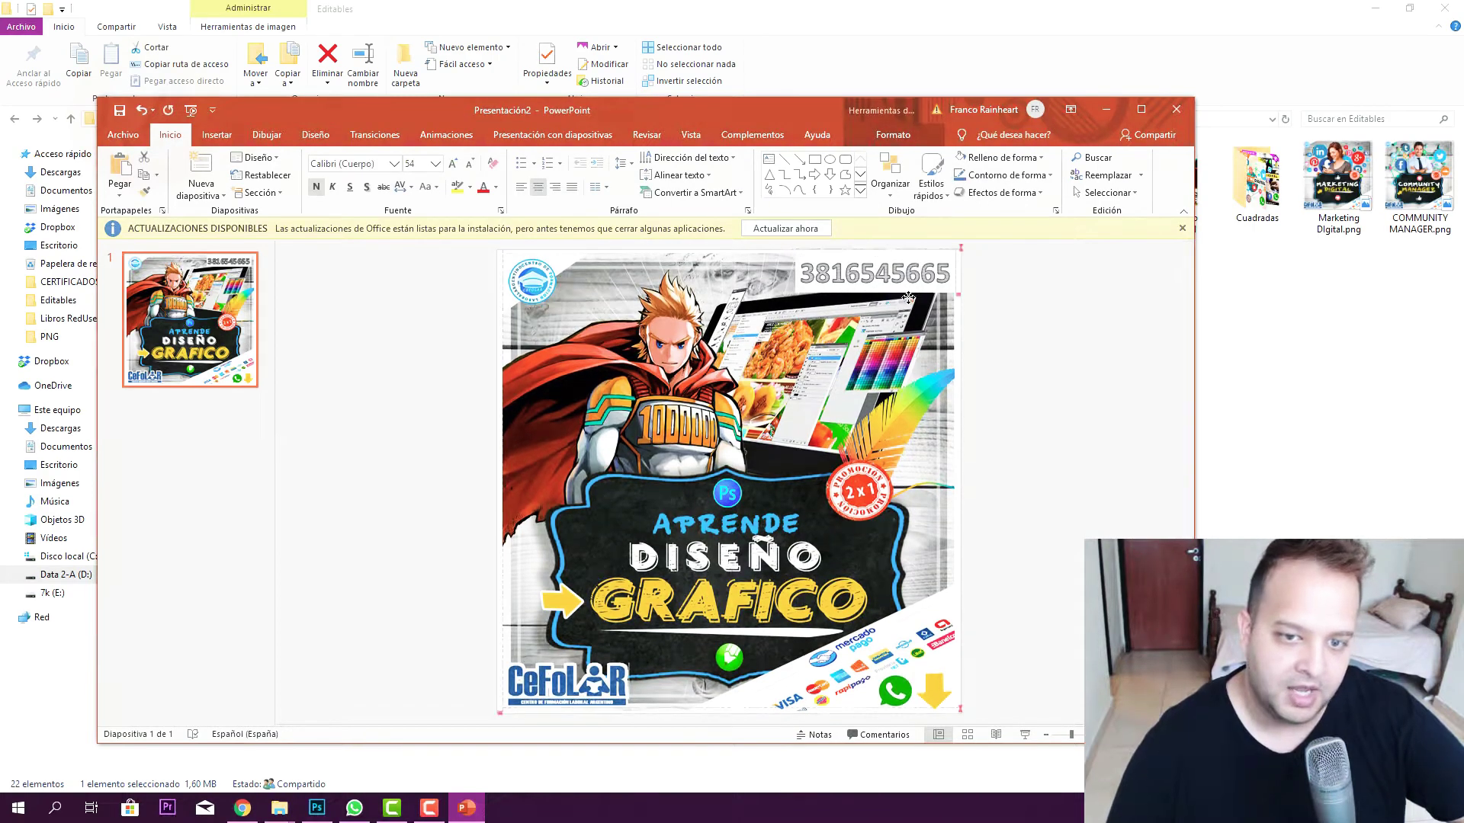
{"action": "left_click", "coordinate": [903, 290]}
{"action": "left_click", "coordinate": [993, 288]}
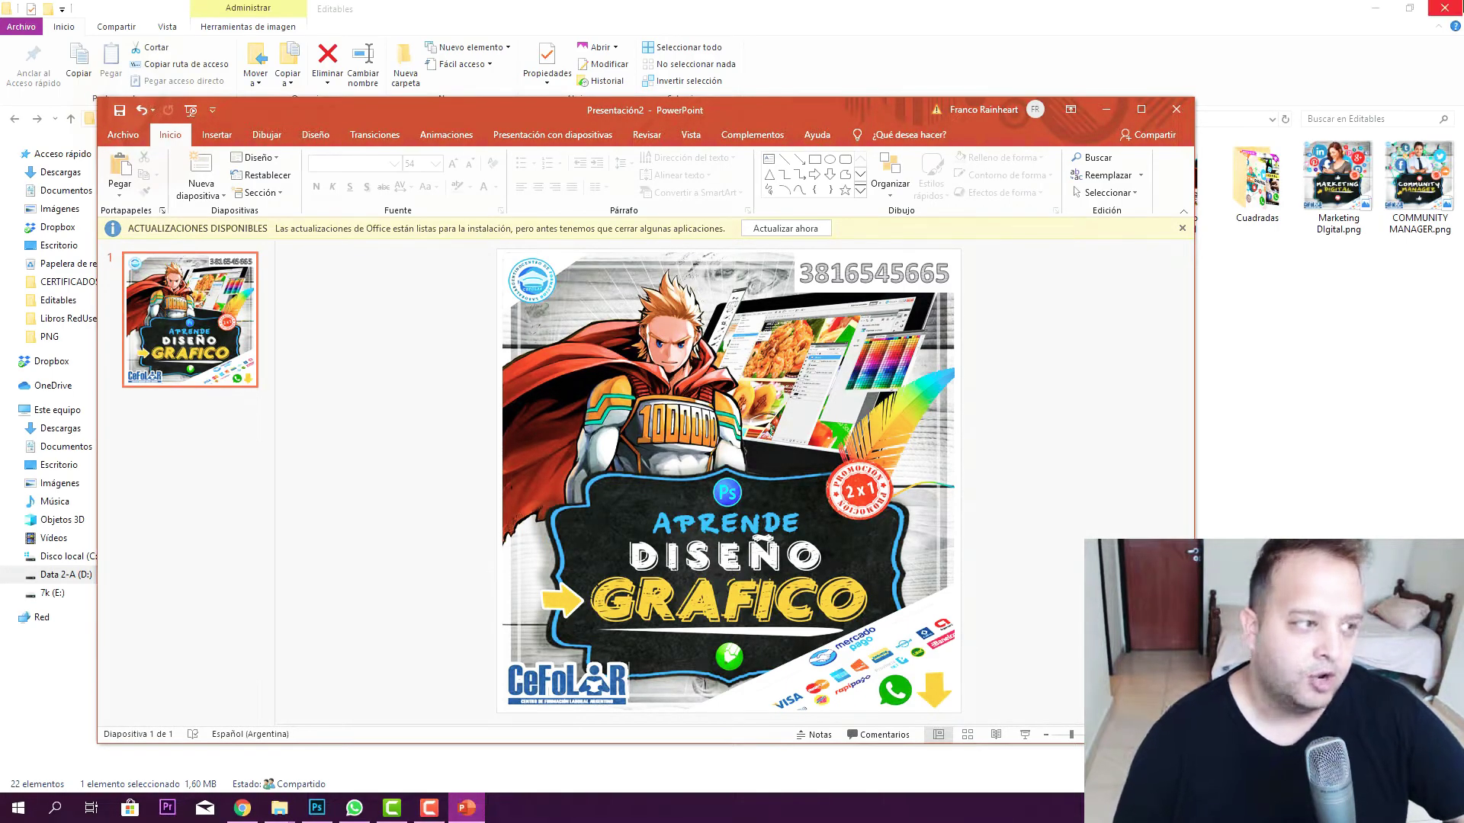
Search online pictures for 'WHATSAPP LOGO PNG' beyond Creative Commons and insert the green rounded-square logo.
{"action": "left_click", "coordinate": [214, 145]}
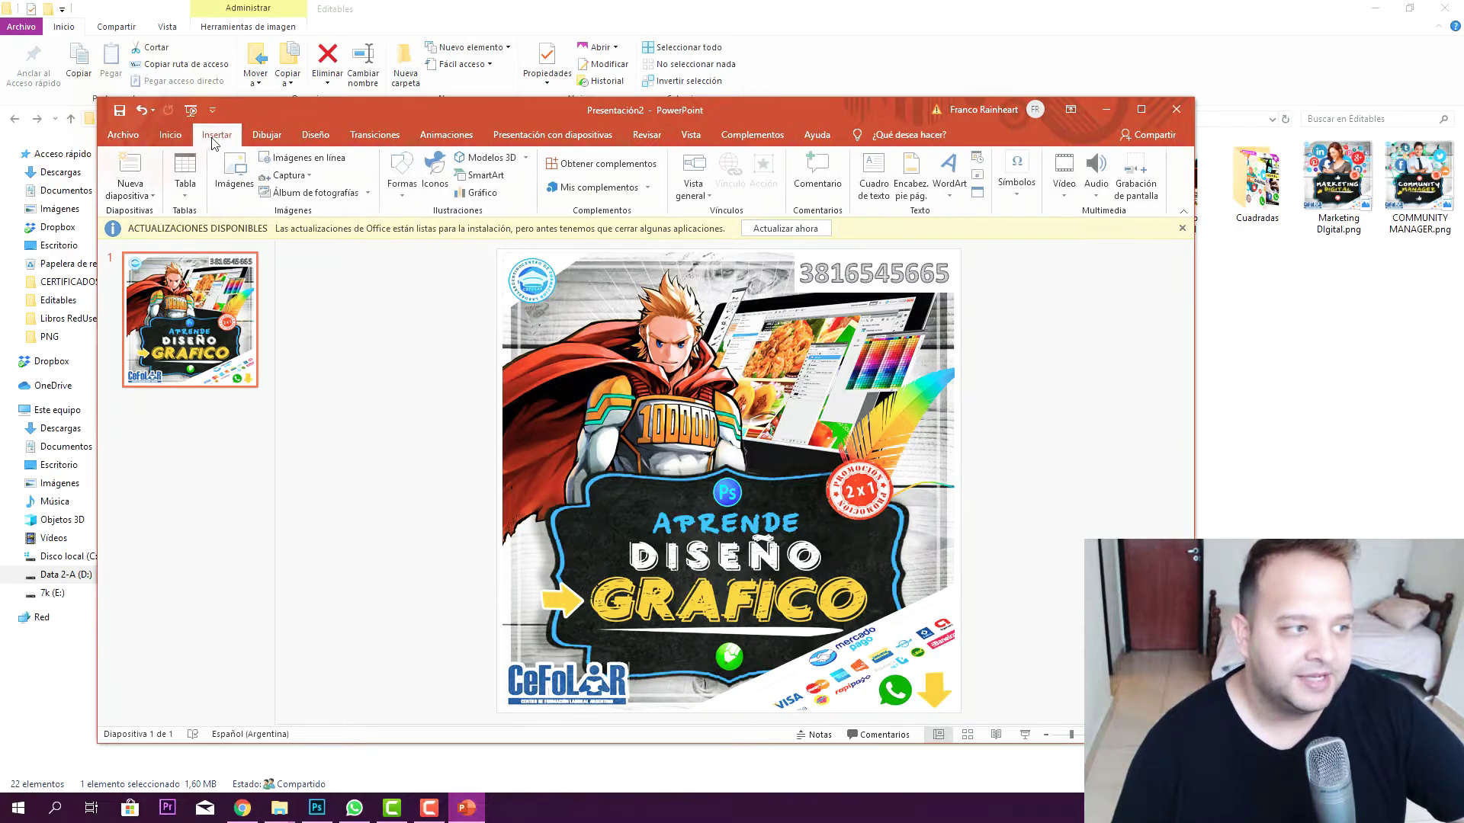
{"action": "left_click", "coordinate": [234, 179]}
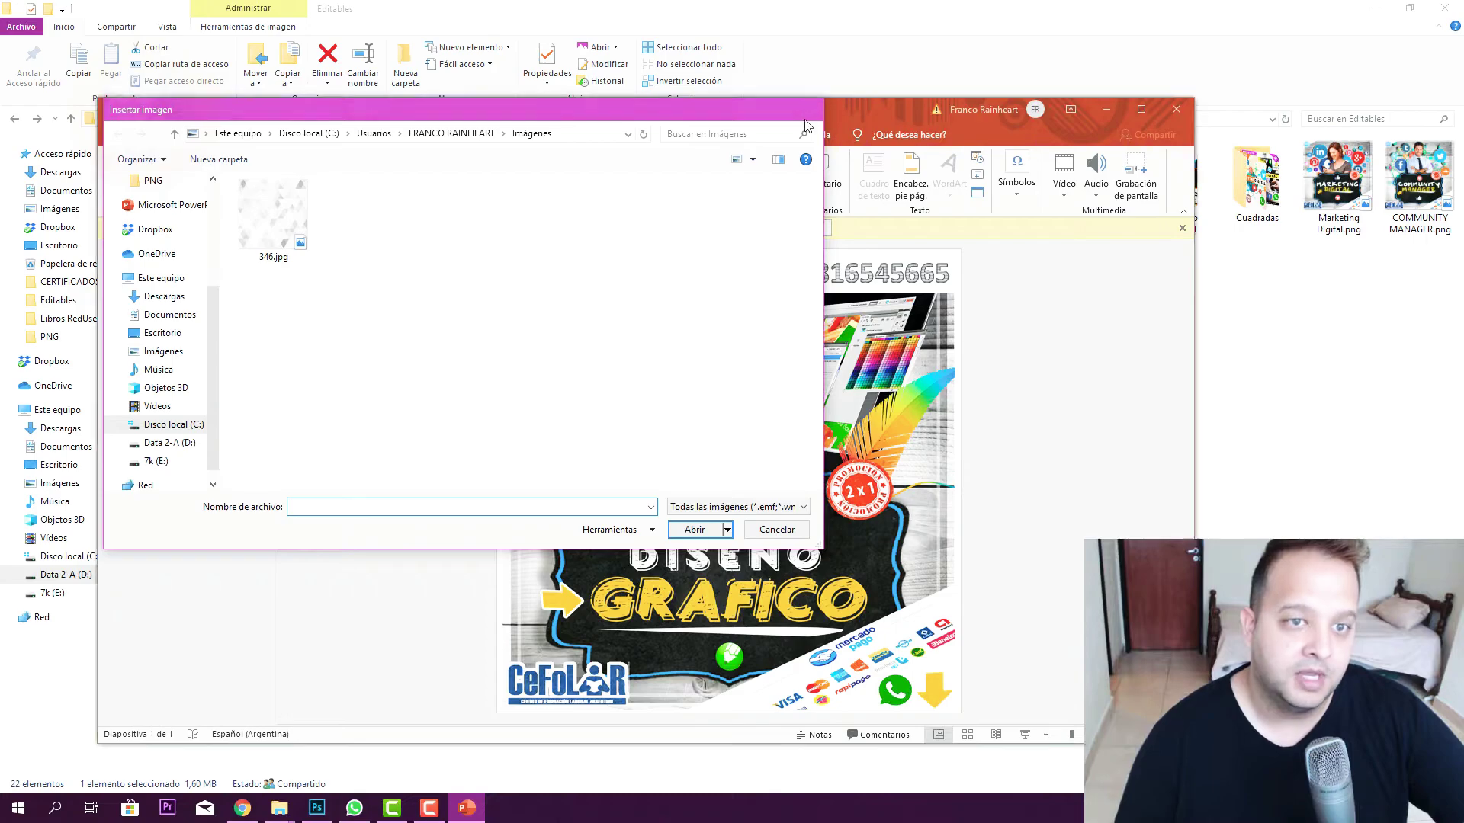
{"action": "left_click", "coordinate": [811, 109]}
{"action": "left_click", "coordinate": [289, 157]}
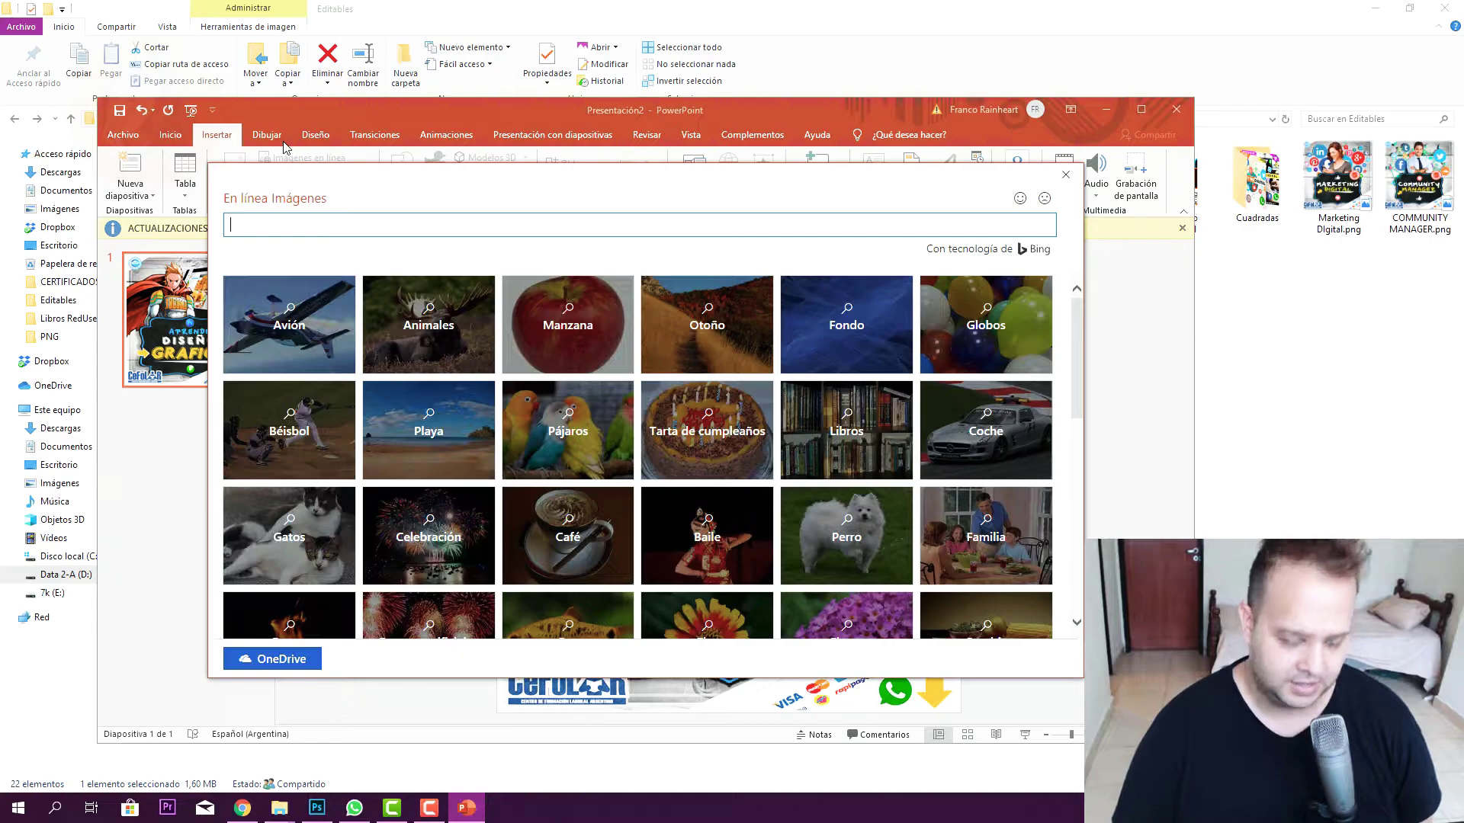
{"action": "type", "text": "WHATSAPP LOGO PNG"}
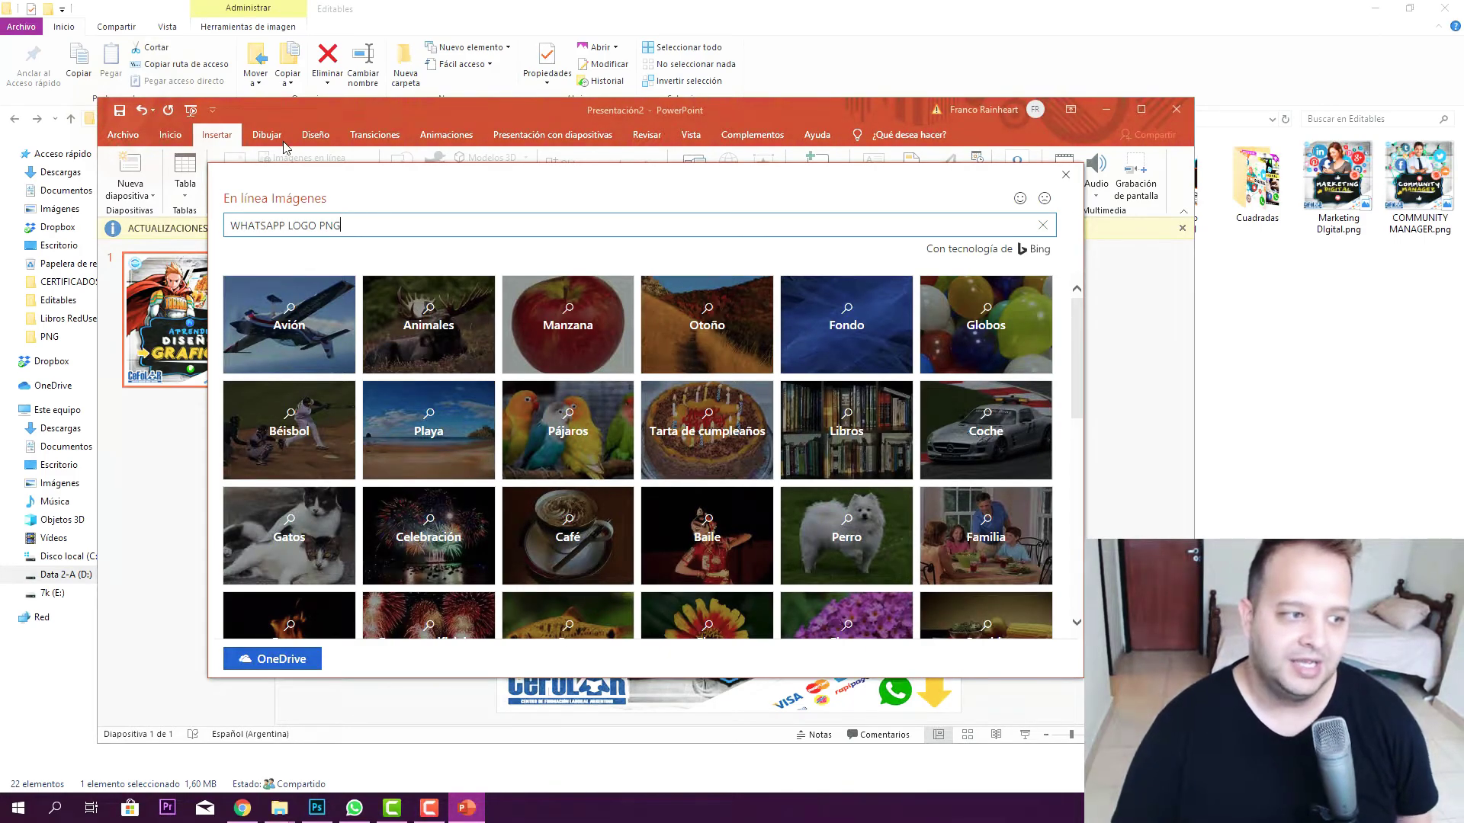
{"action": "key", "text": "Return"}
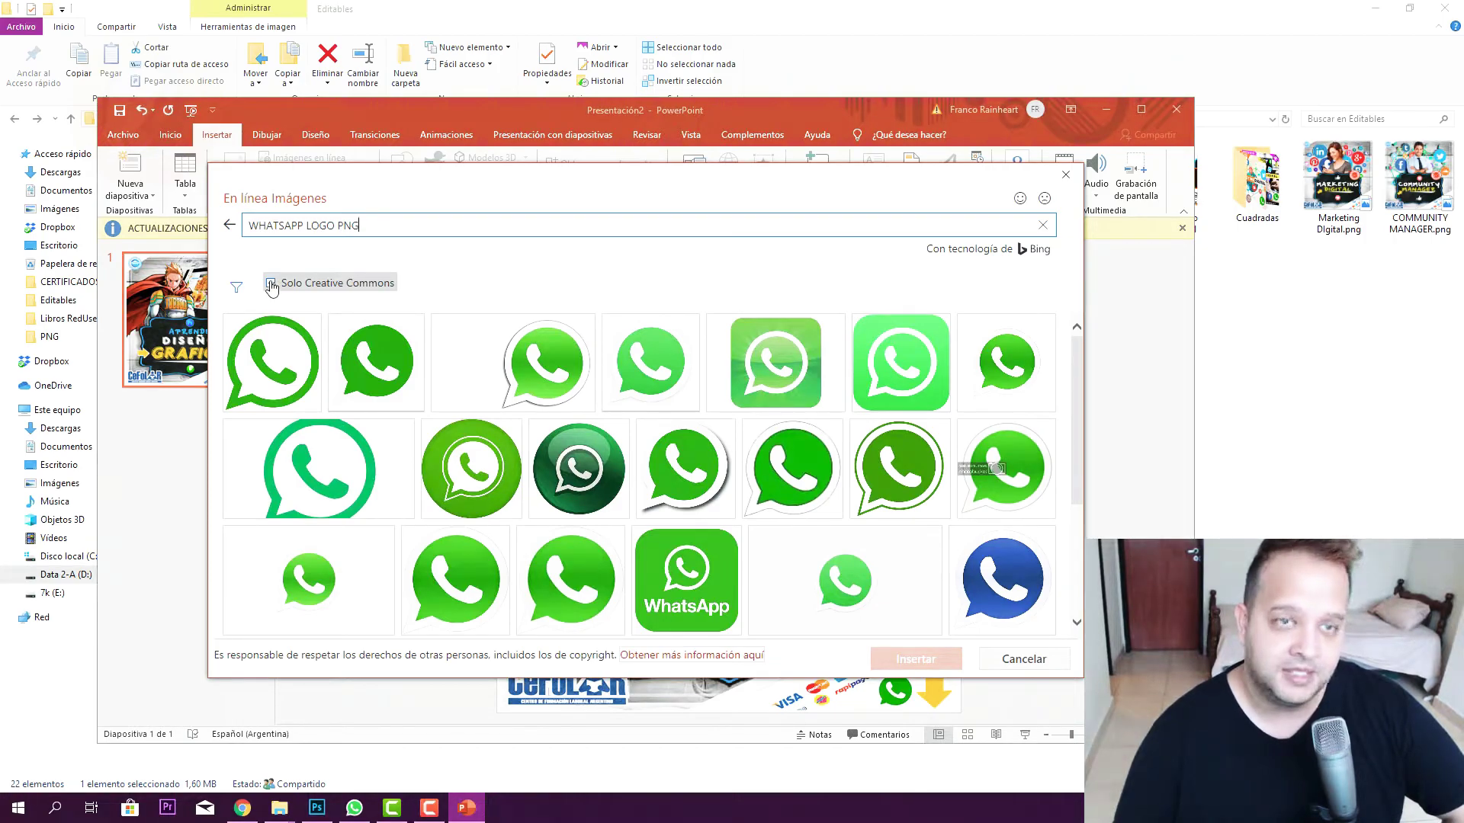
{"action": "left_click", "coordinate": [271, 285]}
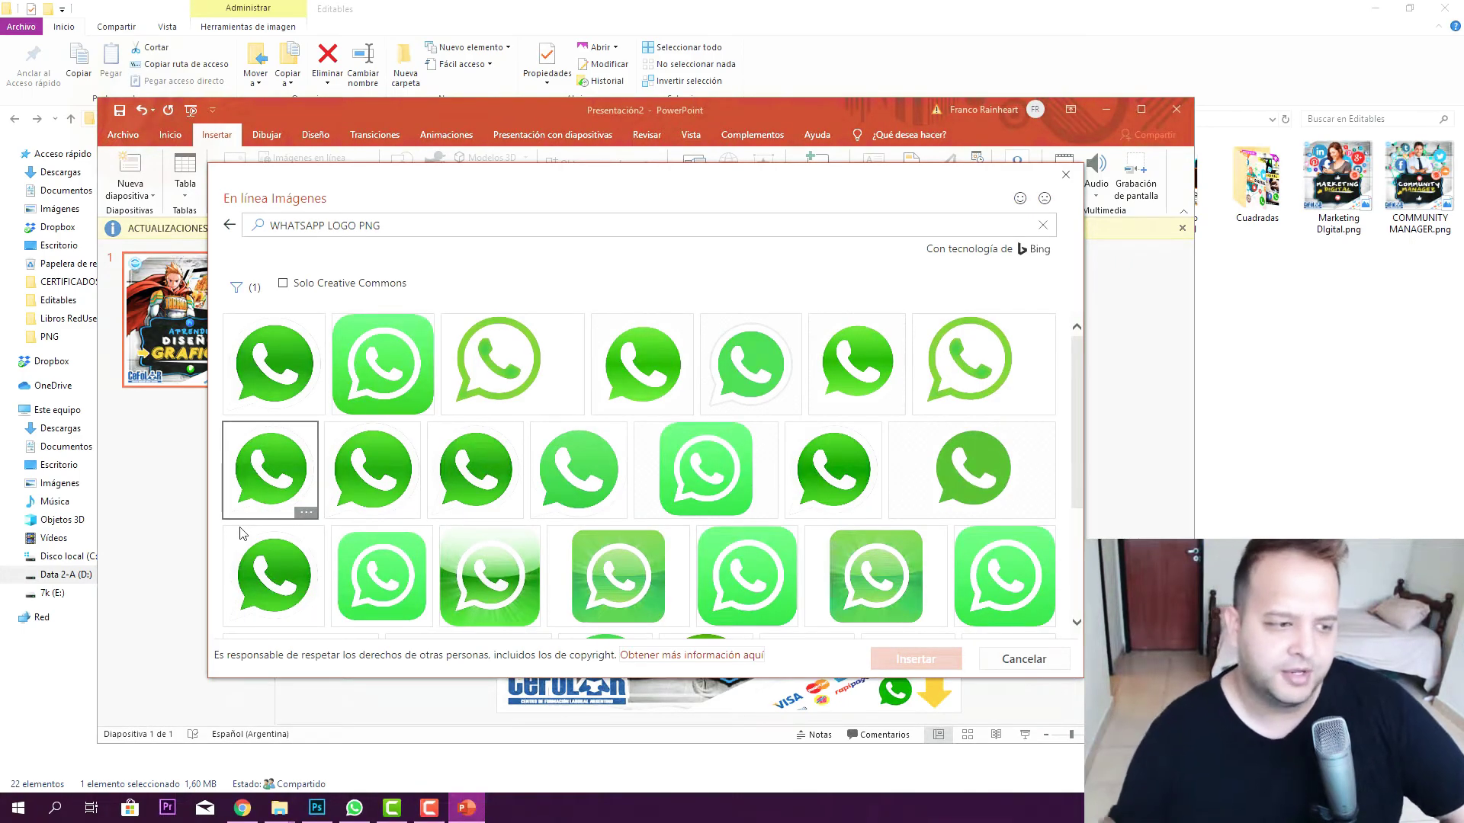
{"action": "left_click", "coordinate": [393, 384]}
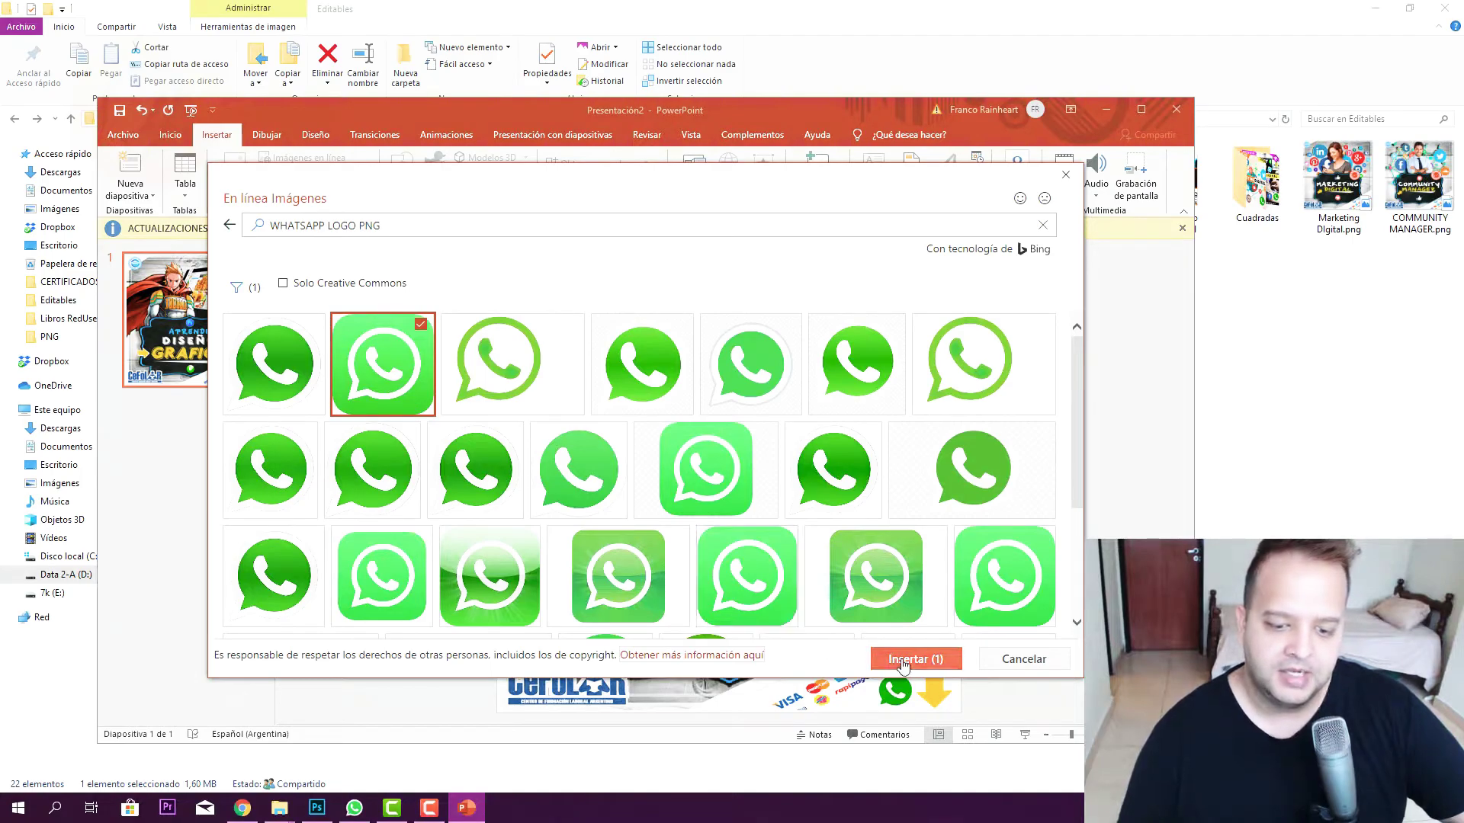
{"action": "left_click", "coordinate": [890, 660]}
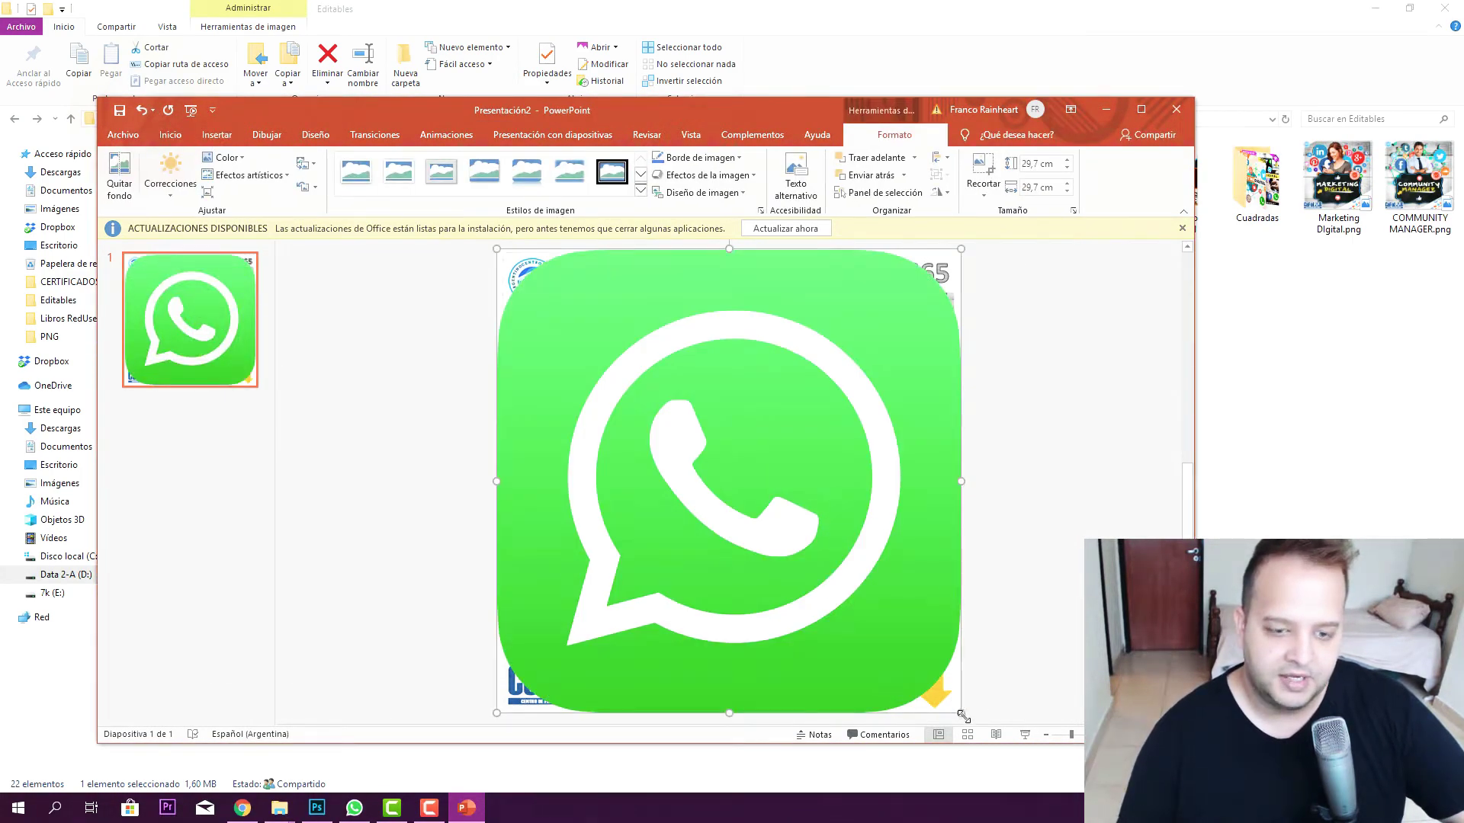
{"action": "mouse_move", "coordinate": [962, 715]}
{"action": "left_mouse_down"}
{"action": "mouse_move", "coordinate": [574, 267]}
{"action": "mouse_move", "coordinate": [772, 298]}
{"action": "left_mouse_up"}
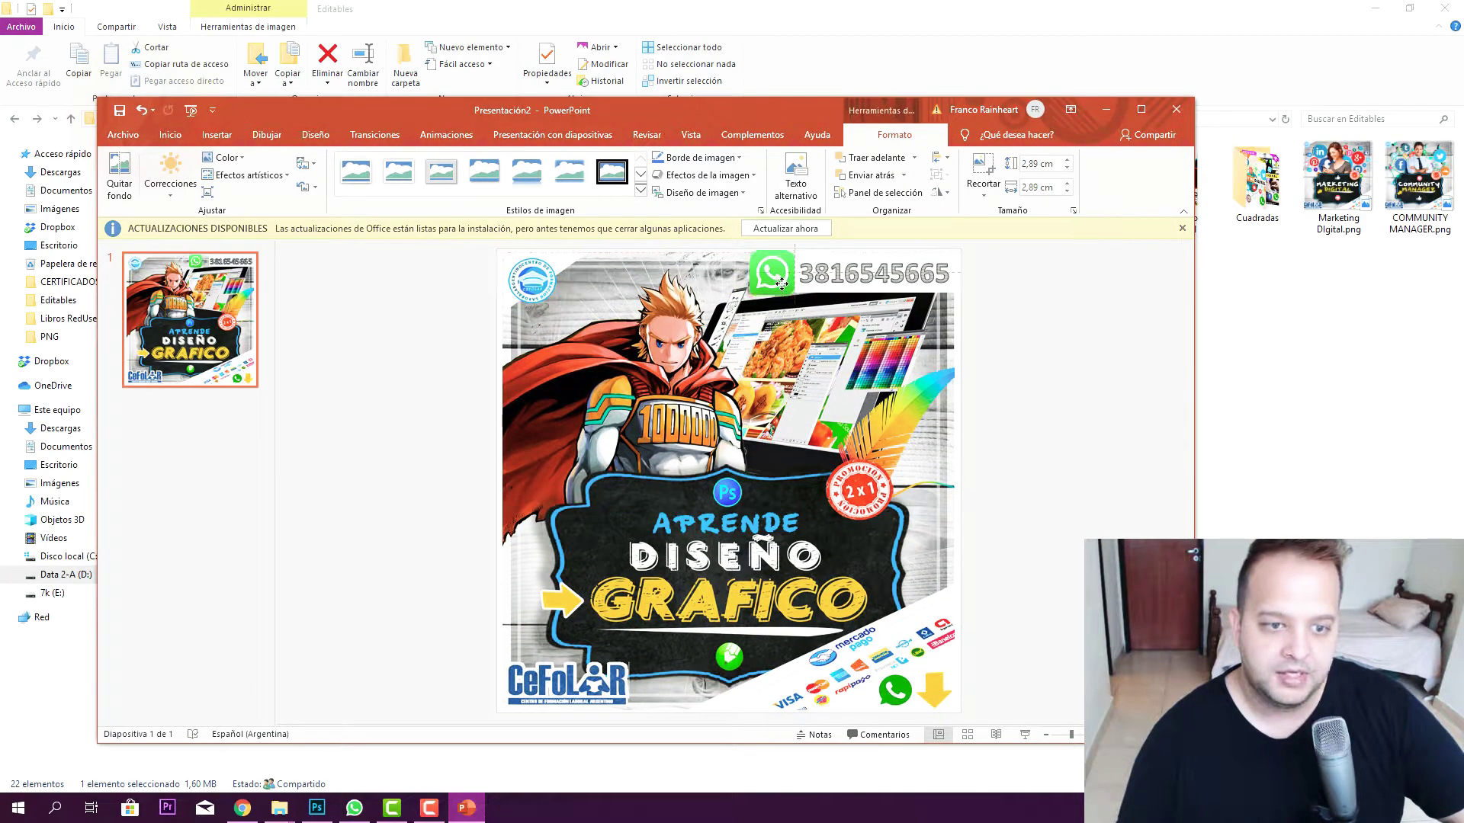
{"action": "left_click", "coordinate": [1023, 359]}
{"action": "left_click", "coordinate": [925, 291]}
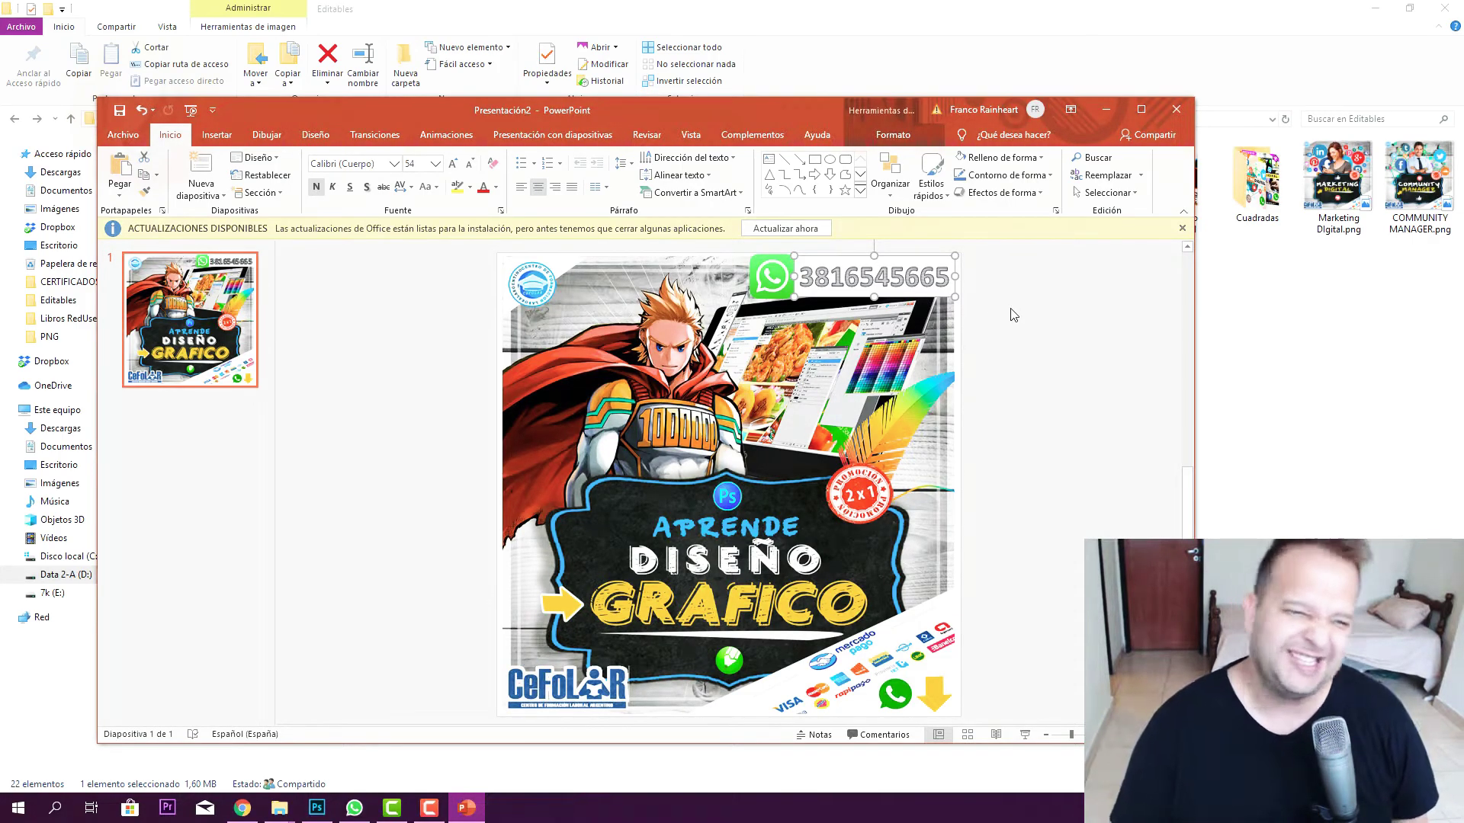
Duplicate the number line beneath itself, change it to JUJUY 165, and nudge it right.
{"action": "left_click", "coordinate": [1078, 343]}
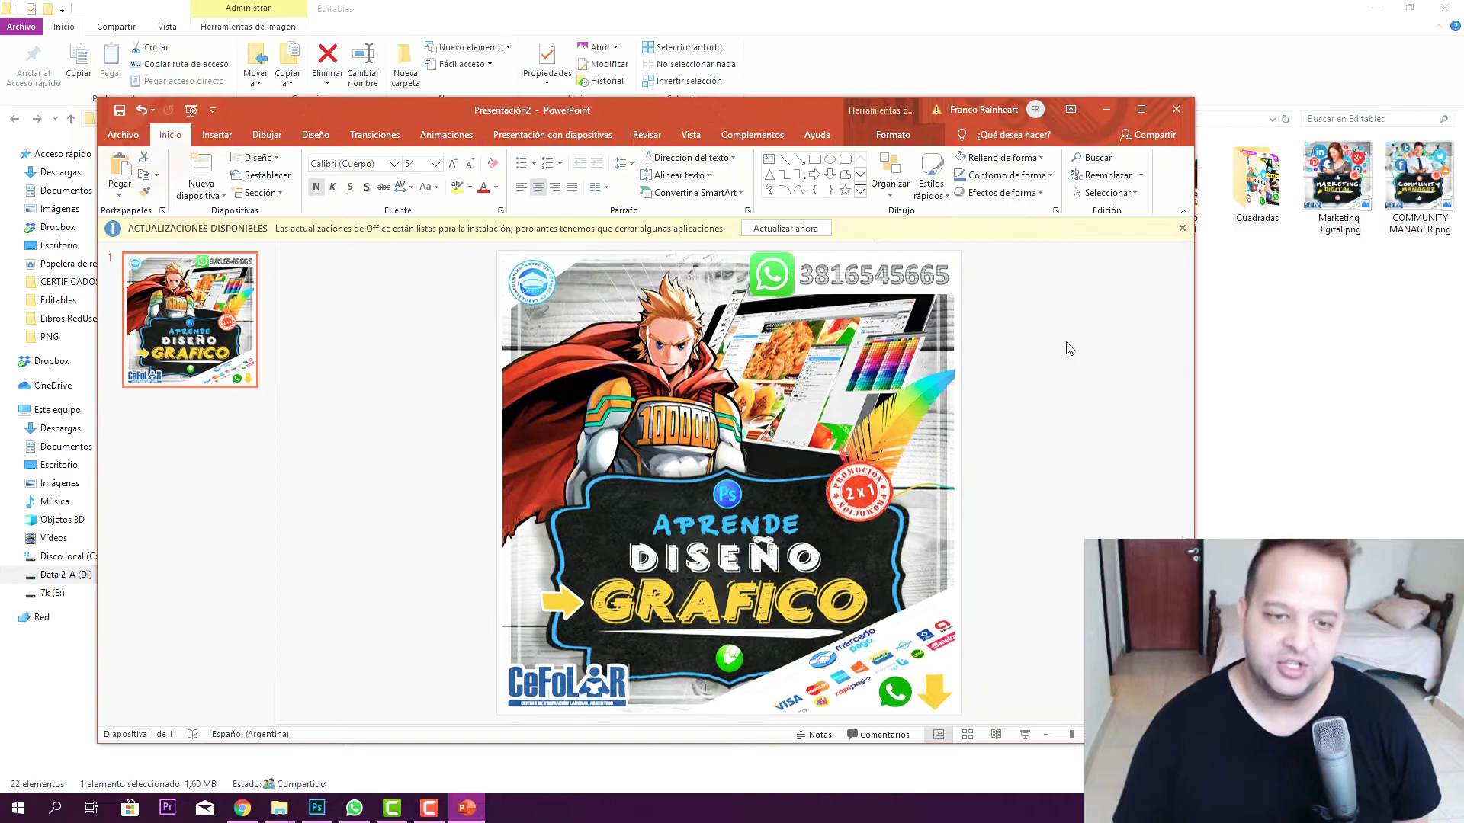
{"action": "left_click", "coordinate": [913, 292]}
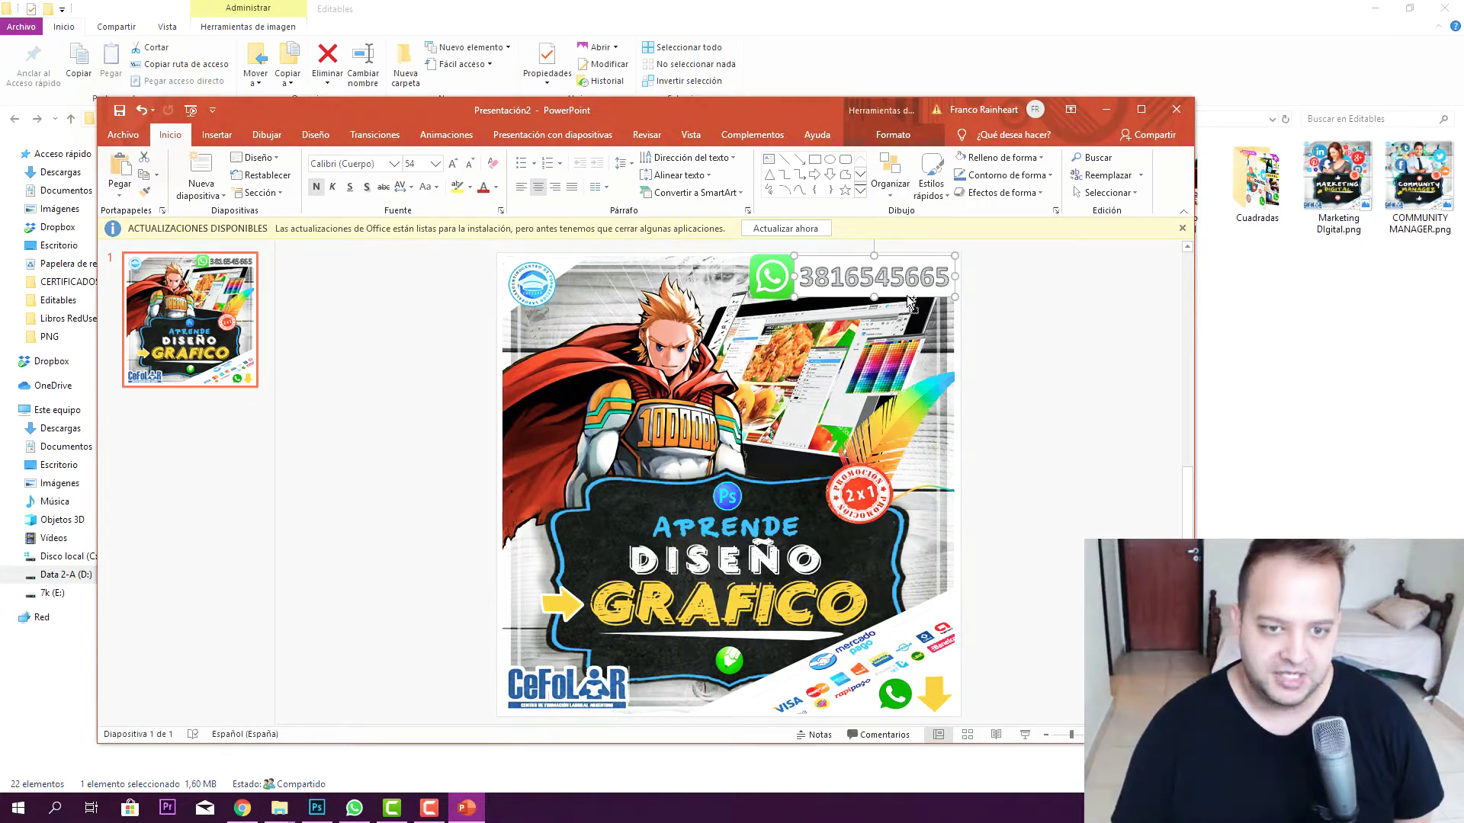
{"action": "left_click_drag", "start_coordinate": [907, 295], "coordinate": [906, 335]}
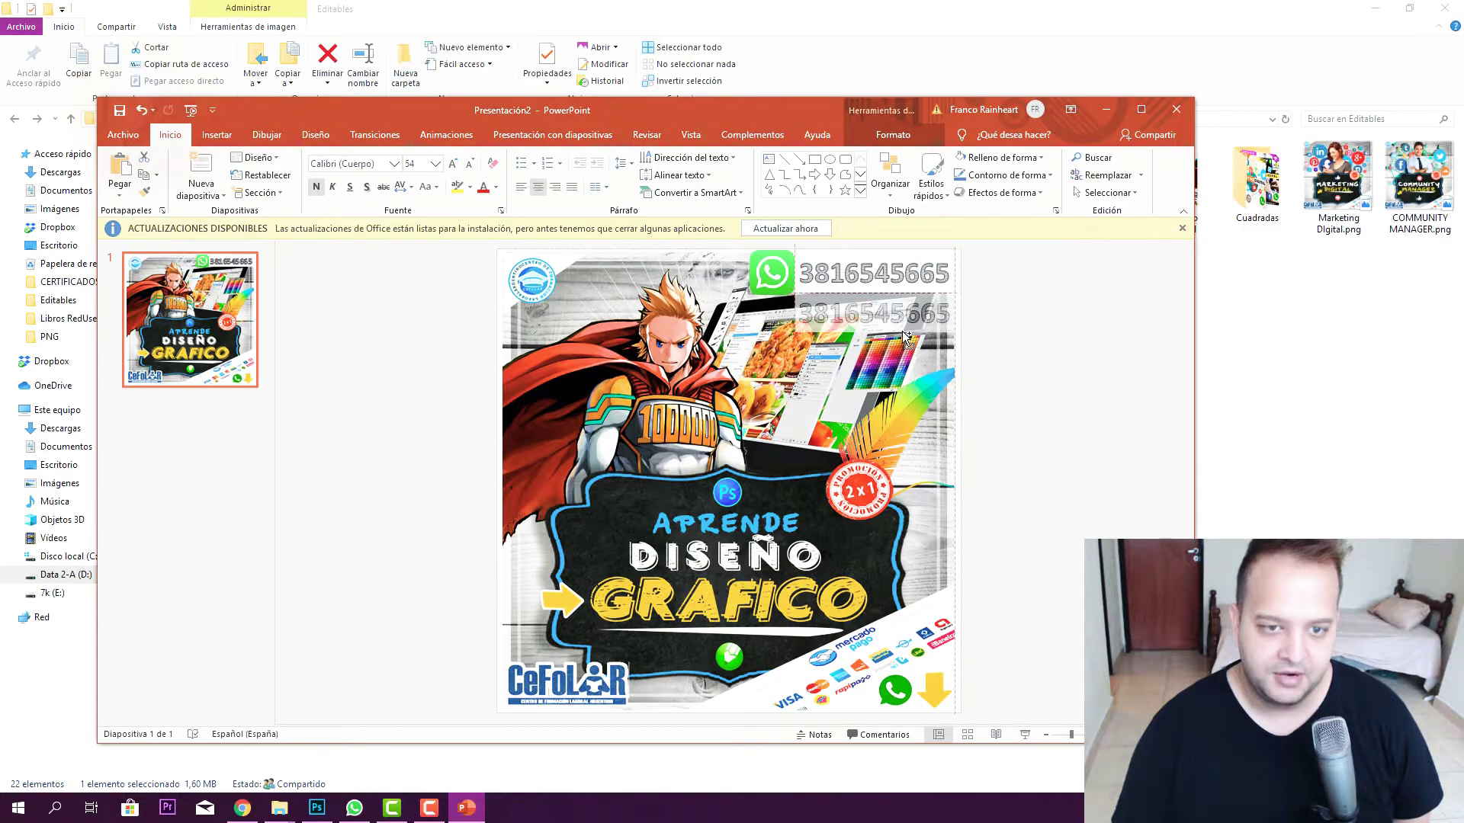
{"action": "double_click", "coordinate": [913, 315]}
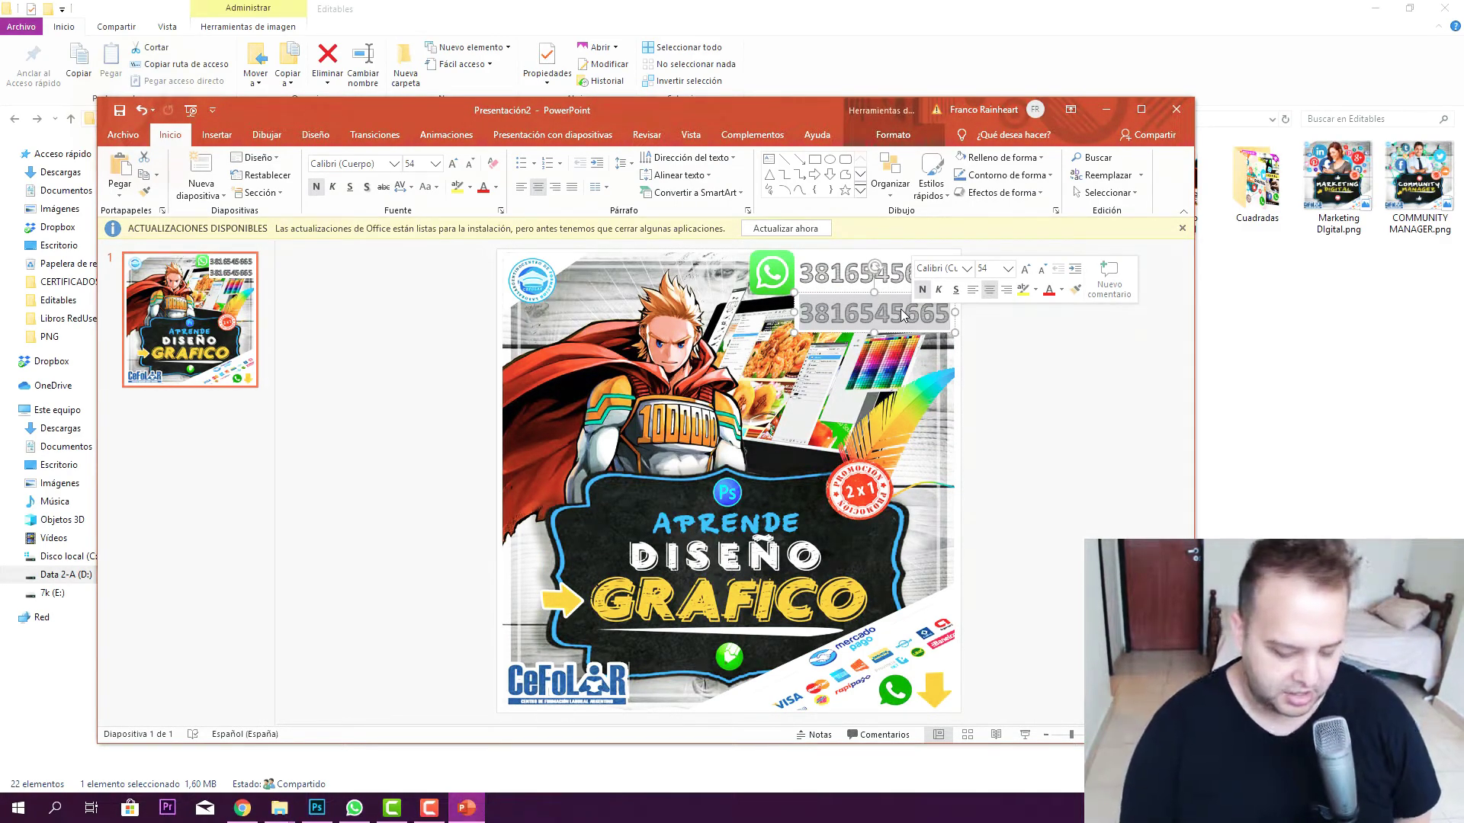
{"action": "type", "text": "JUJUY 1"}
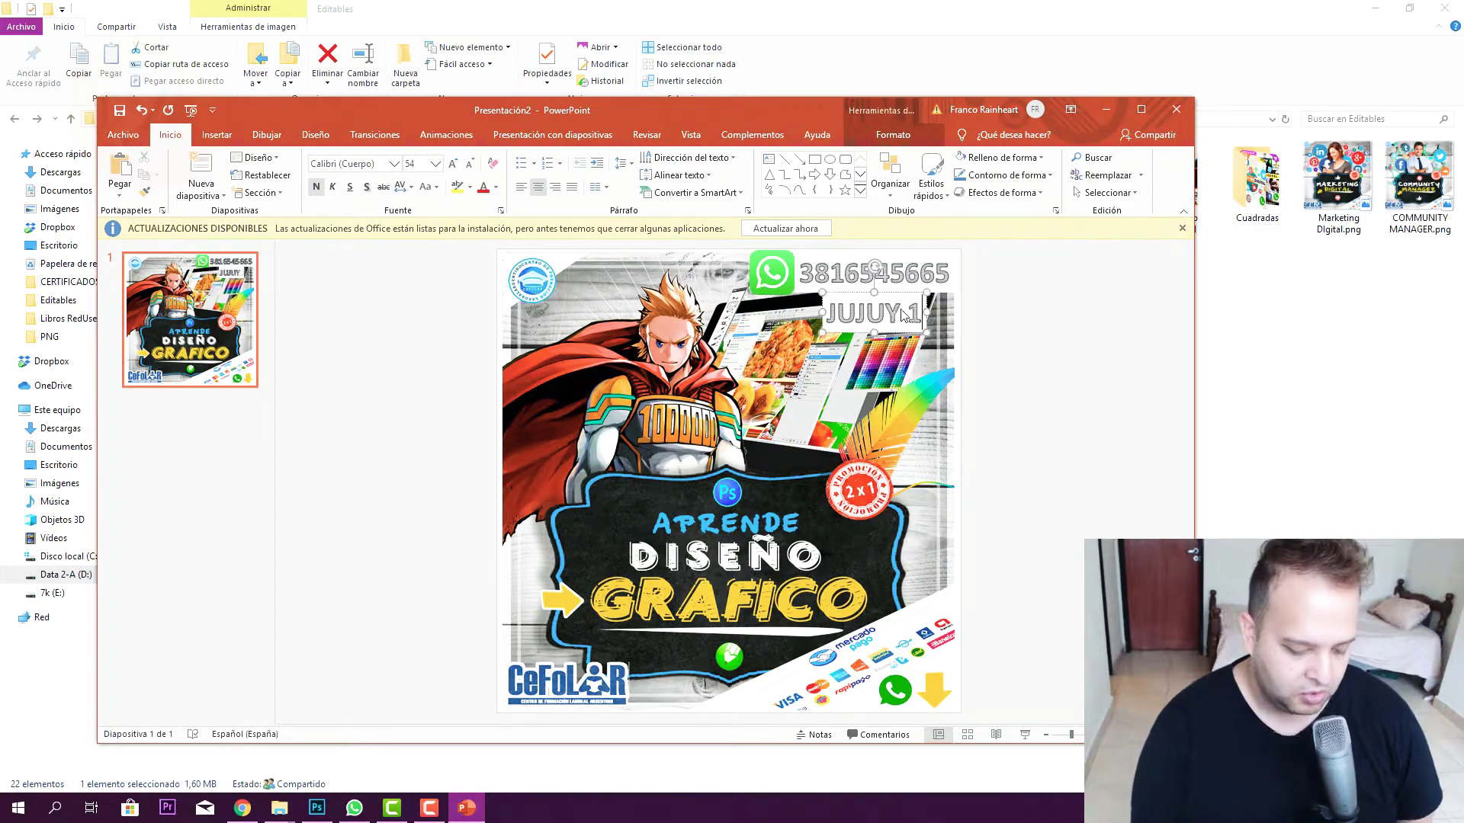
{"action": "type", "text": "65"}
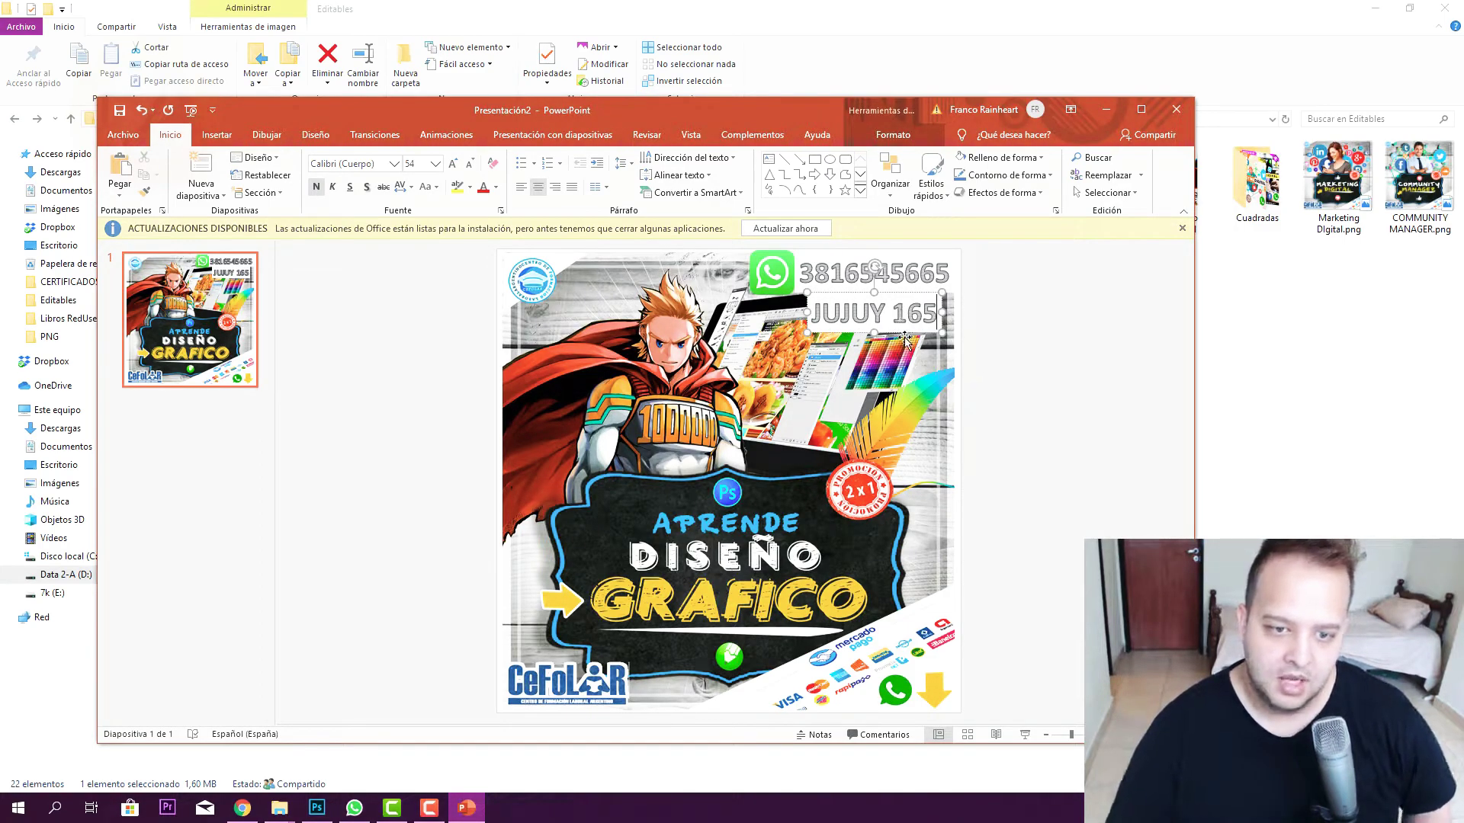
{"action": "left_click_drag", "start_coordinate": [924, 336], "coordinate": [936, 335]}
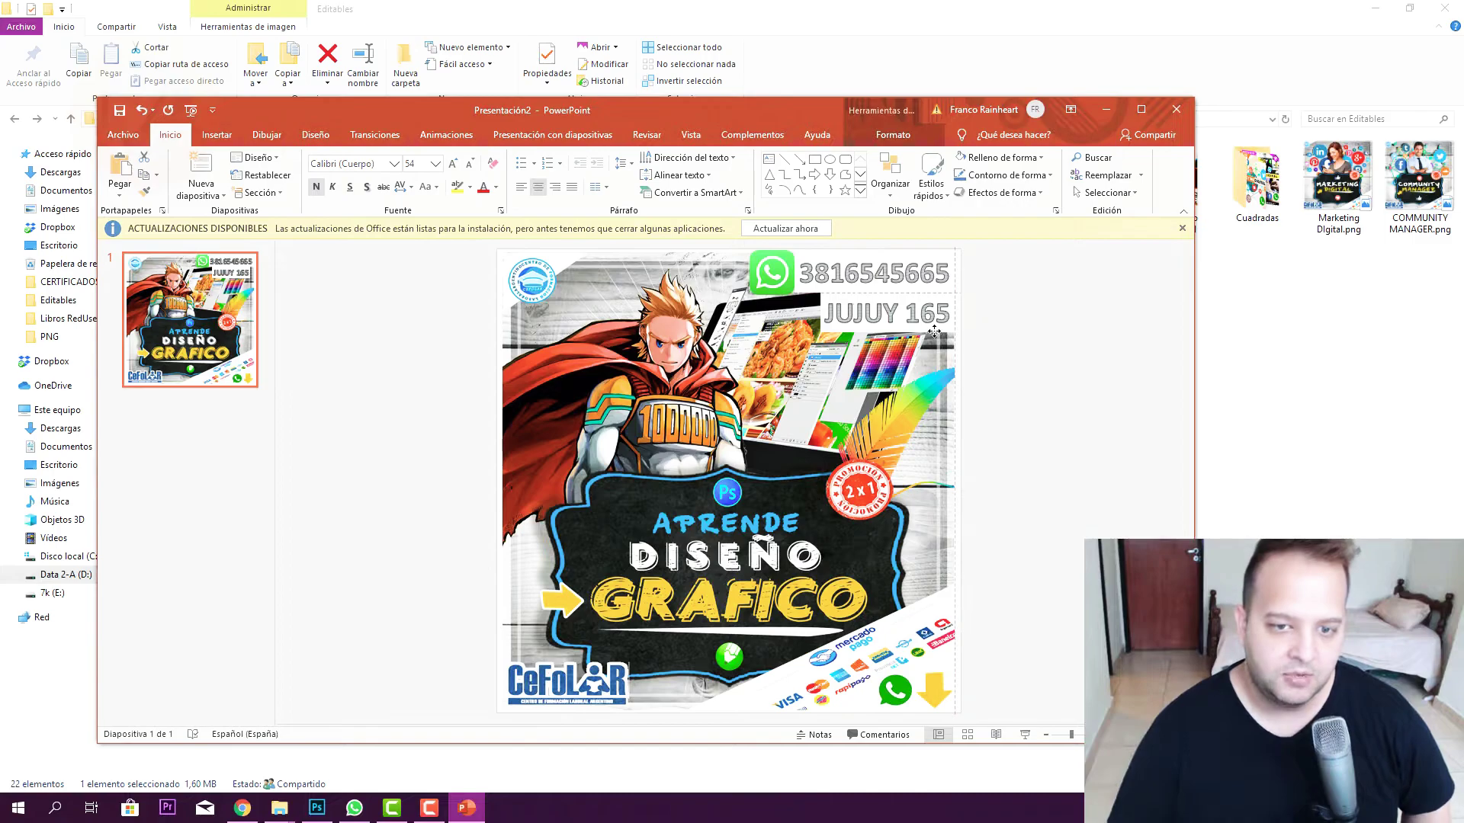
{"action": "left_click", "coordinate": [216, 135]}
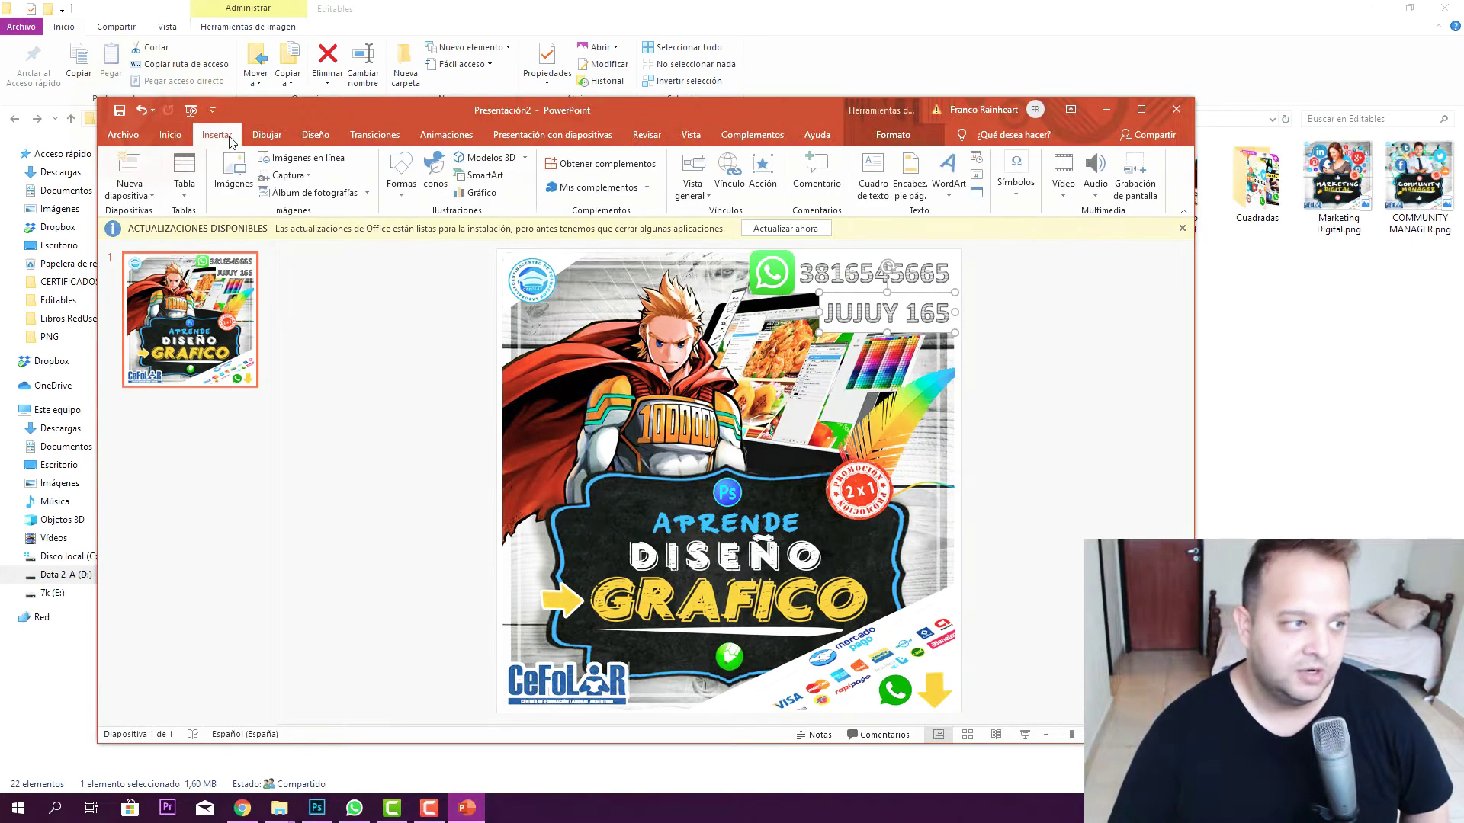
Search online for 'GOOGLE MAPS PNG' and try inserting a pin icon, dismissing the import error.
{"action": "left_click", "coordinate": [289, 158]}
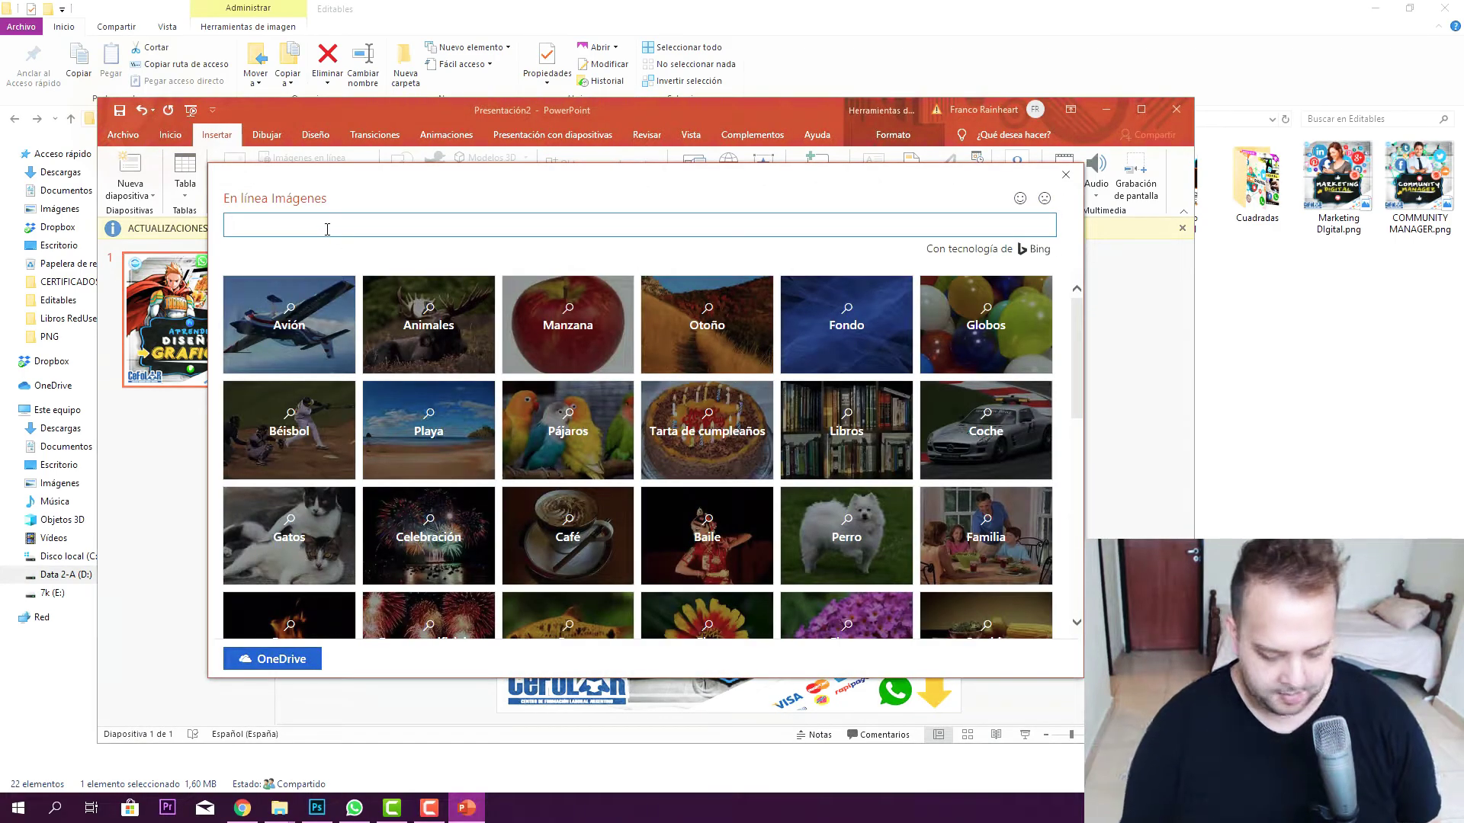
{"action": "type", "text": "GOOGLE MAPS"}
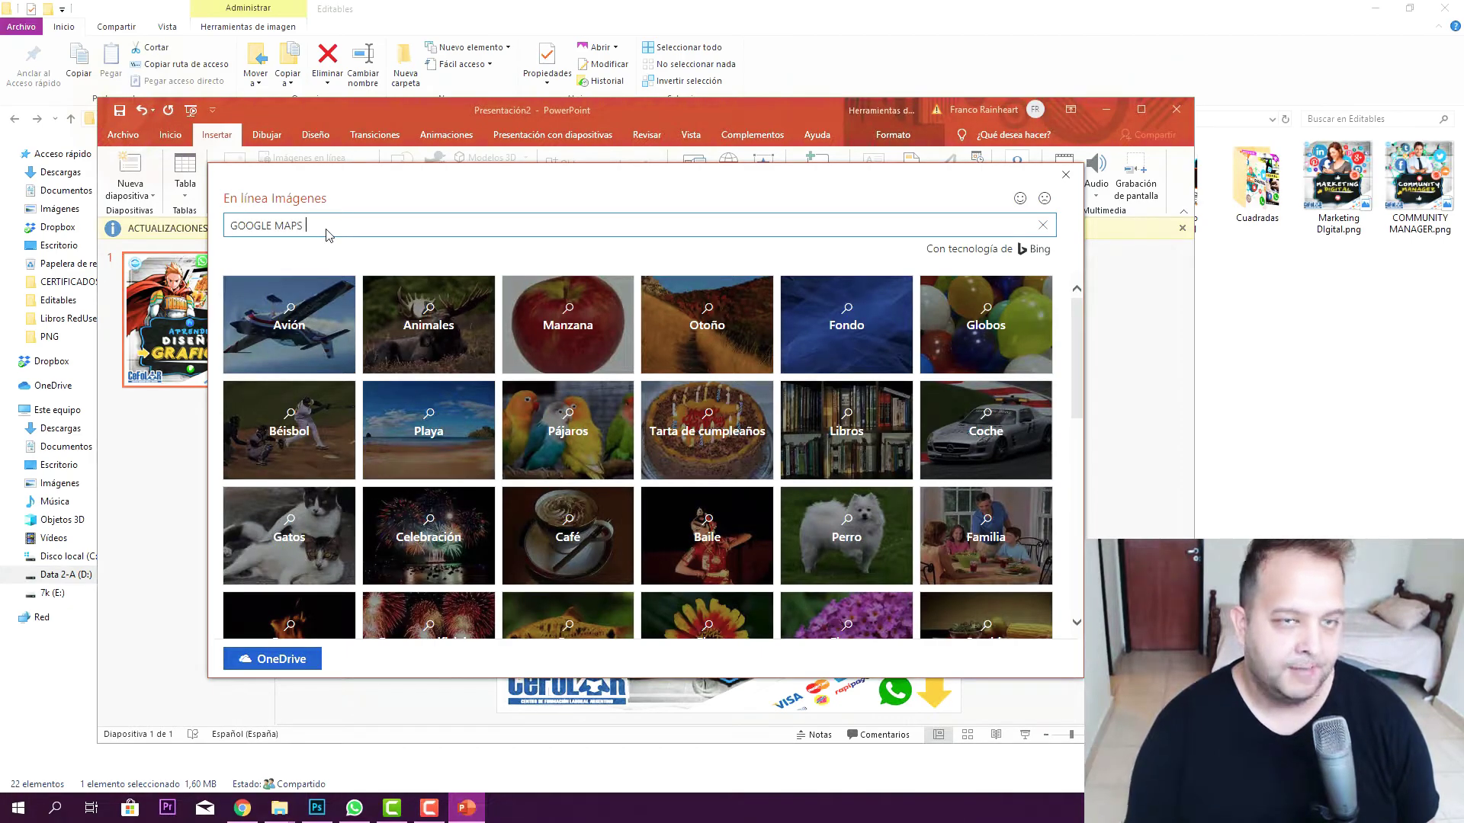
{"action": "type", "text": "G"}
{"action": "key", "text": "Return"}
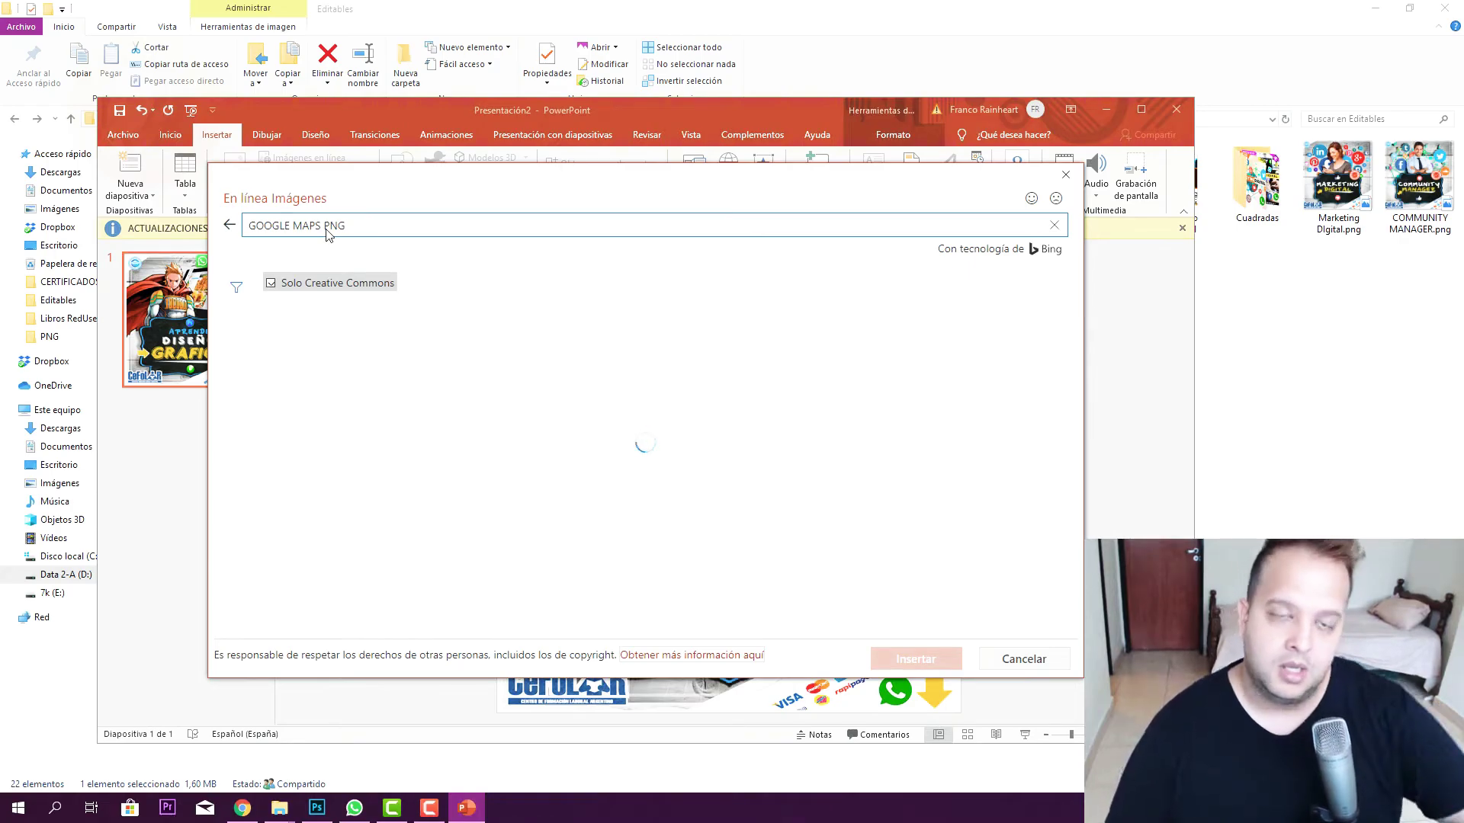
{"action": "mouse_move", "coordinate": [323, 414]}
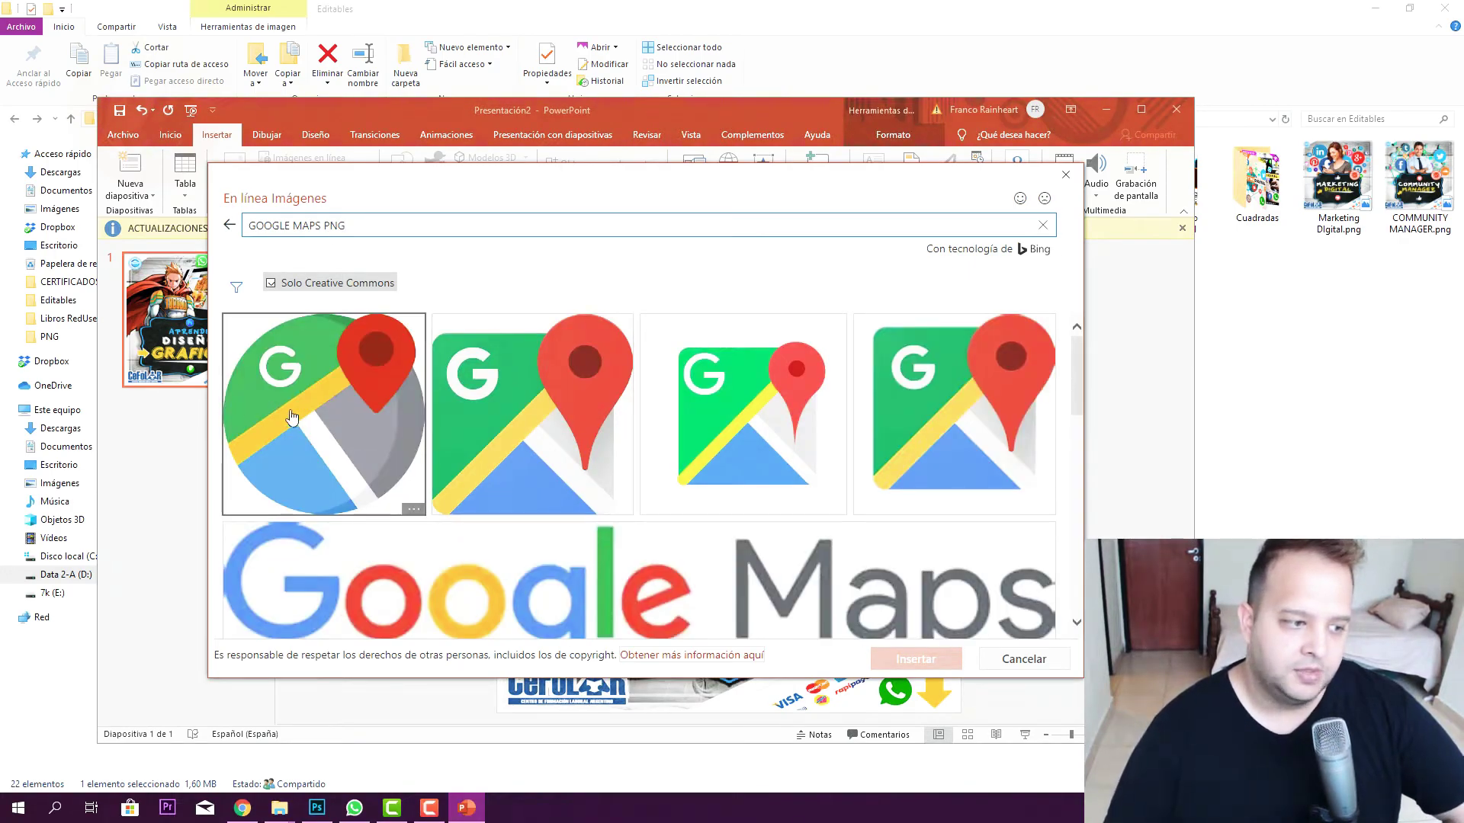
{"action": "left_click", "coordinate": [296, 419]}
{"action": "left_click", "coordinate": [518, 447]}
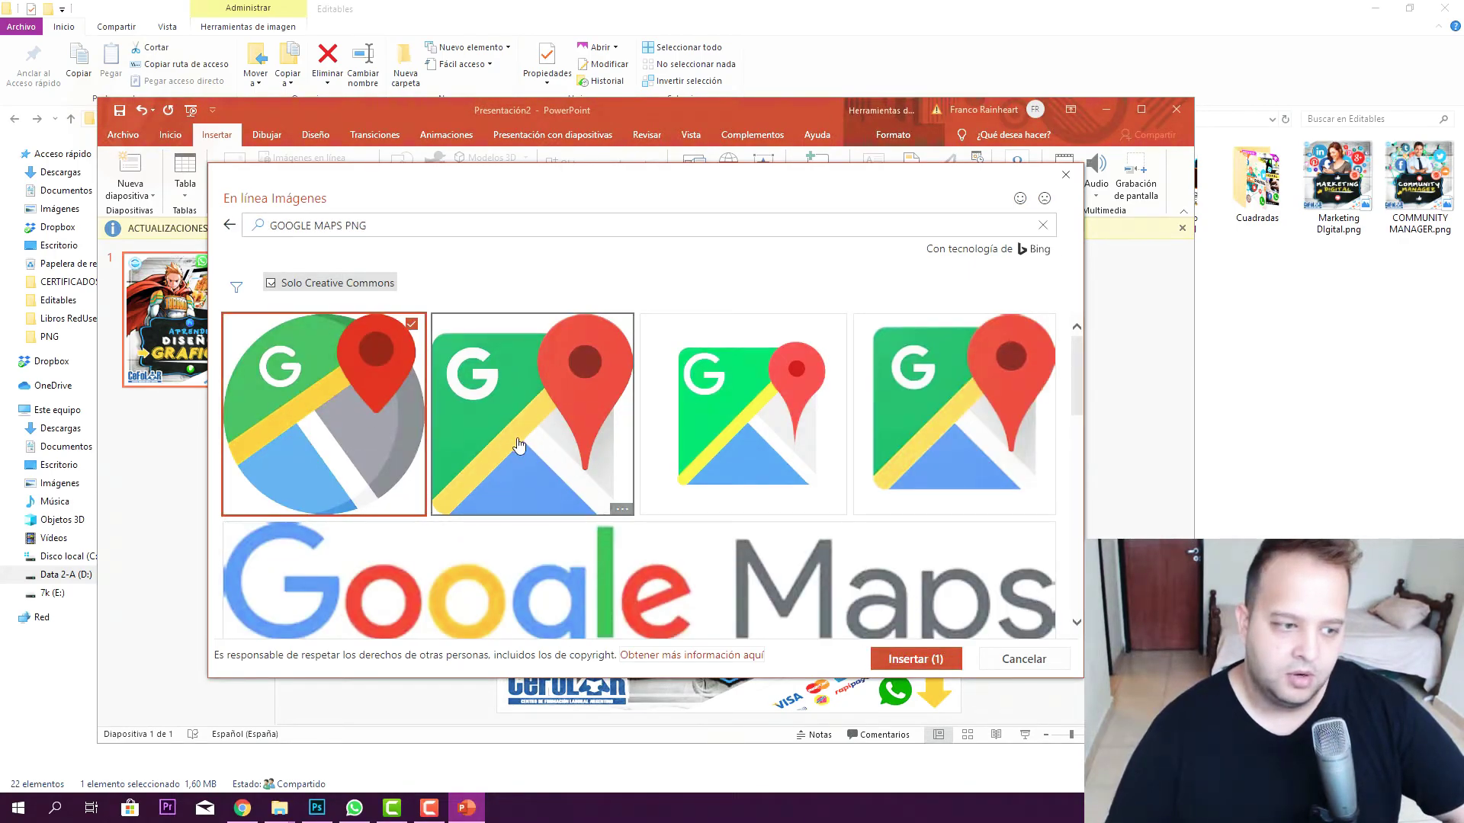
{"action": "left_click", "coordinate": [922, 658]}
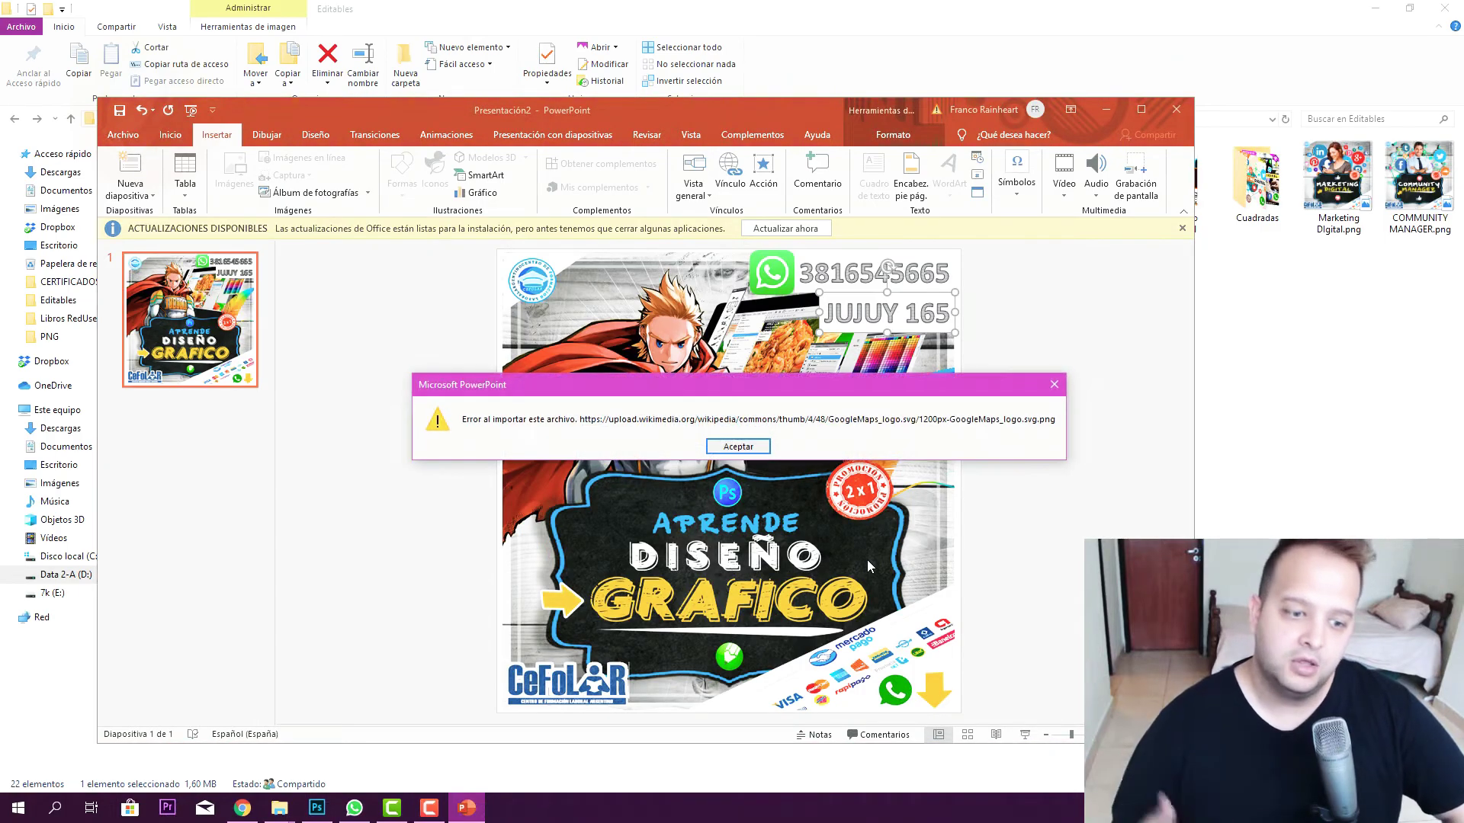
{"action": "key", "text": "Return"}
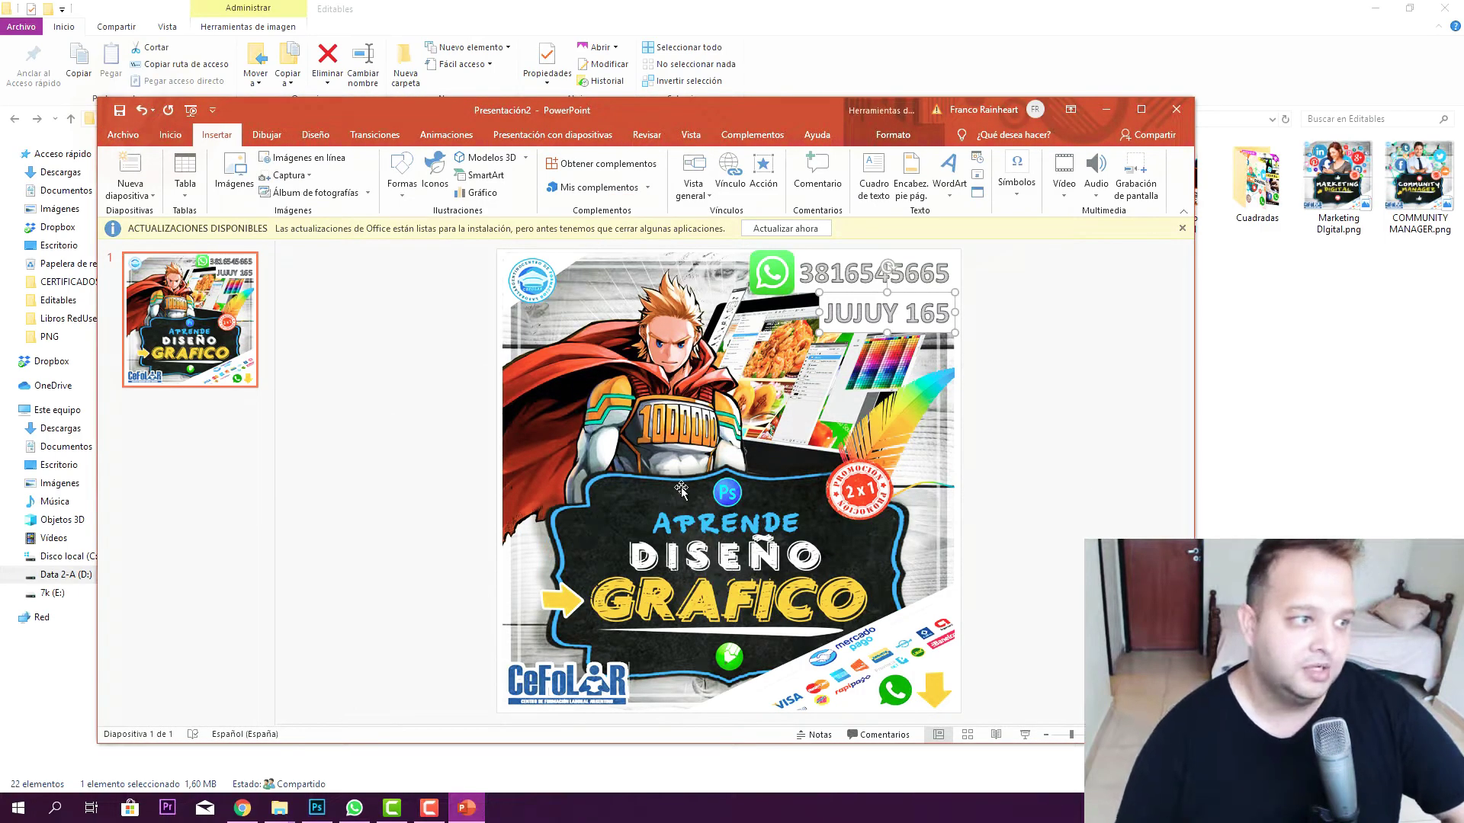
Search 'GOOGLE MAP' again and insert the round Google Maps icon.
{"action": "left_click", "coordinate": [311, 157]}
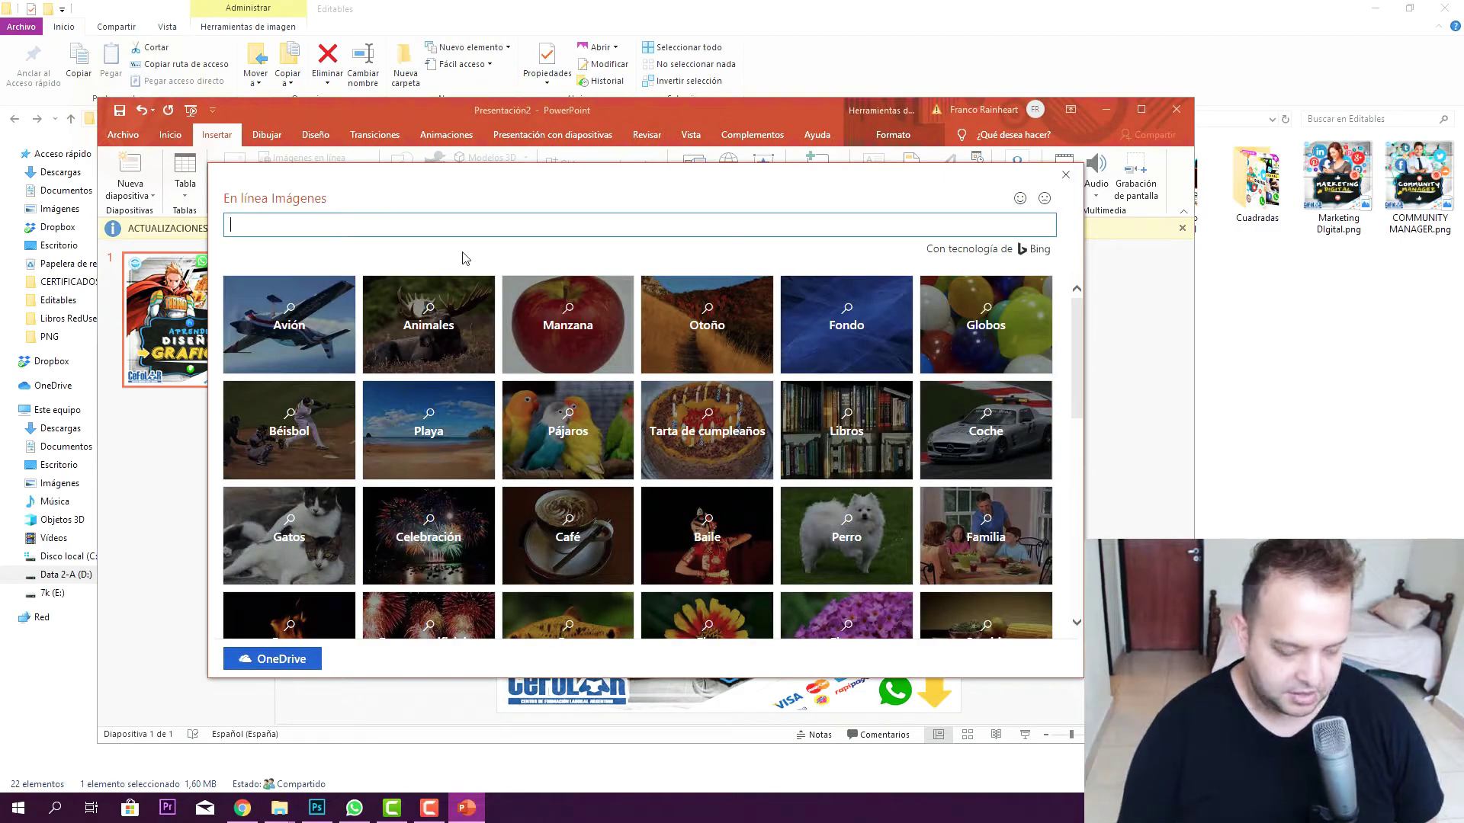
{"action": "type", "text": "GOOGLE MA"}
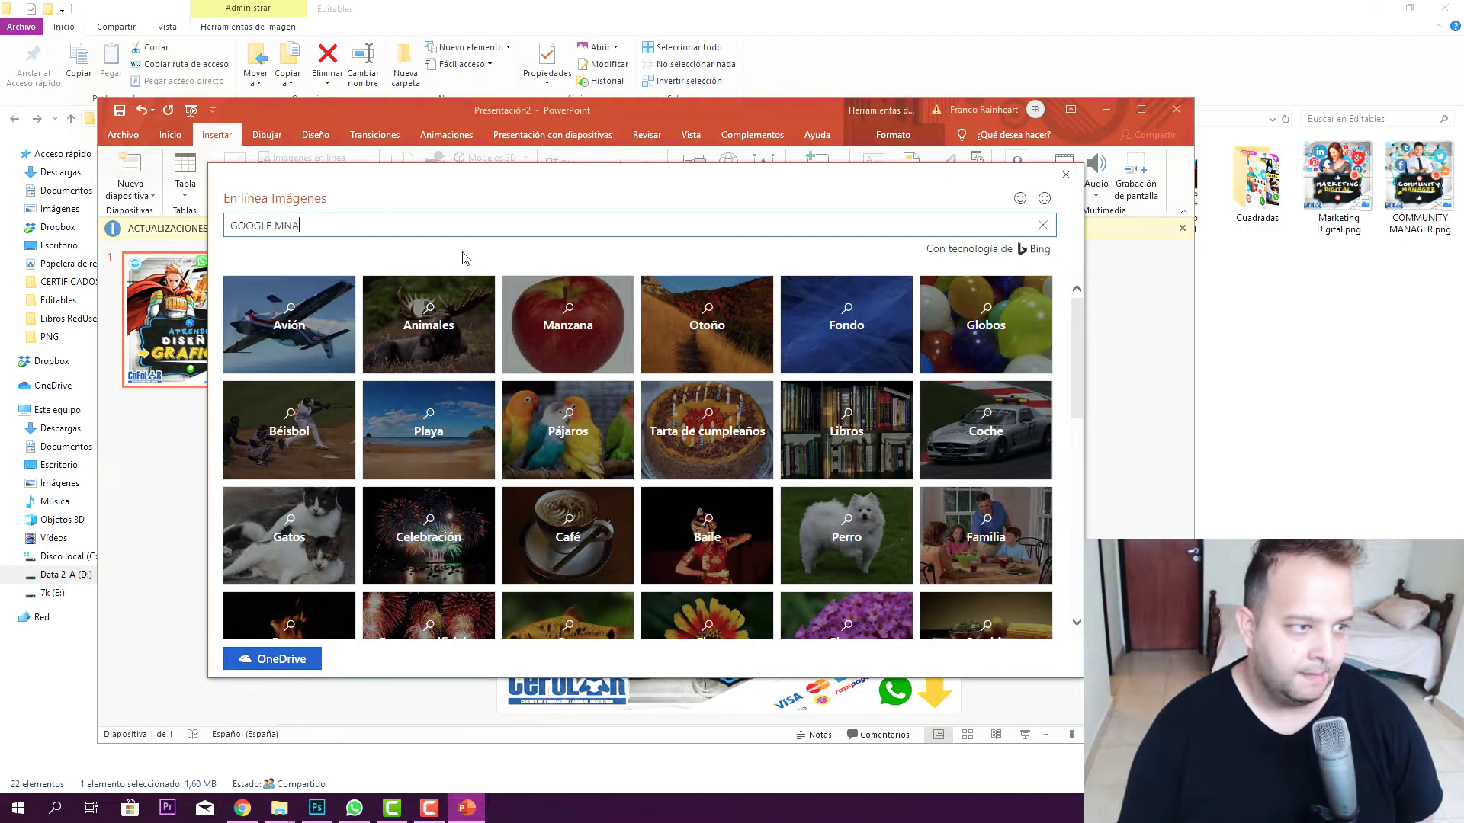
{"action": "type", "text": "PS PNG"}
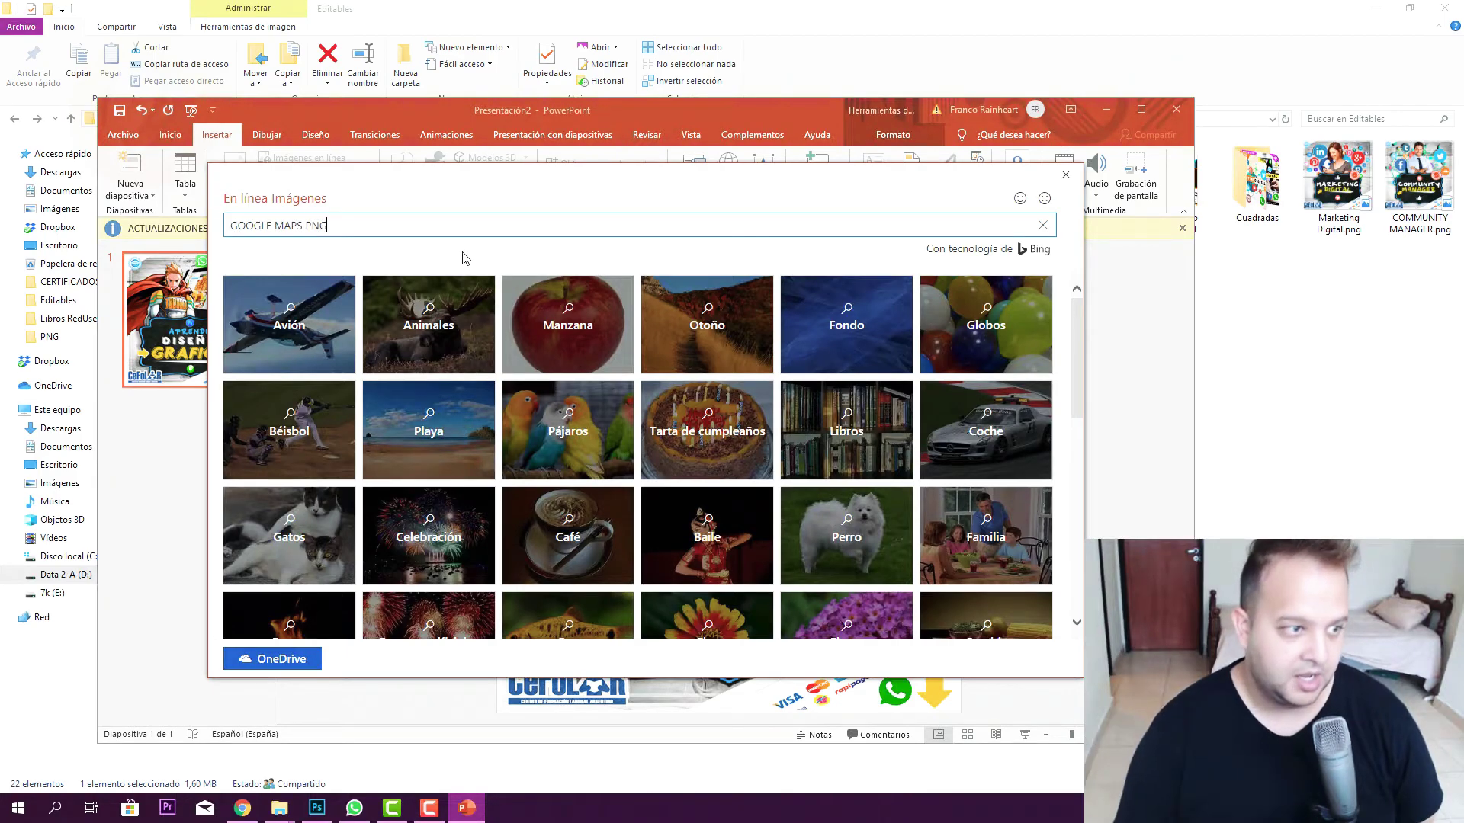
{"action": "key", "text": "Return"}
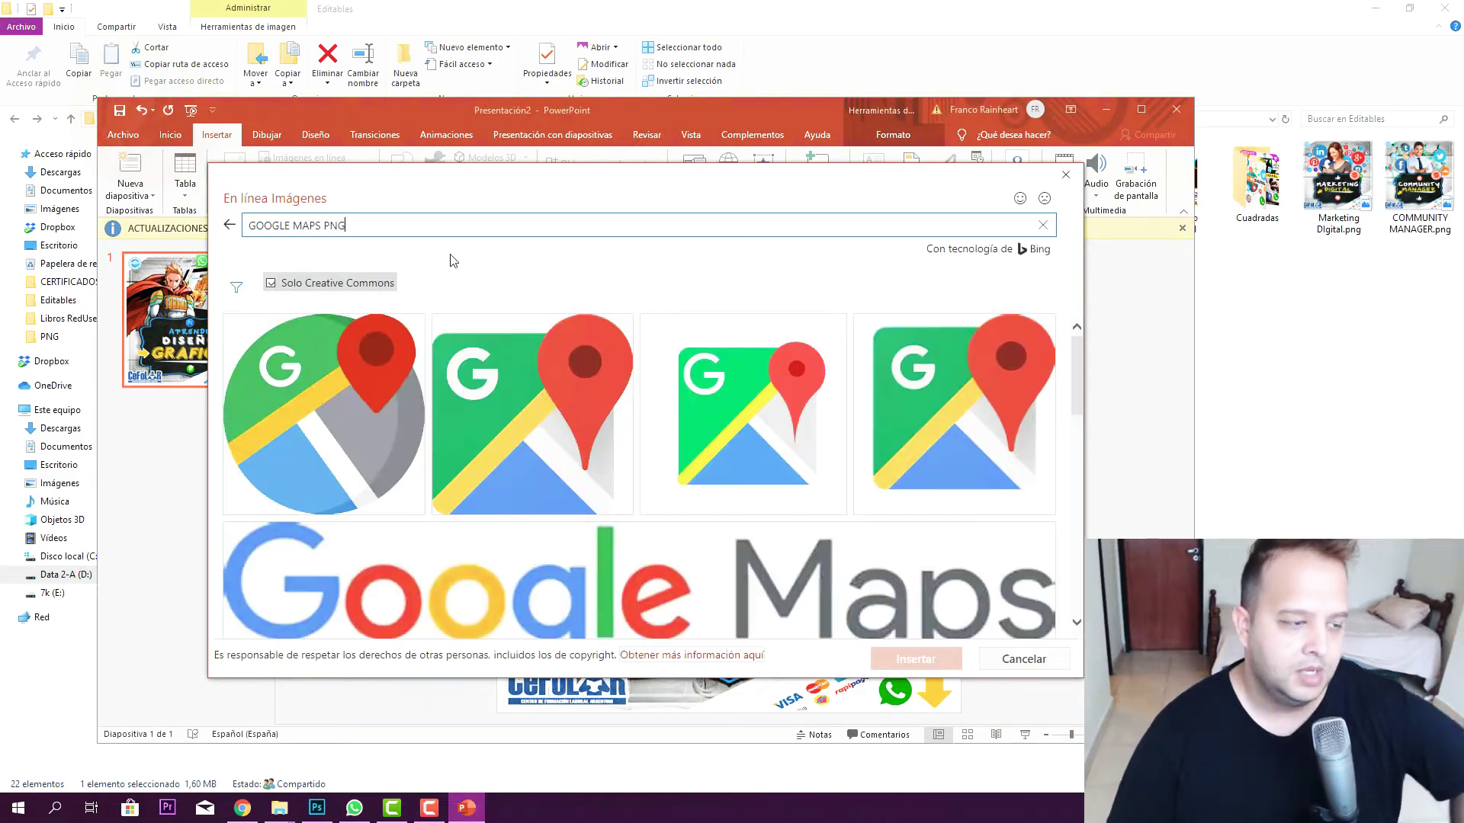
{"action": "left_click", "coordinate": [363, 326]}
{"action": "left_click", "coordinate": [934, 657]}
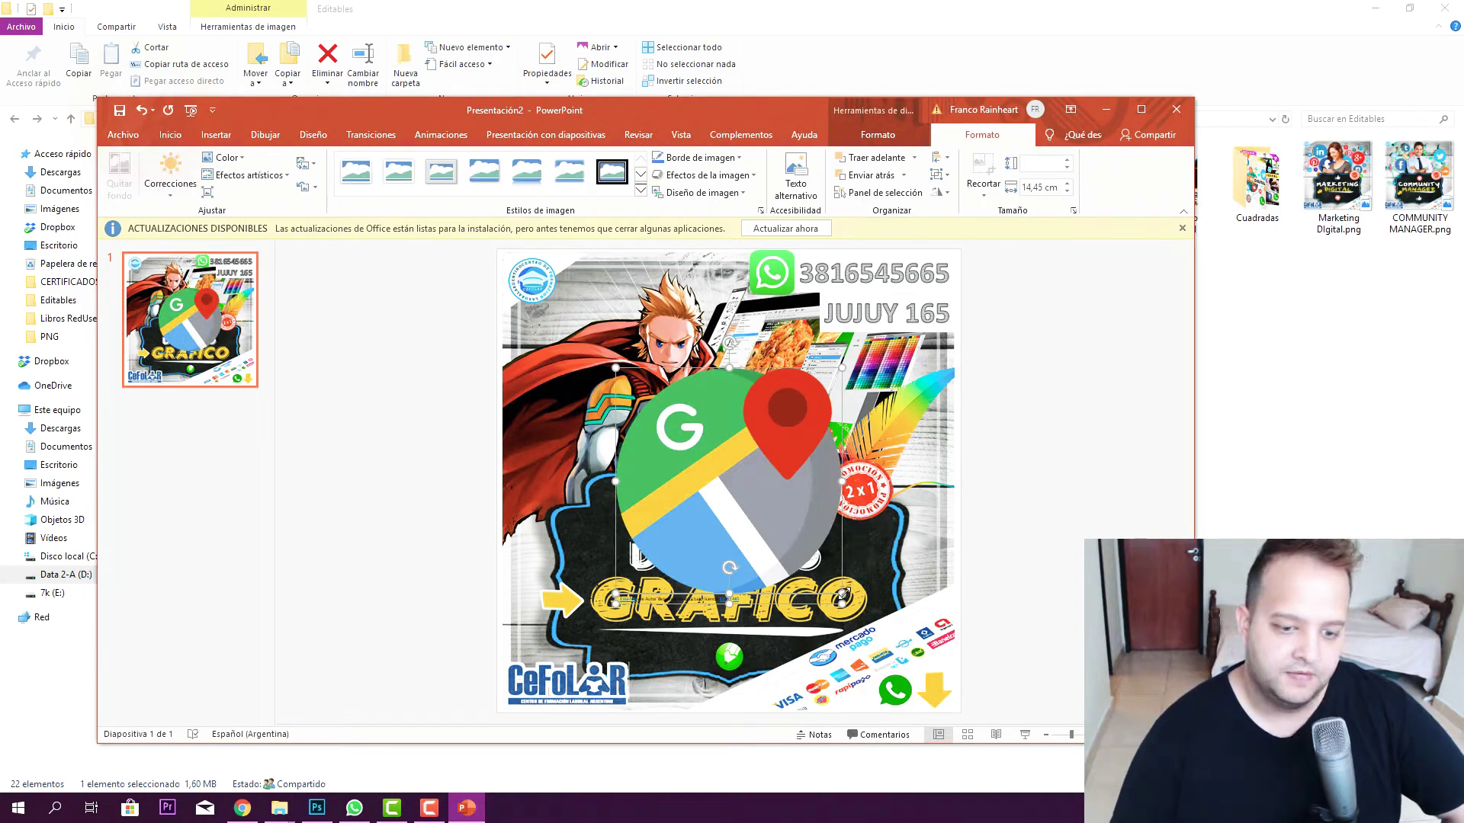
Undo the oversized enlargement and move the Google Maps icon up the flyer.
{"action": "left_click_drag", "start_coordinate": [841, 605], "coordinate": [770, 506]}
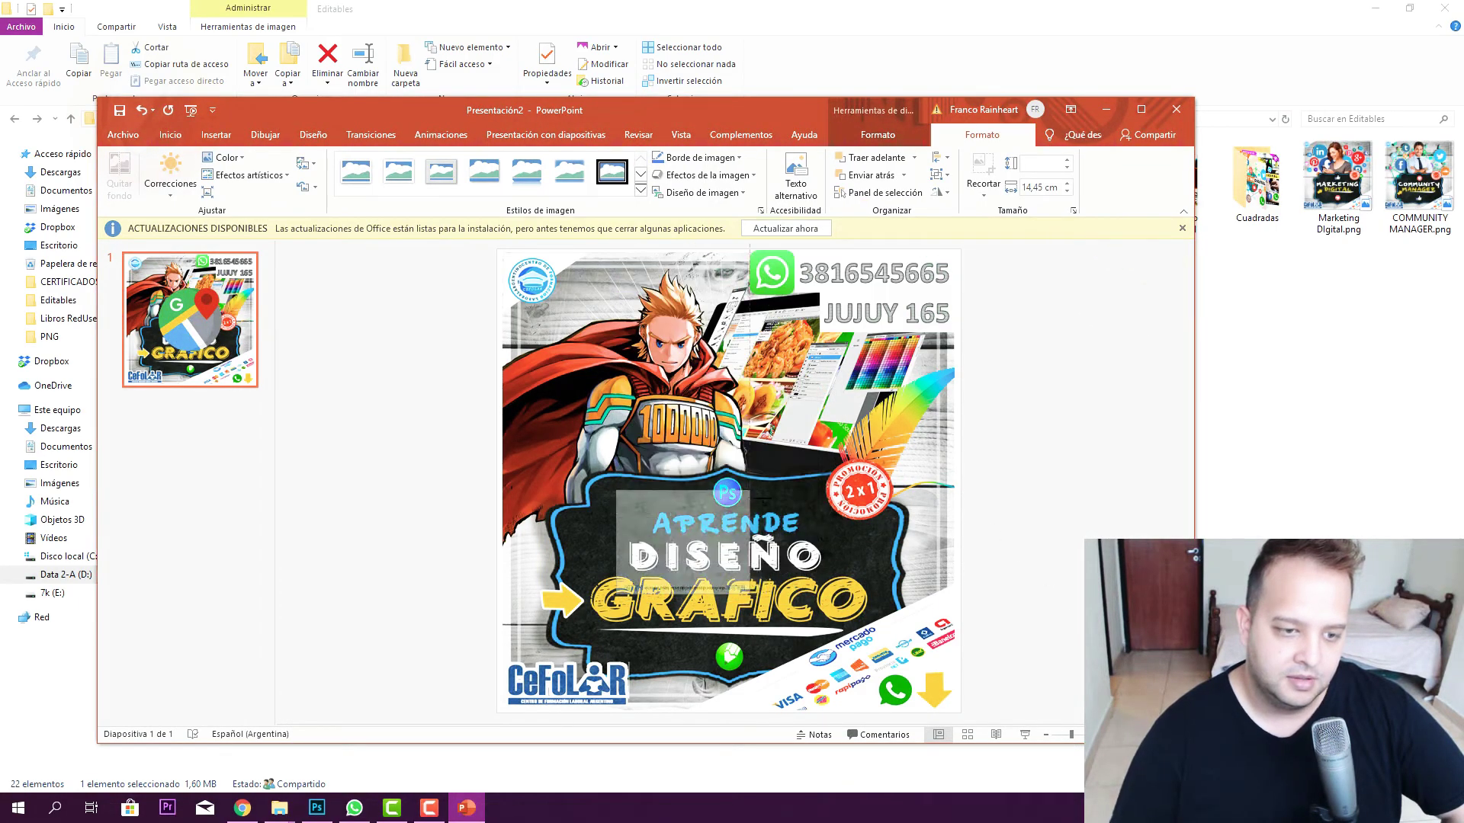
{"action": "key", "text": "ctrl+z"}
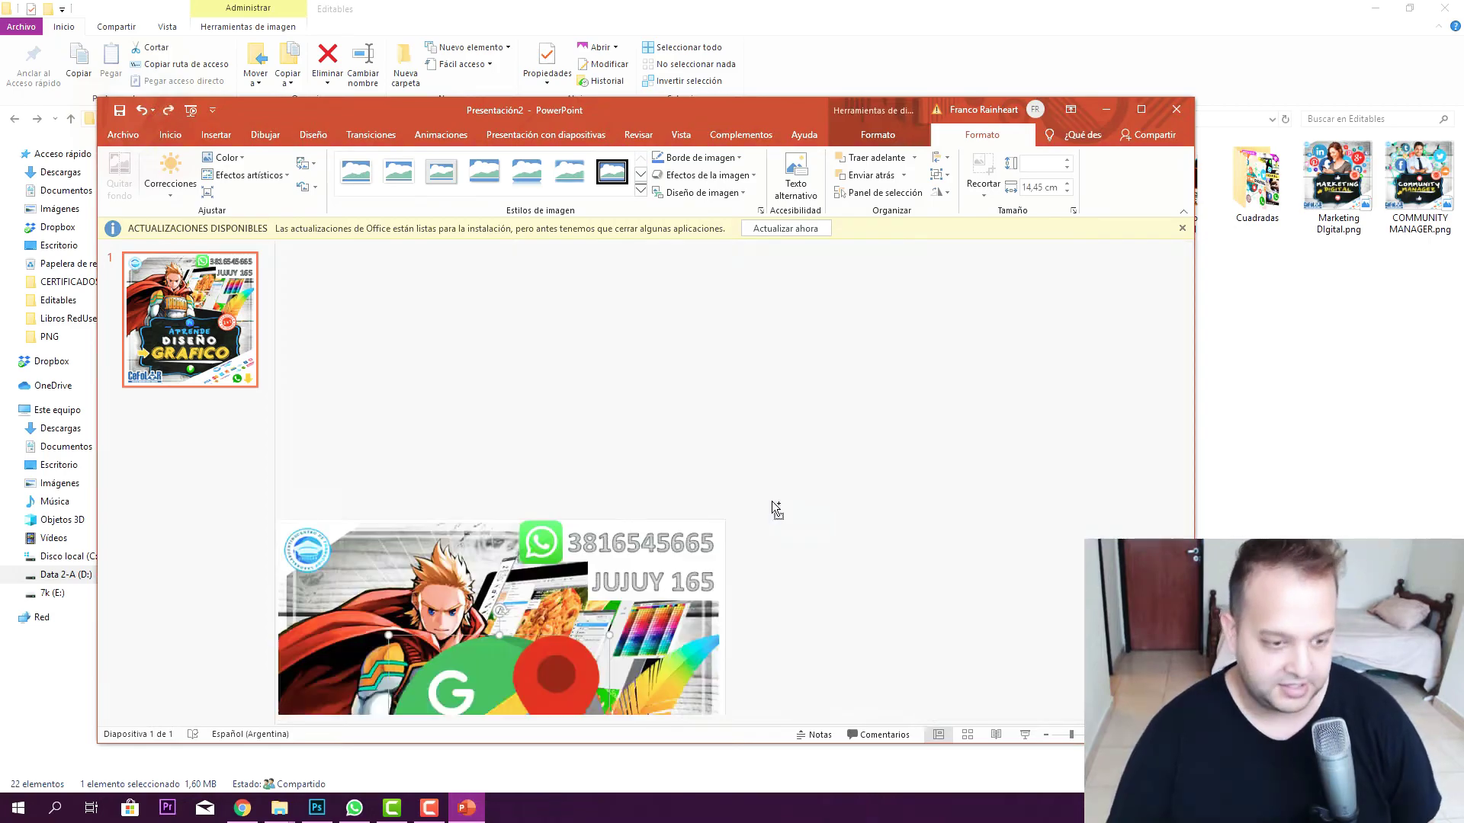
{"action": "left_click_drag", "start_coordinate": [831, 605], "coordinate": [820, 473]}
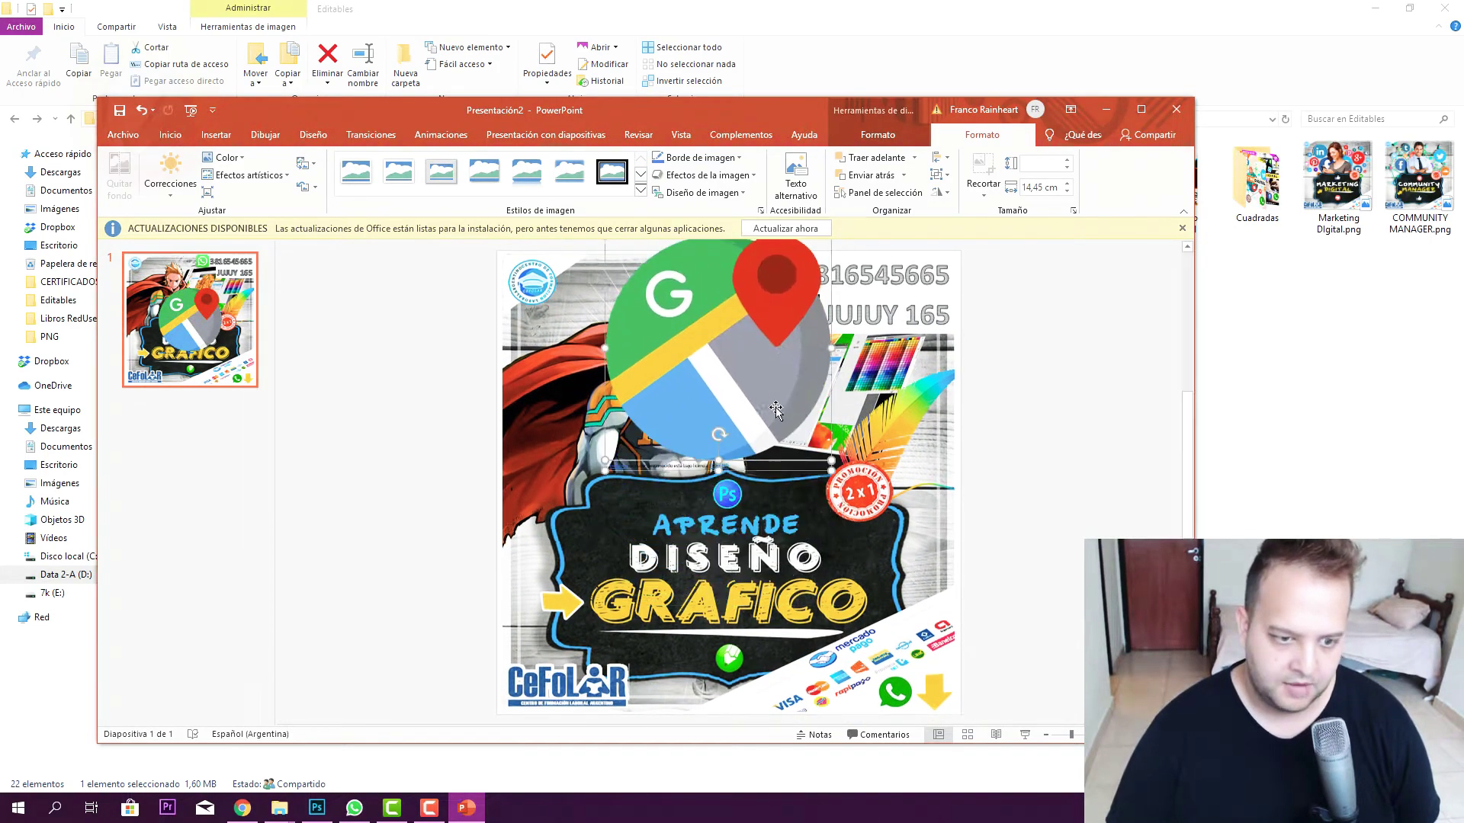
{"action": "left_click", "coordinate": [700, 467]}
{"action": "left_click", "coordinate": [702, 470]}
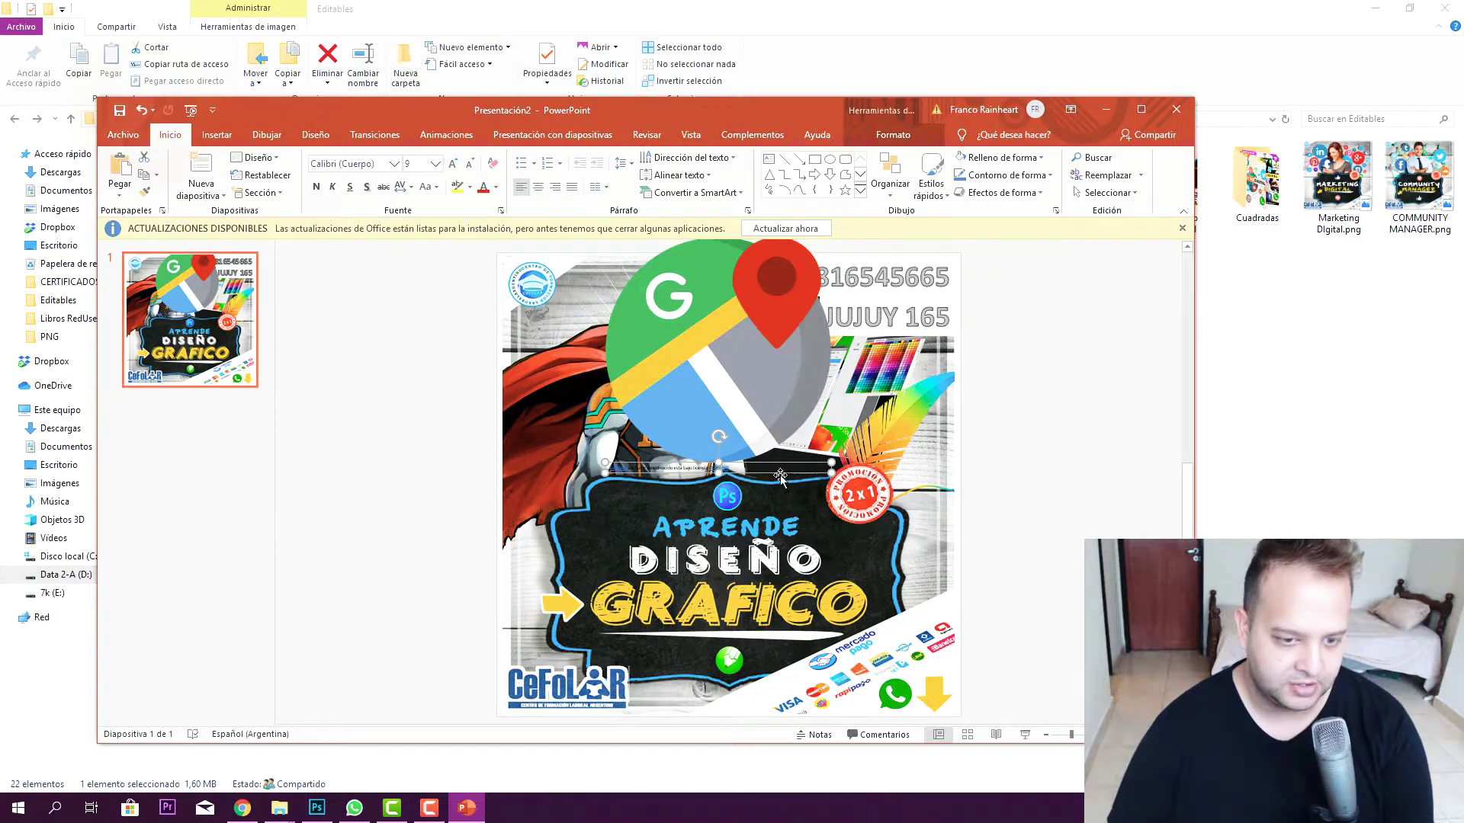
Shrink the Google Maps icon to a small pin beside the JUJUY 165 address.
{"action": "left_click", "coordinate": [741, 440]}
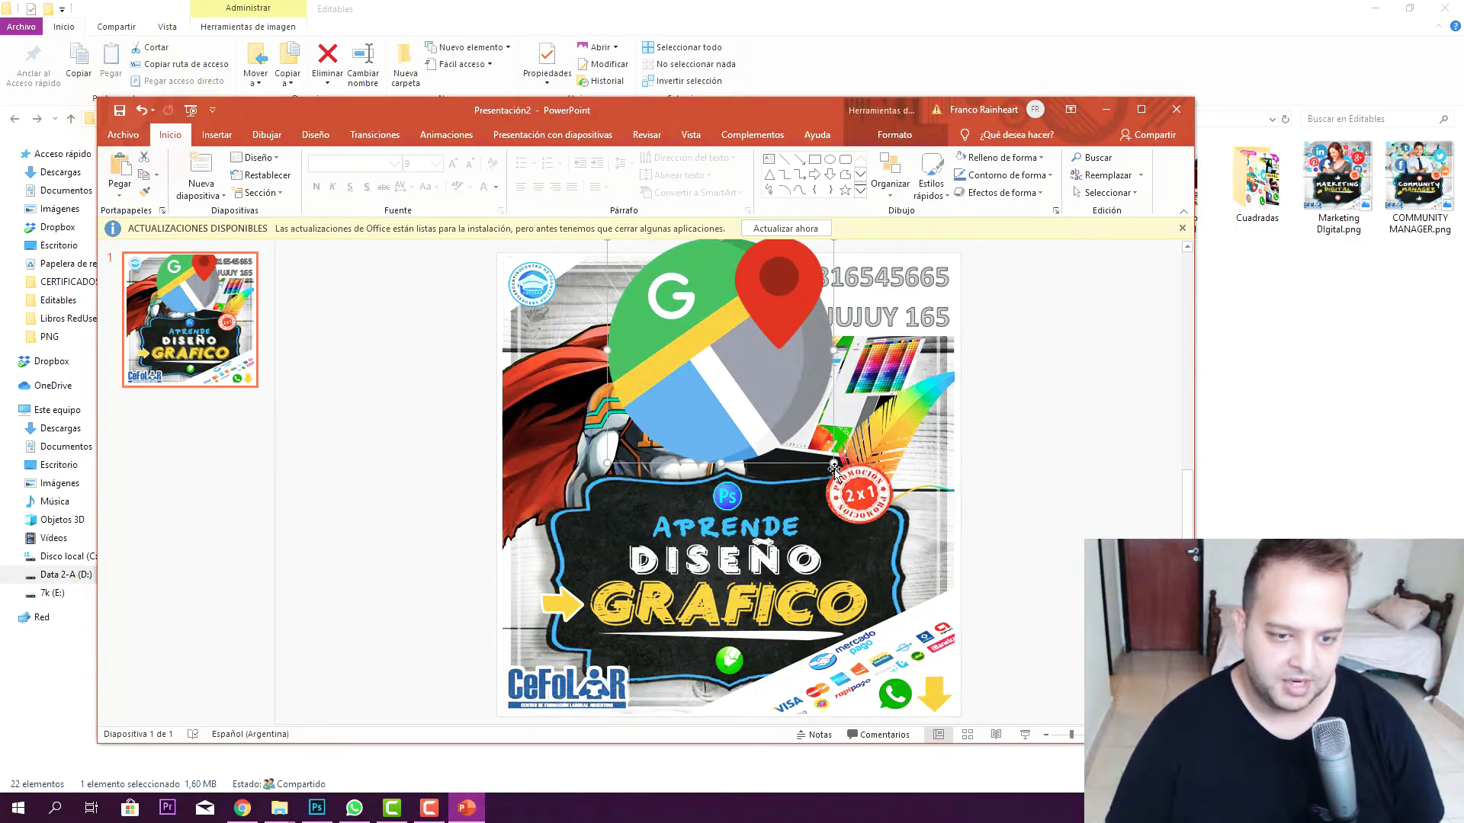
{"action": "mouse_move", "coordinate": [833, 458]}
{"action": "left_mouse_down"}
{"action": "mouse_move", "coordinate": [657, 286]}
{"action": "mouse_move", "coordinate": [802, 328]}
{"action": "left_mouse_up"}
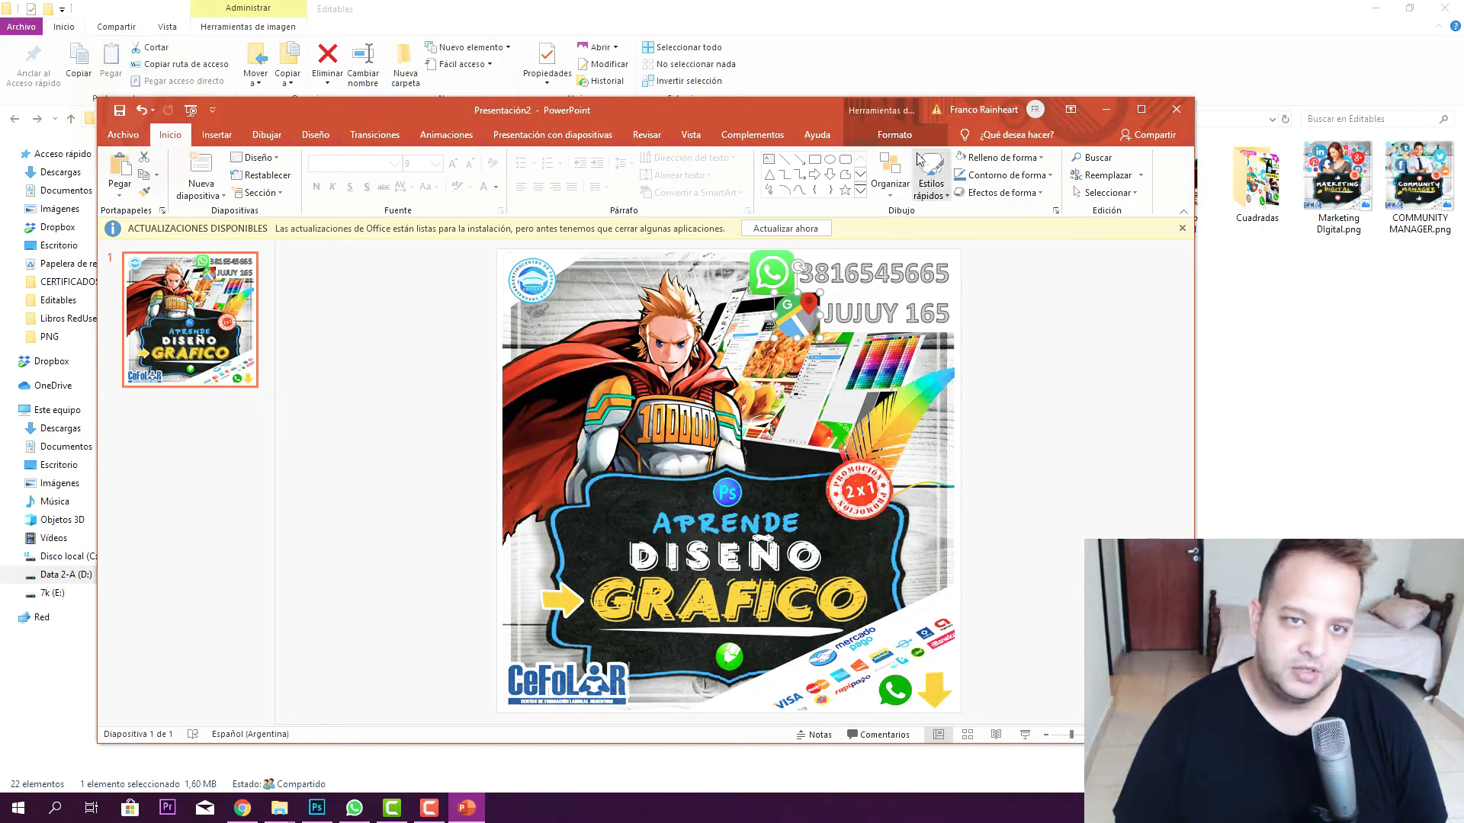
{"action": "left_click", "coordinate": [895, 134]}
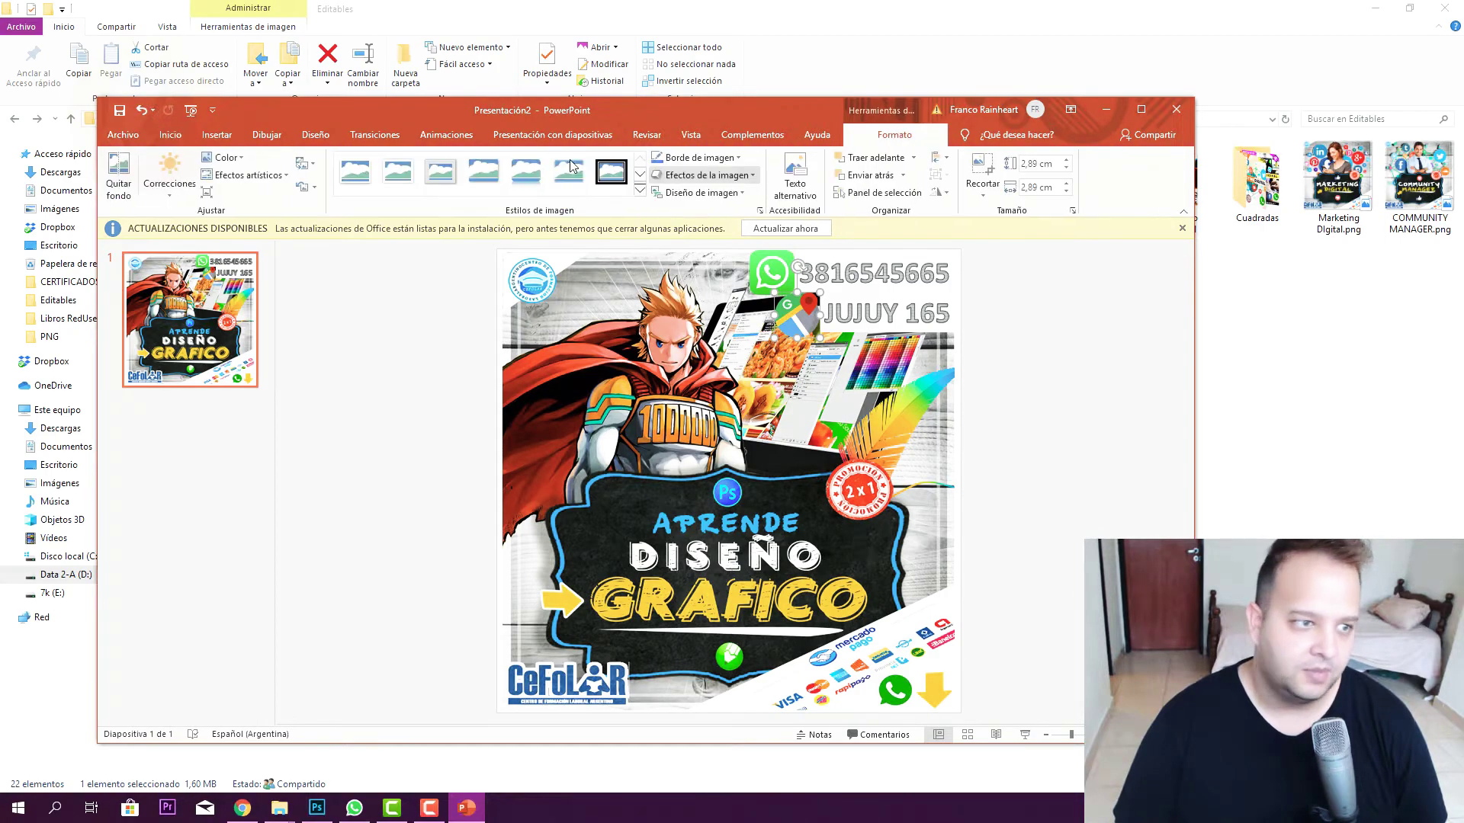
{"action": "left_click", "coordinate": [1018, 279]}
{"action": "left_click", "coordinate": [790, 325]}
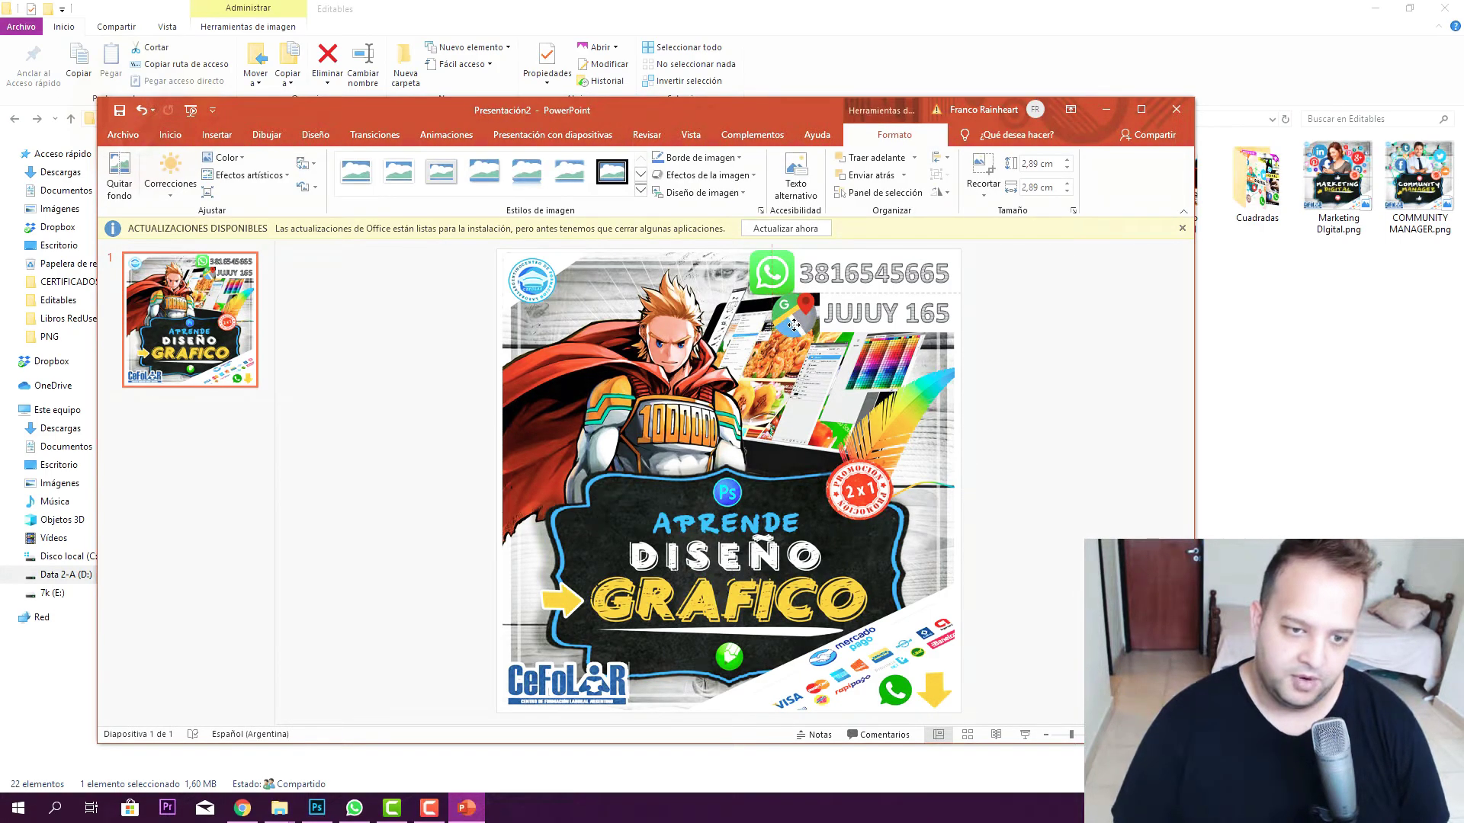
{"action": "left_click", "coordinate": [794, 326]}
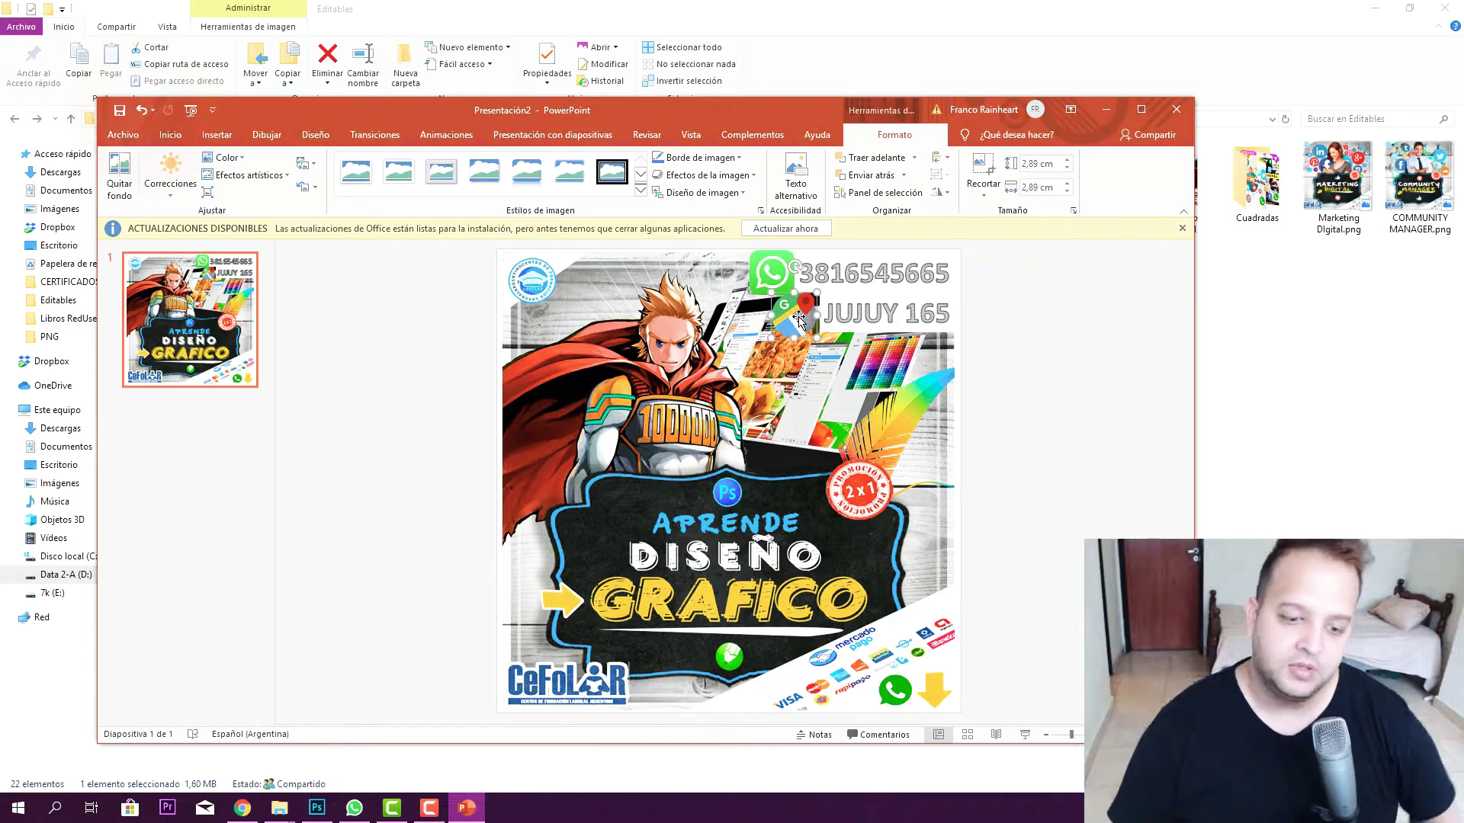
{"action": "left_click", "coordinate": [987, 444]}
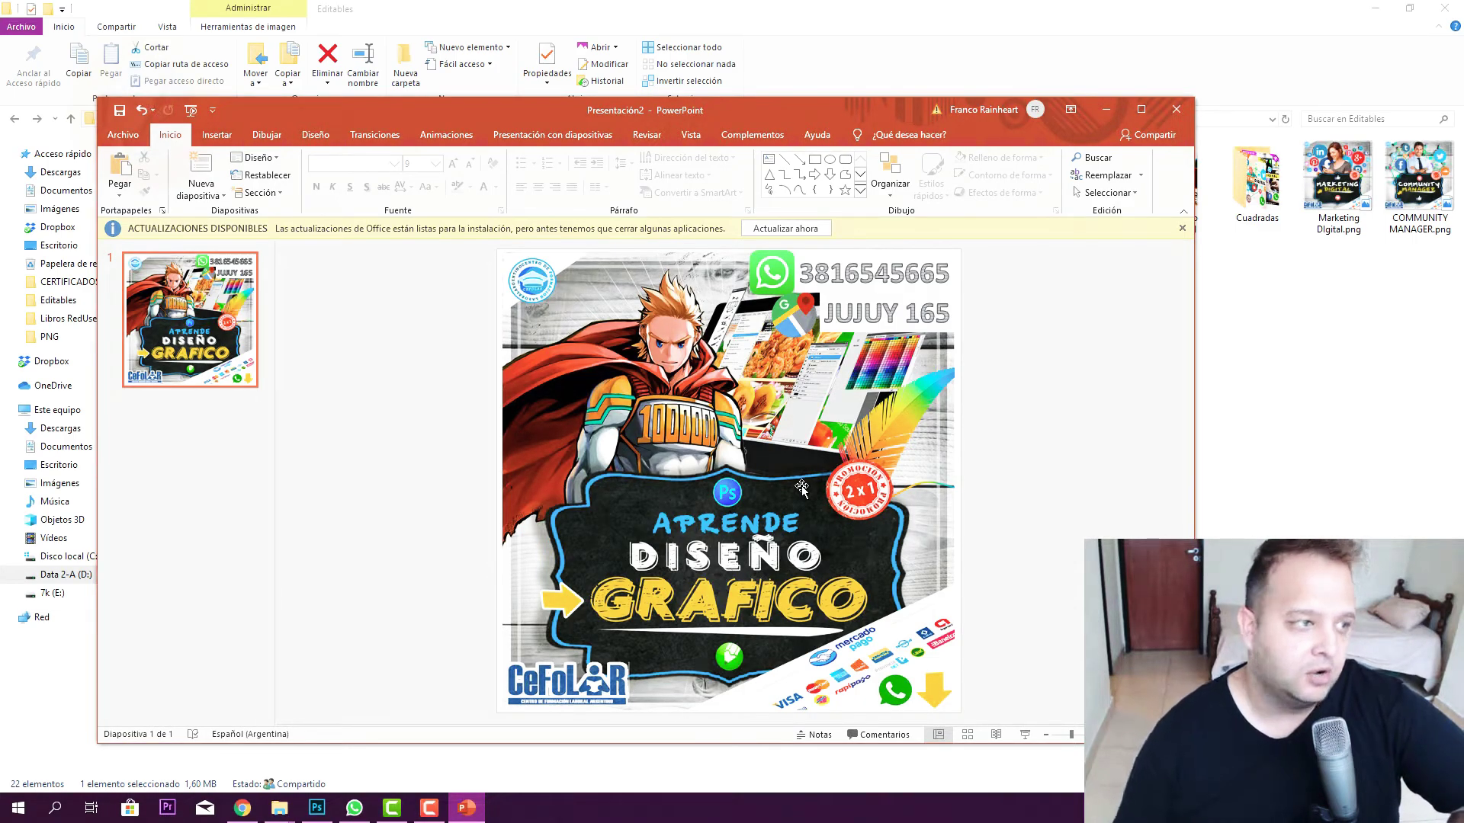
Draw a small filled shape over the final E of APRENDE as an accent mark.
{"action": "left_click", "coordinate": [217, 135]}
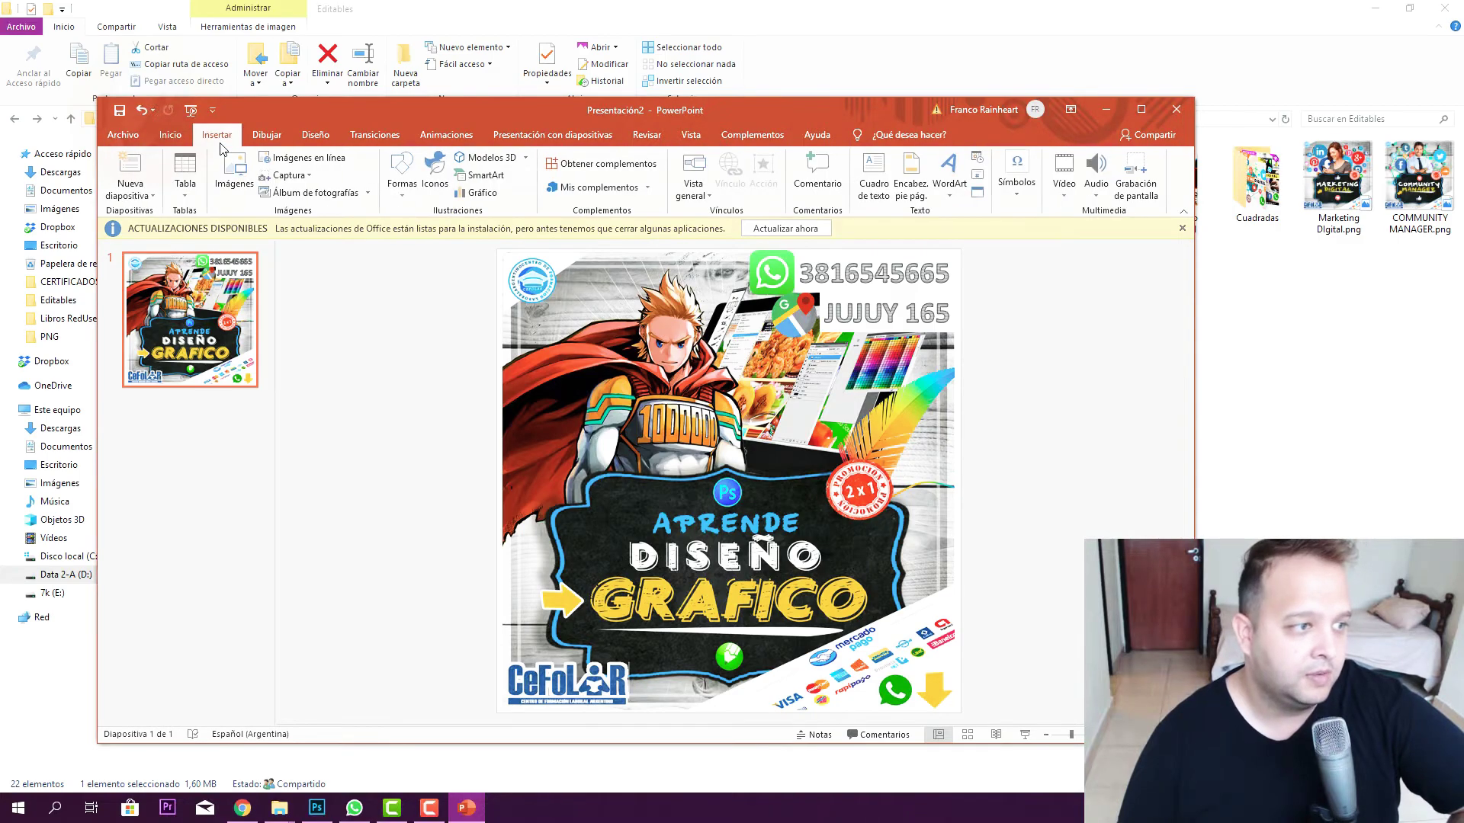
{"action": "left_click", "coordinate": [404, 186]}
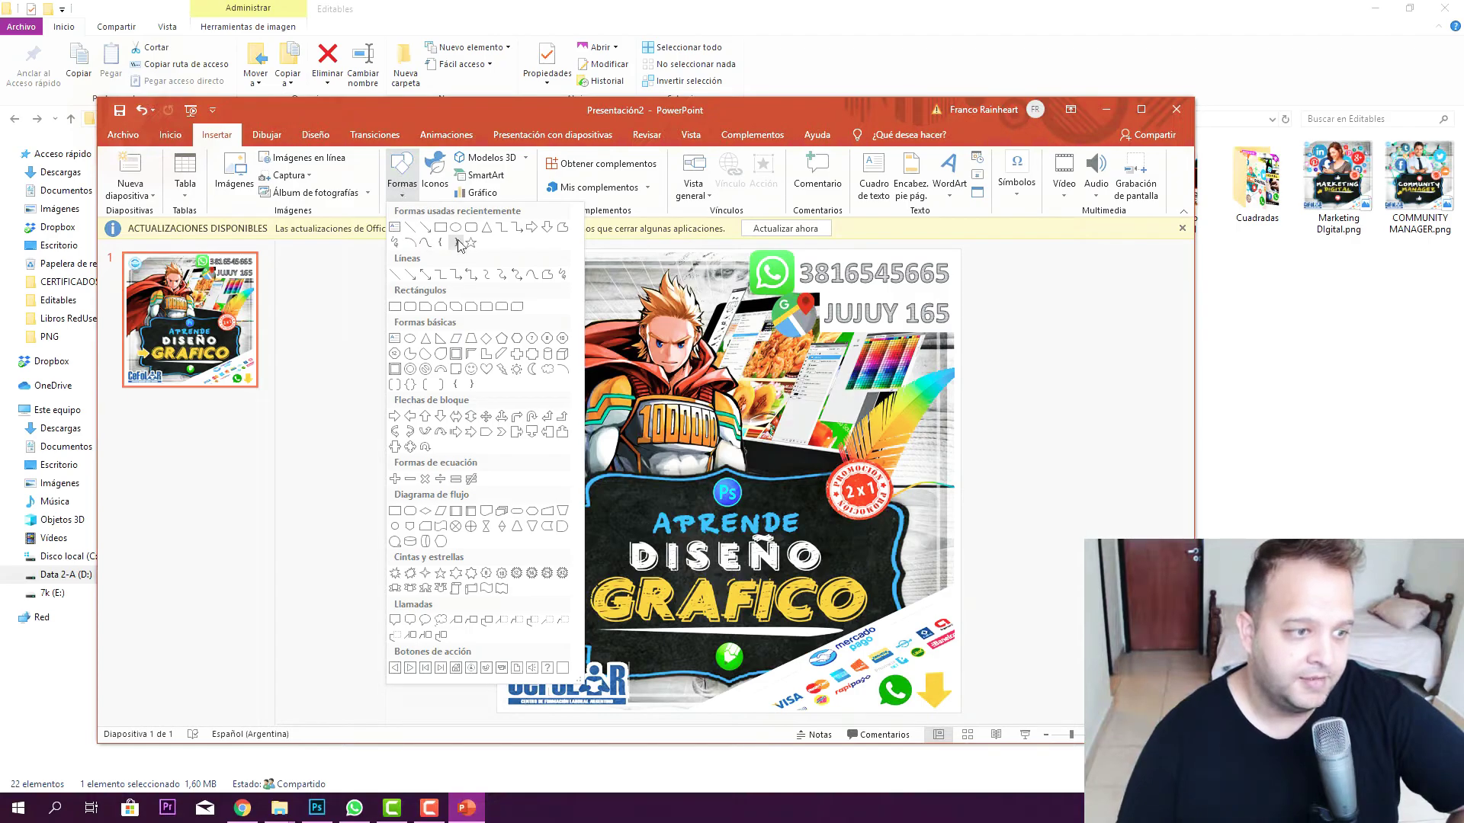
{"action": "left_click", "coordinate": [500, 355]}
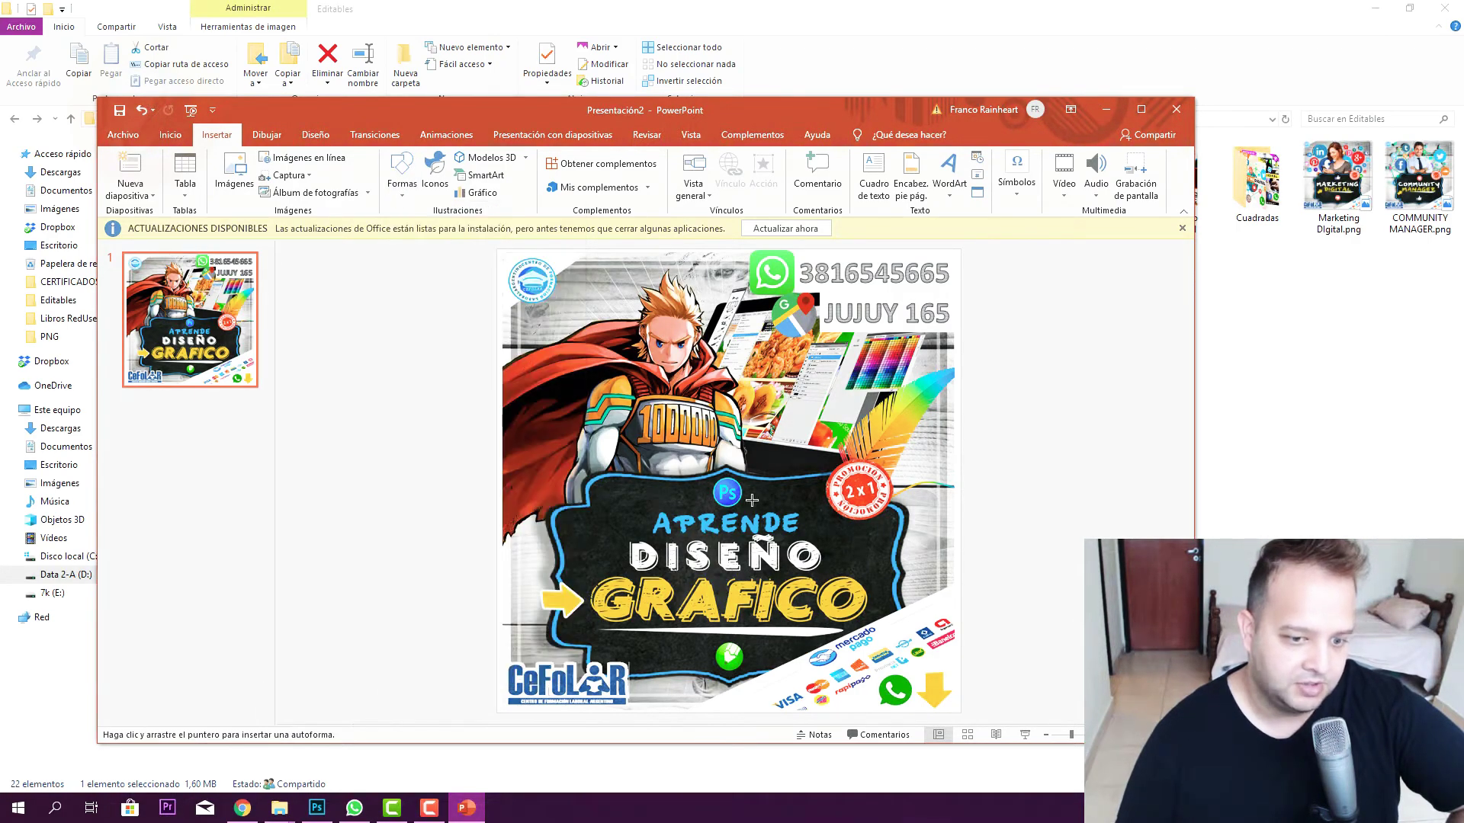
{"action": "left_click", "coordinate": [792, 496]}
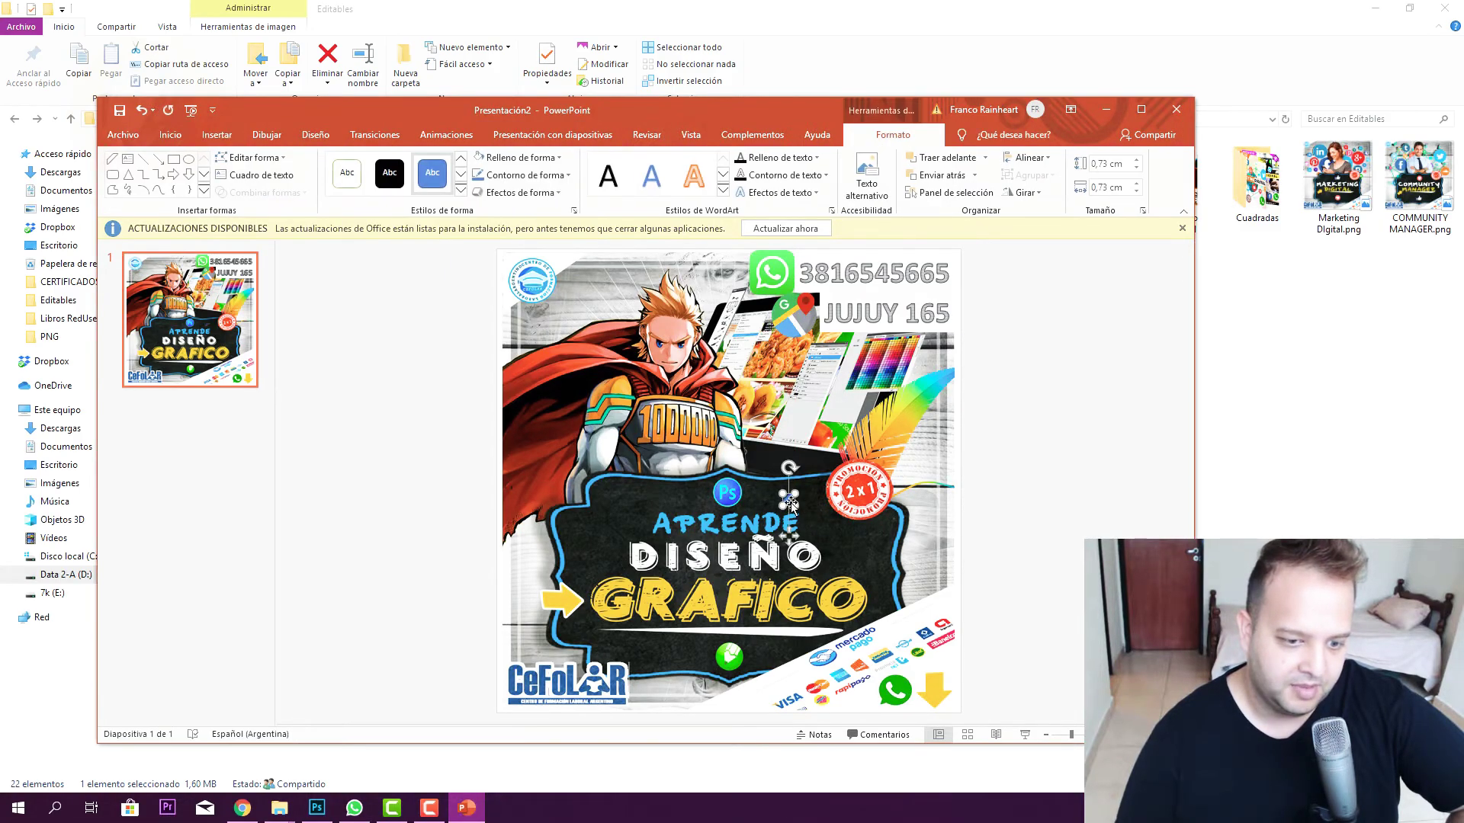
{"action": "left_click", "coordinate": [556, 159]}
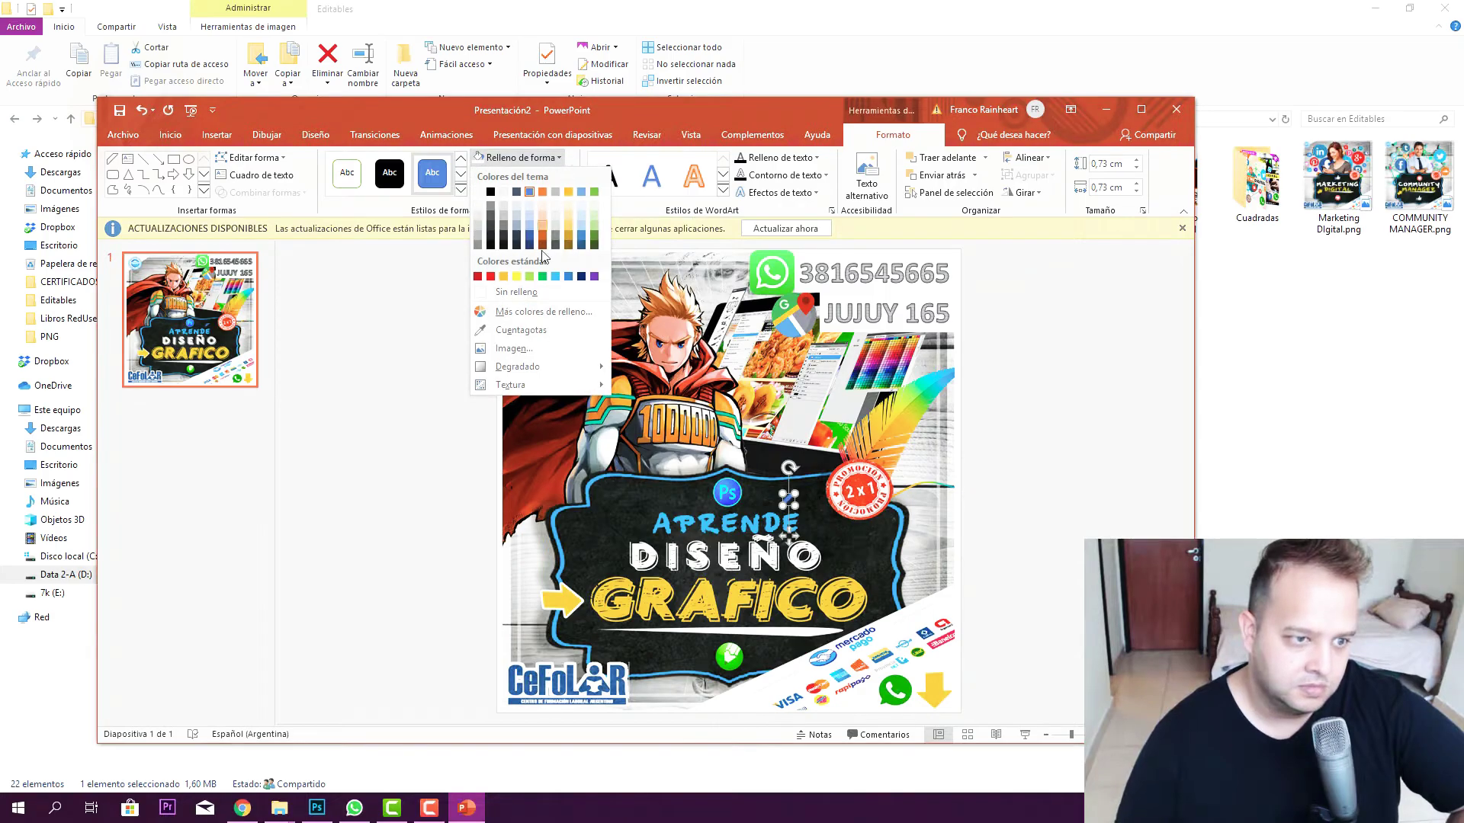
{"action": "left_click", "coordinate": [555, 277]}
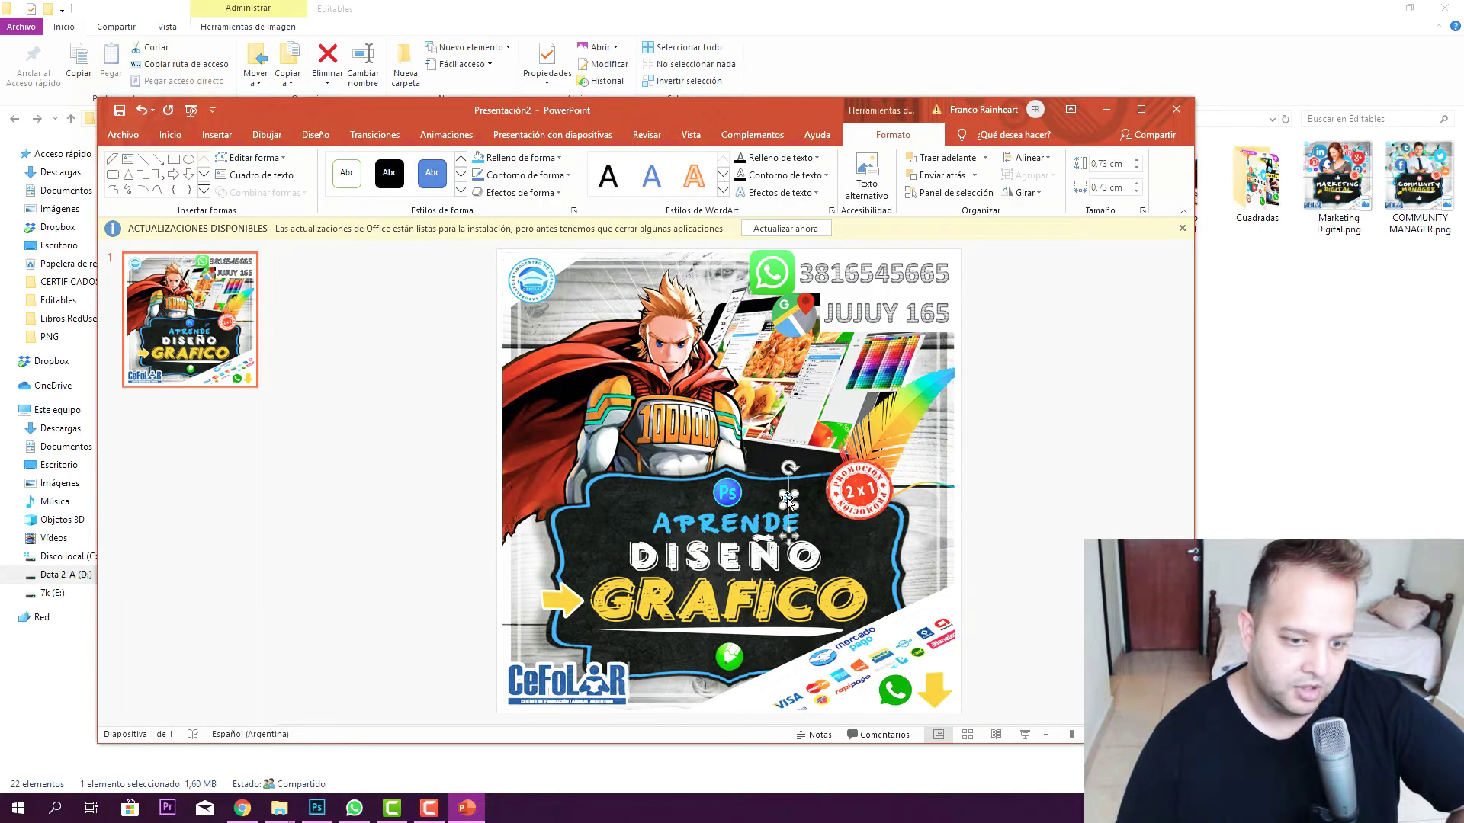
{"action": "left_click_drag", "start_coordinate": [789, 499], "coordinate": [792, 501]}
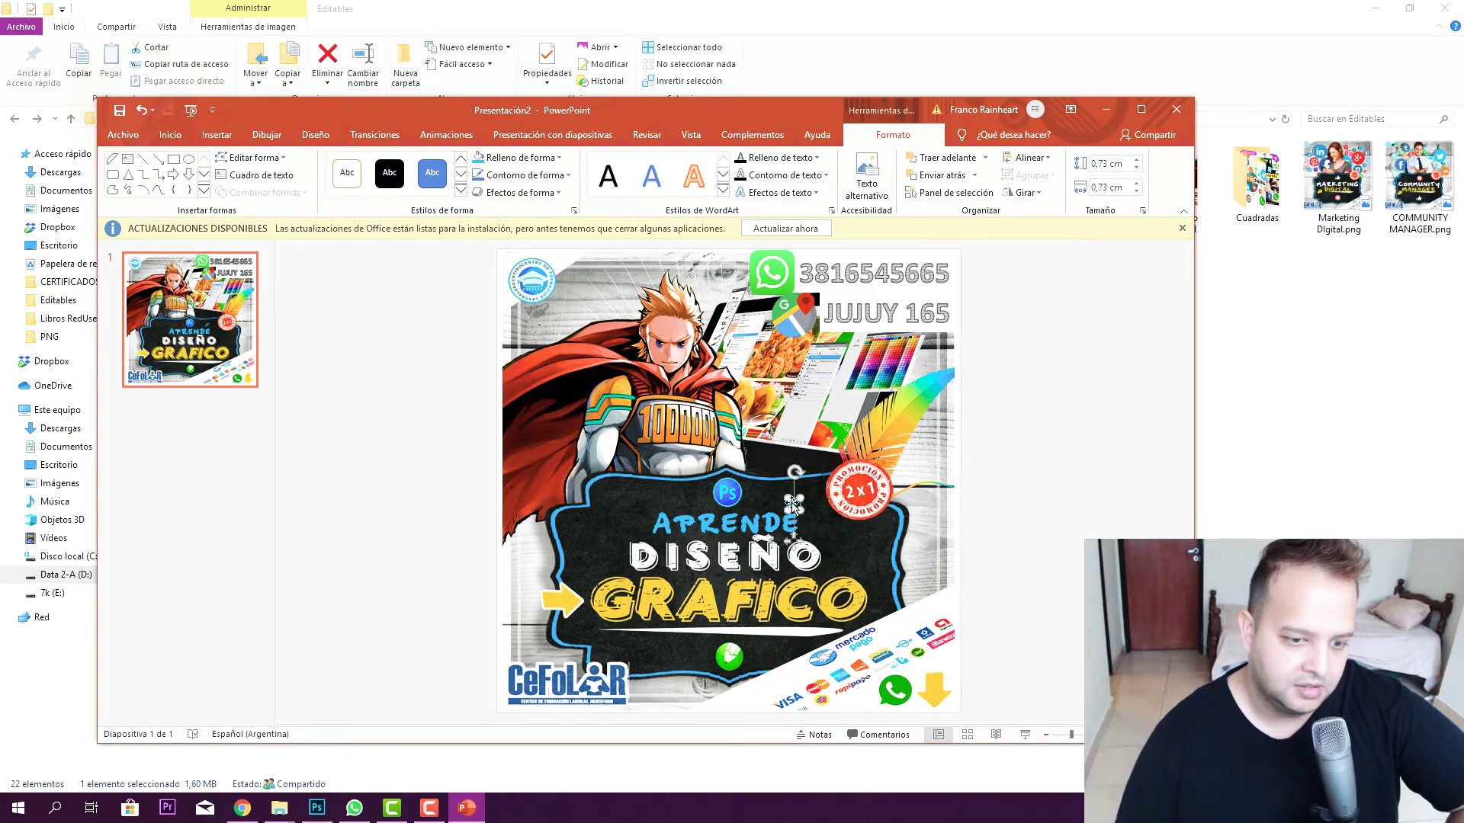
{"action": "left_click", "coordinate": [1009, 435]}
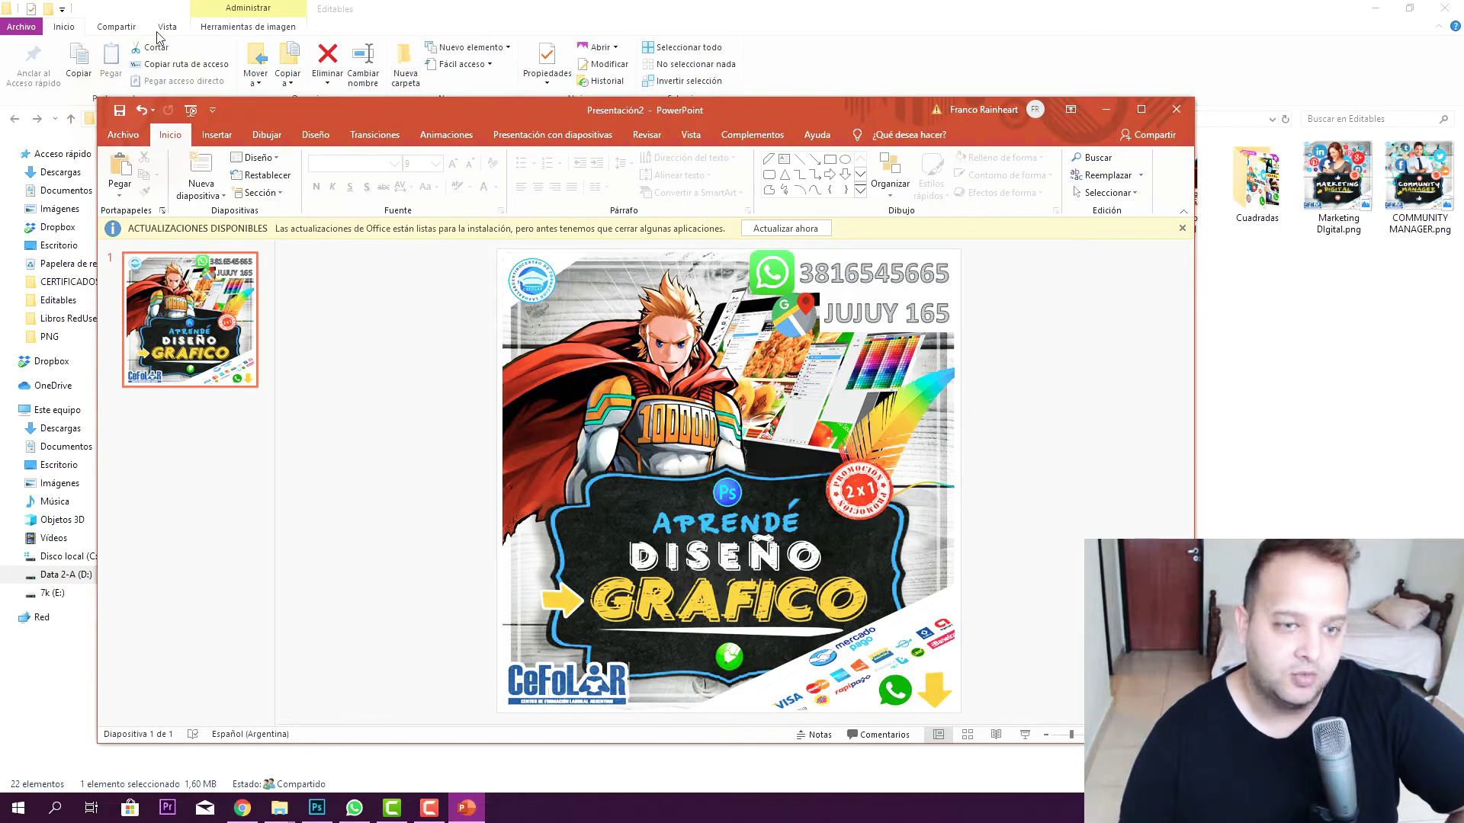
Save a copy to the Desktop (Escritorio) named 'DISELÑOI MODSAFJUADIOSFJDSAIO'.
{"action": "left_click", "coordinate": [118, 134]}
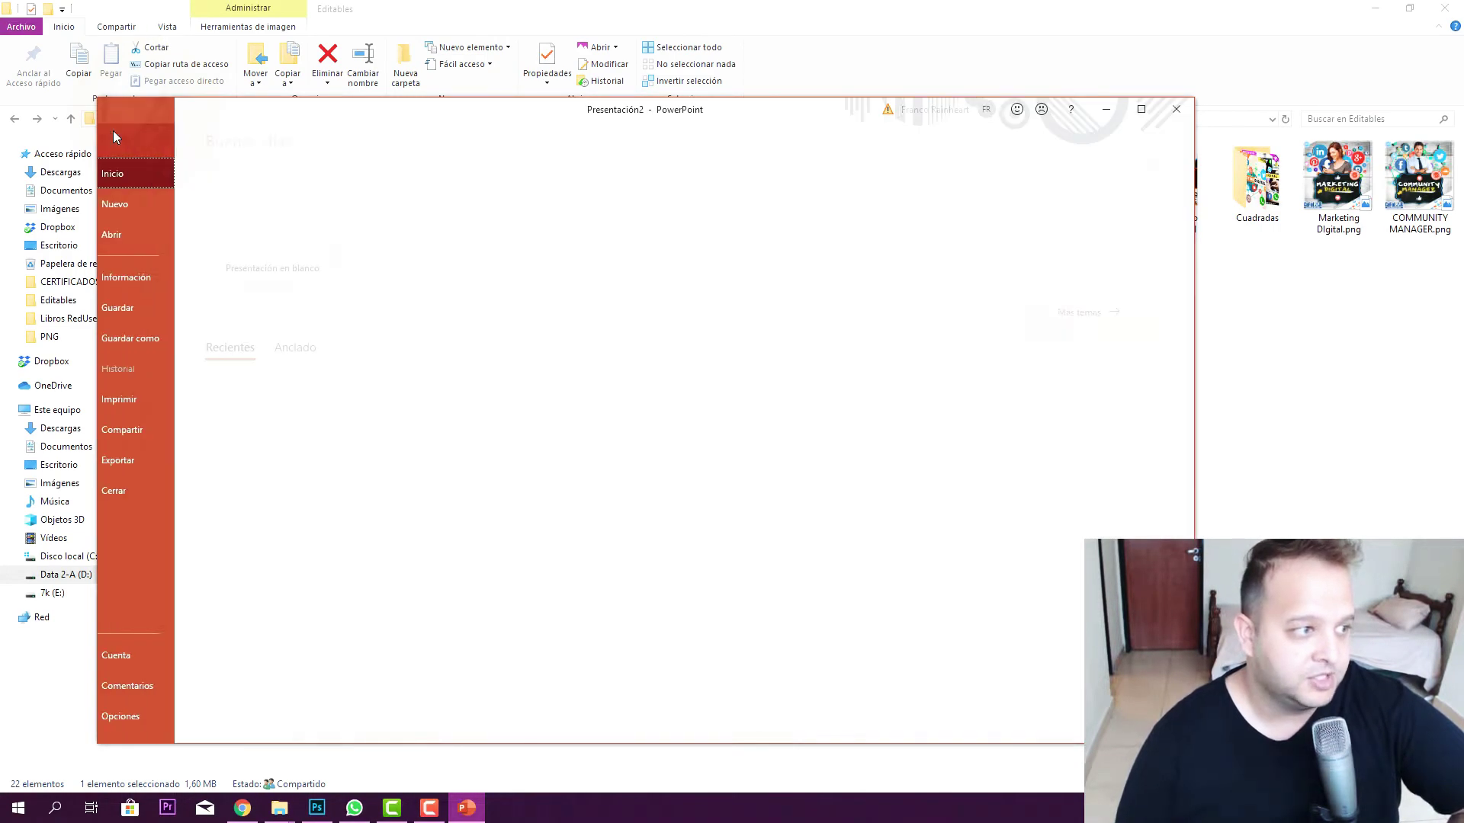
{"action": "left_click", "coordinate": [164, 461]}
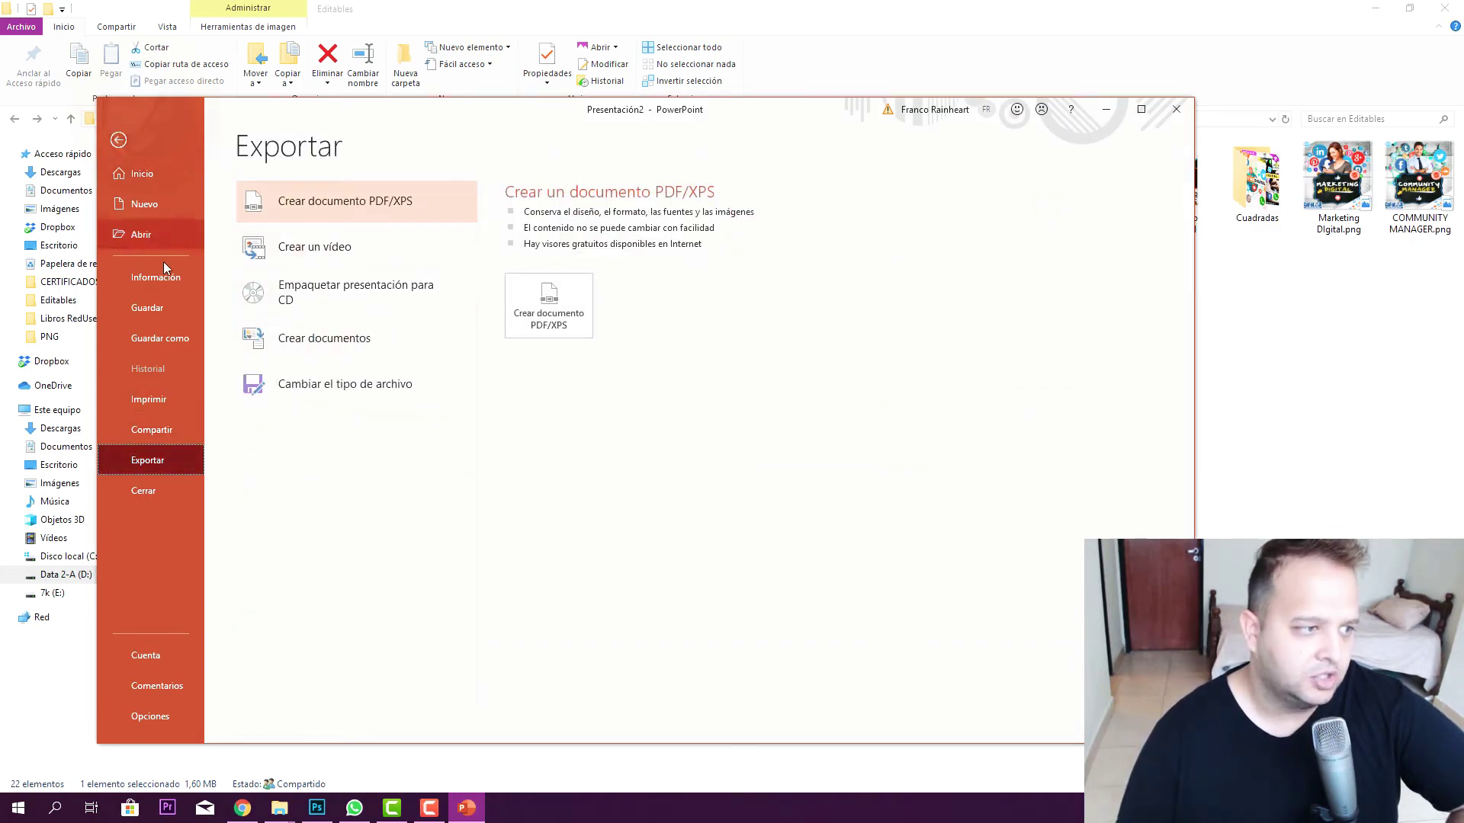
{"action": "left_click", "coordinate": [155, 340]}
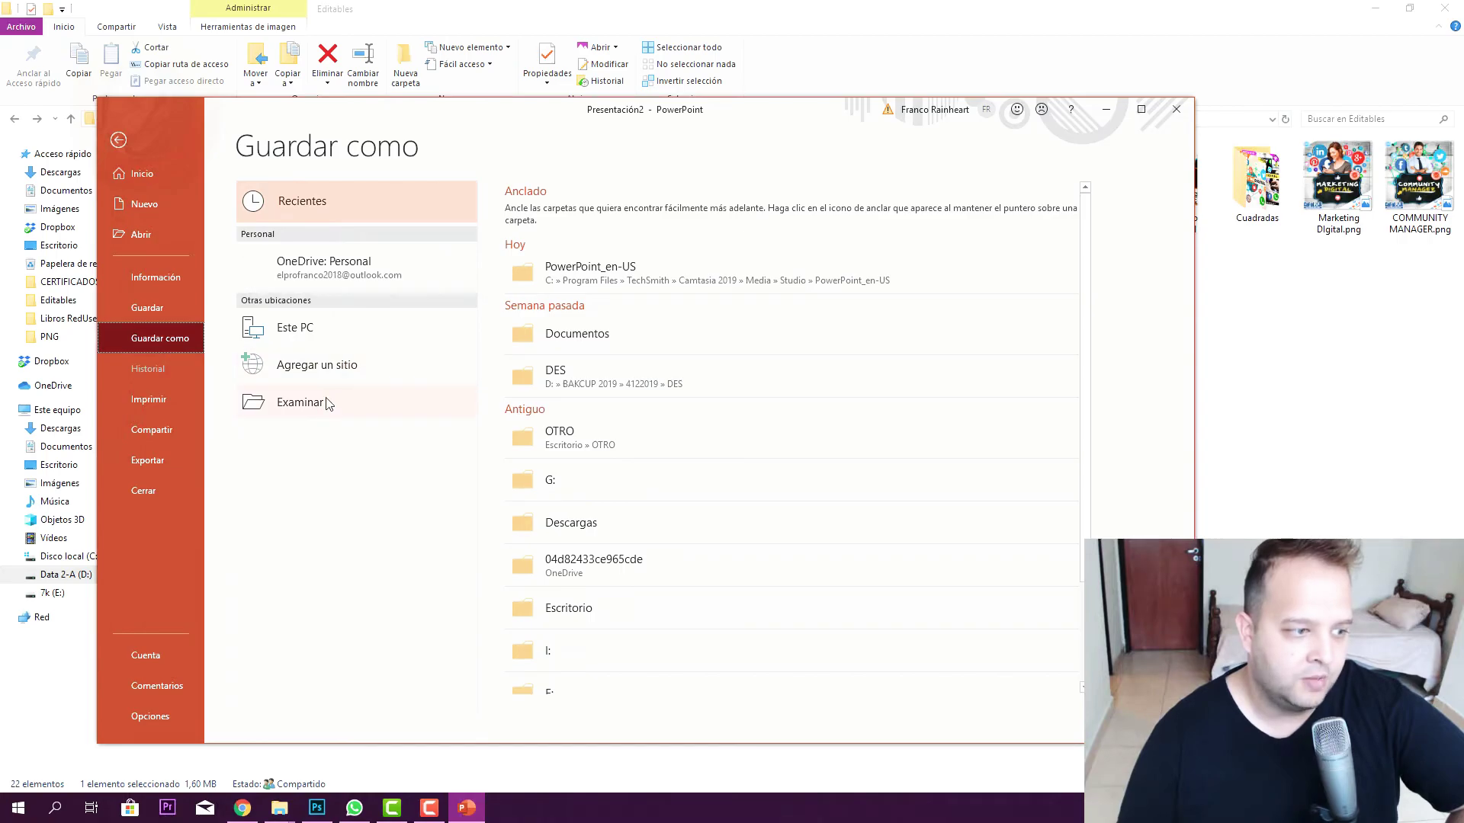
{"action": "left_click", "coordinate": [328, 401]}
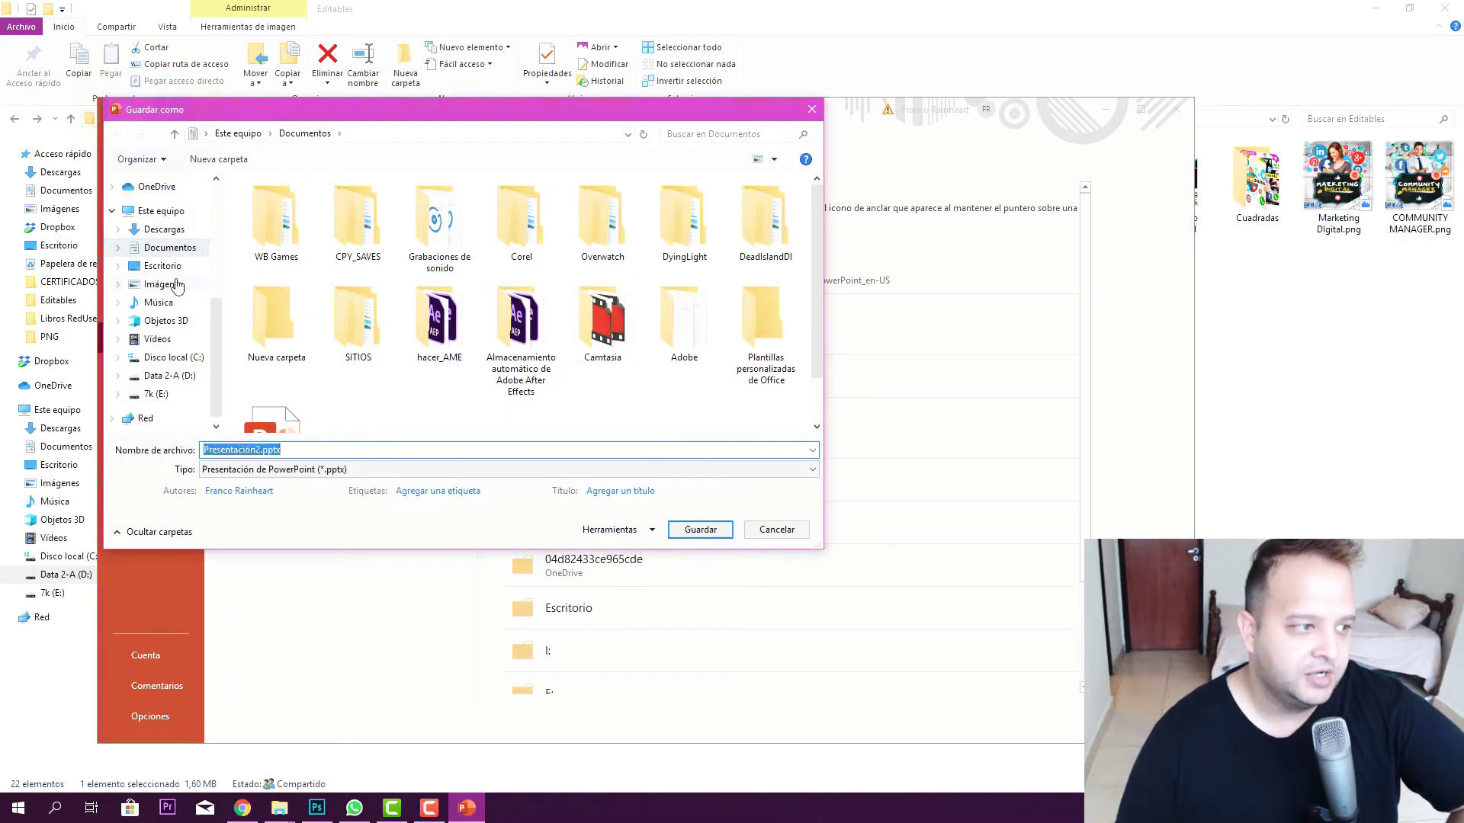
{"action": "left_click", "coordinate": [174, 268]}
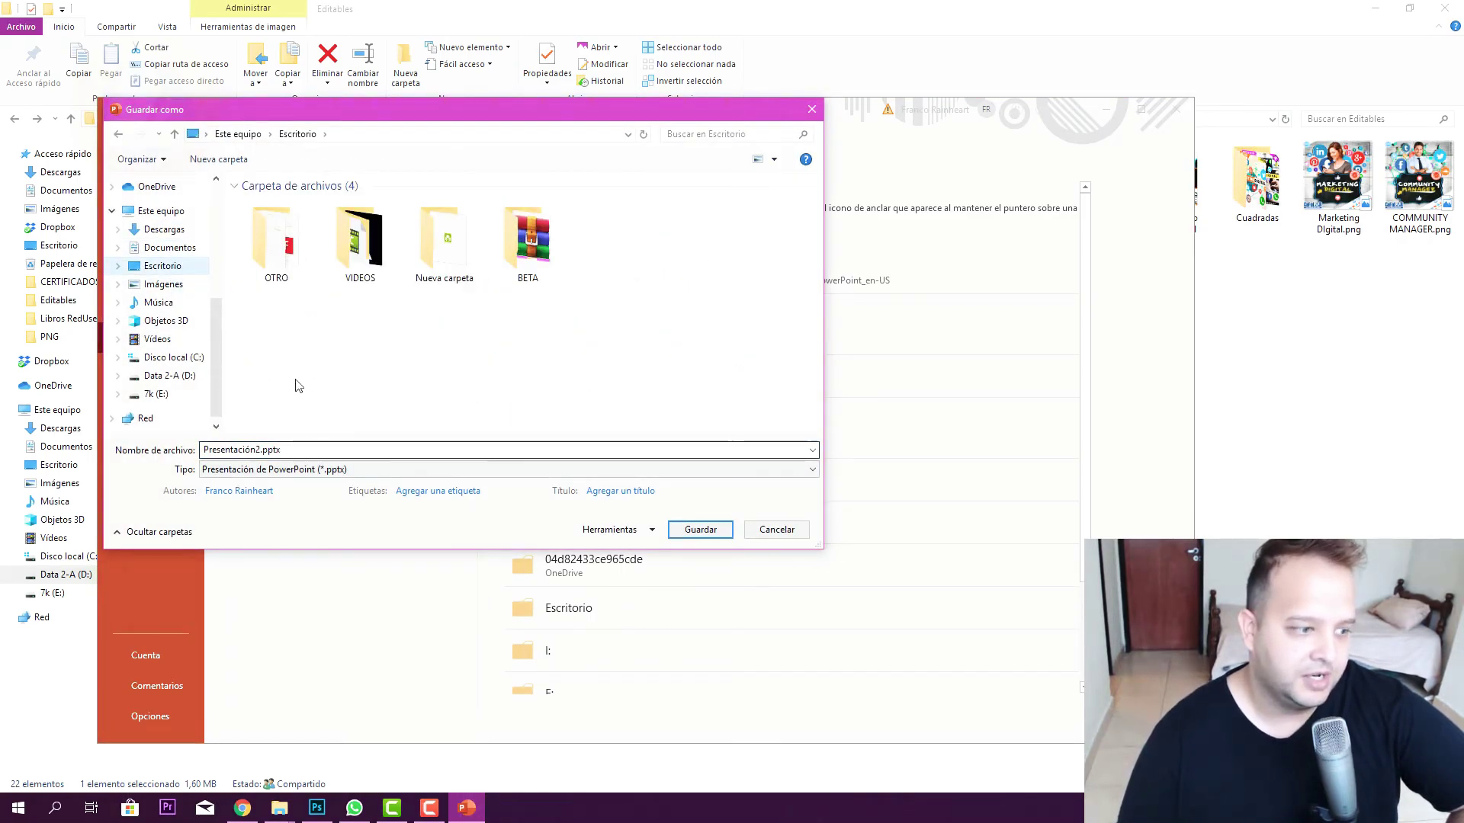
{"action": "double_click", "coordinate": [313, 449]}
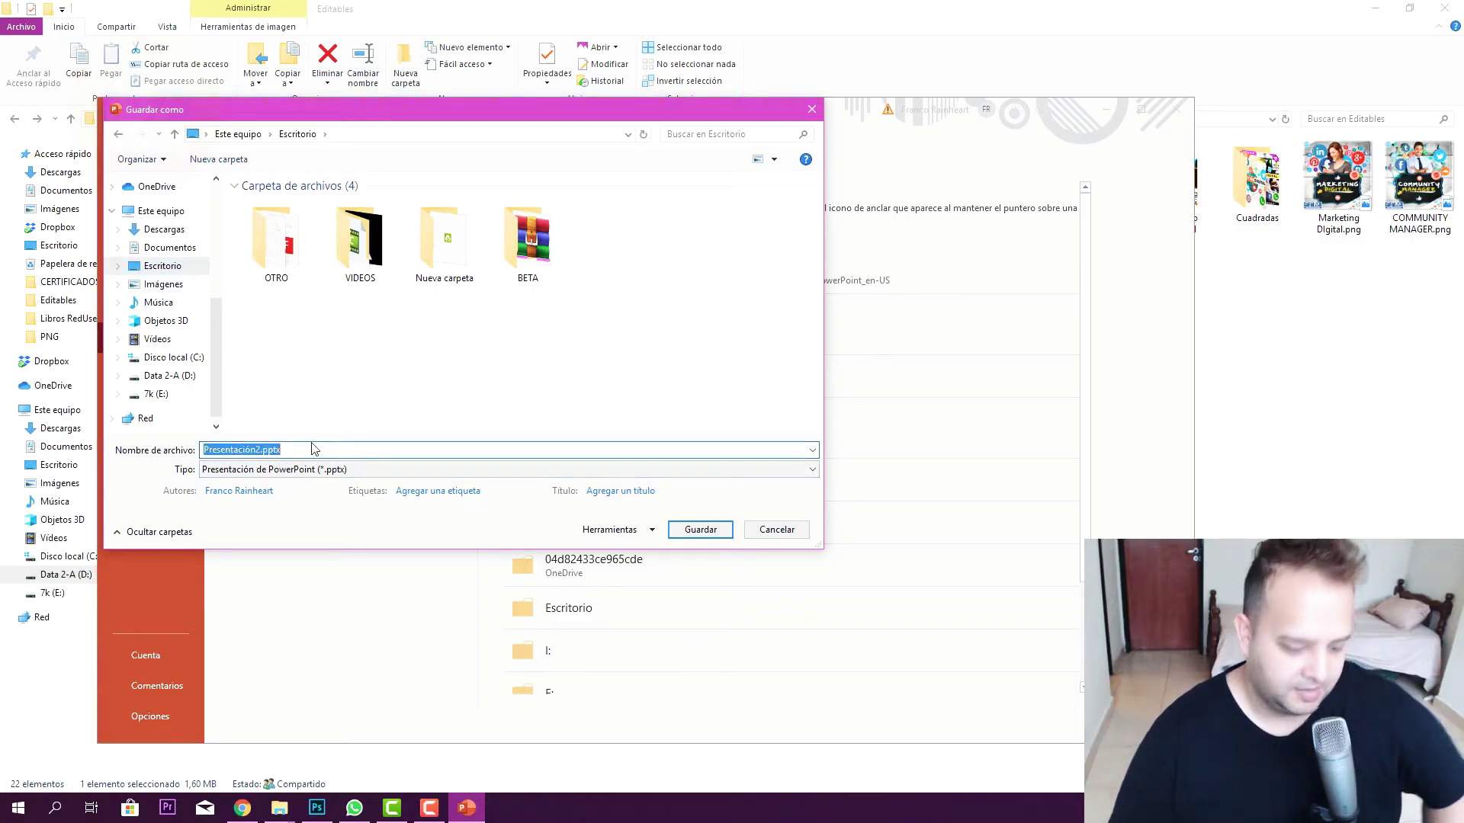
{"action": "type", "text": "DIS"}
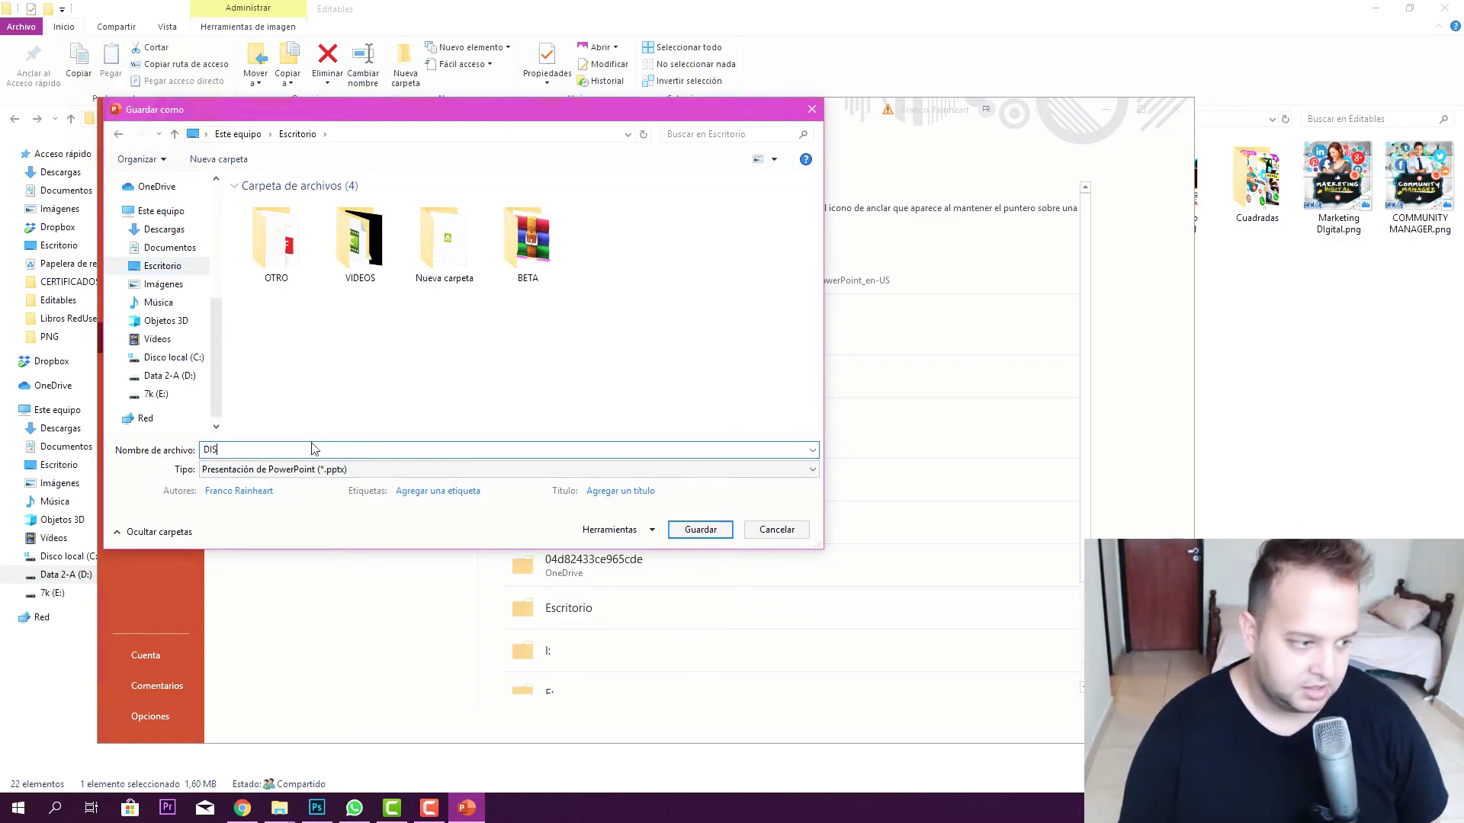
{"action": "type", "text": "ELÑOI MODSAFJUADIOSFJDSAIO"}
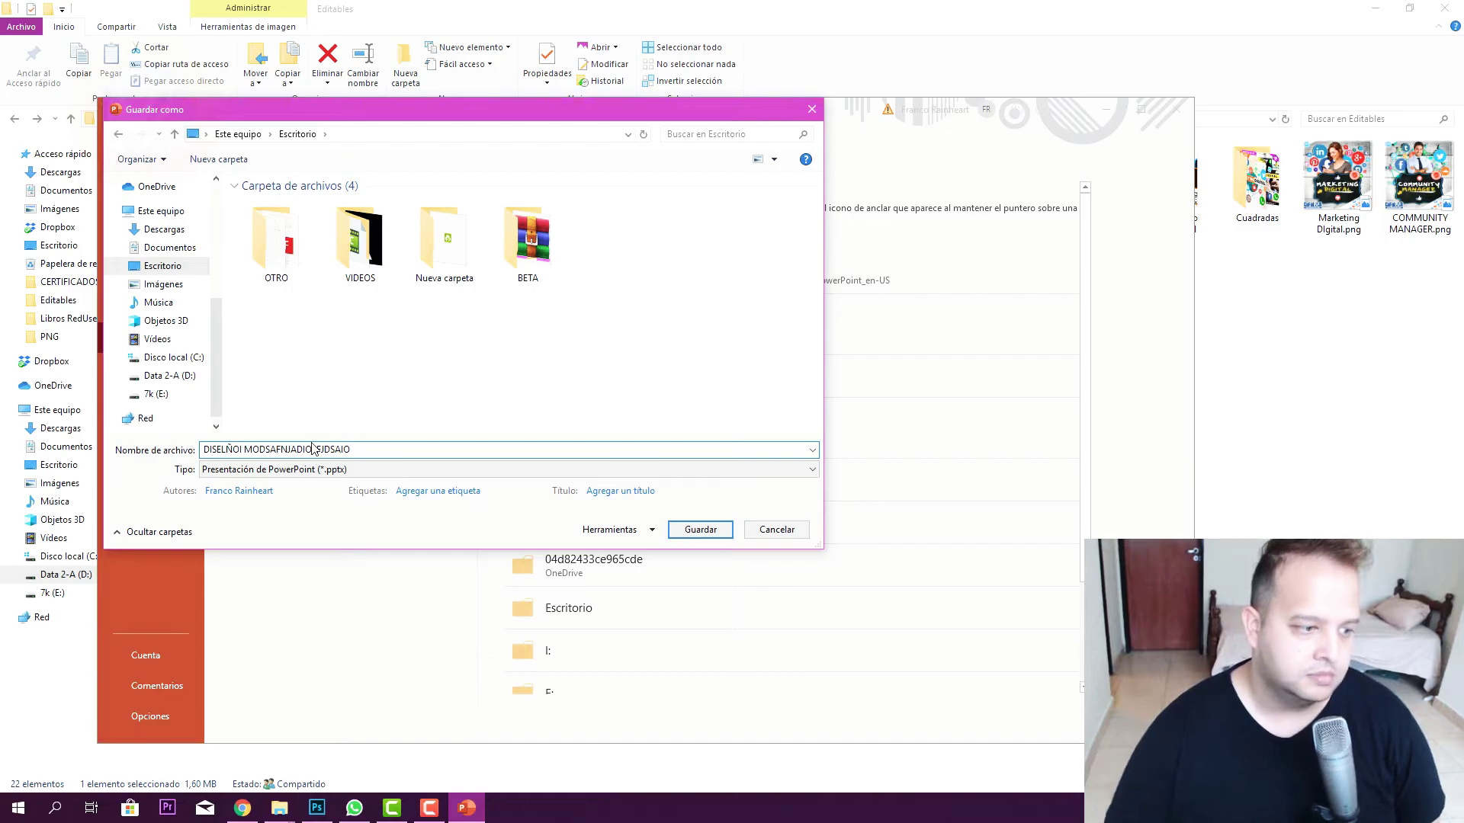
Save it as JPEG (*.jpg) for only the current slide, then show the desktop.
{"action": "left_click", "coordinate": [256, 469]}
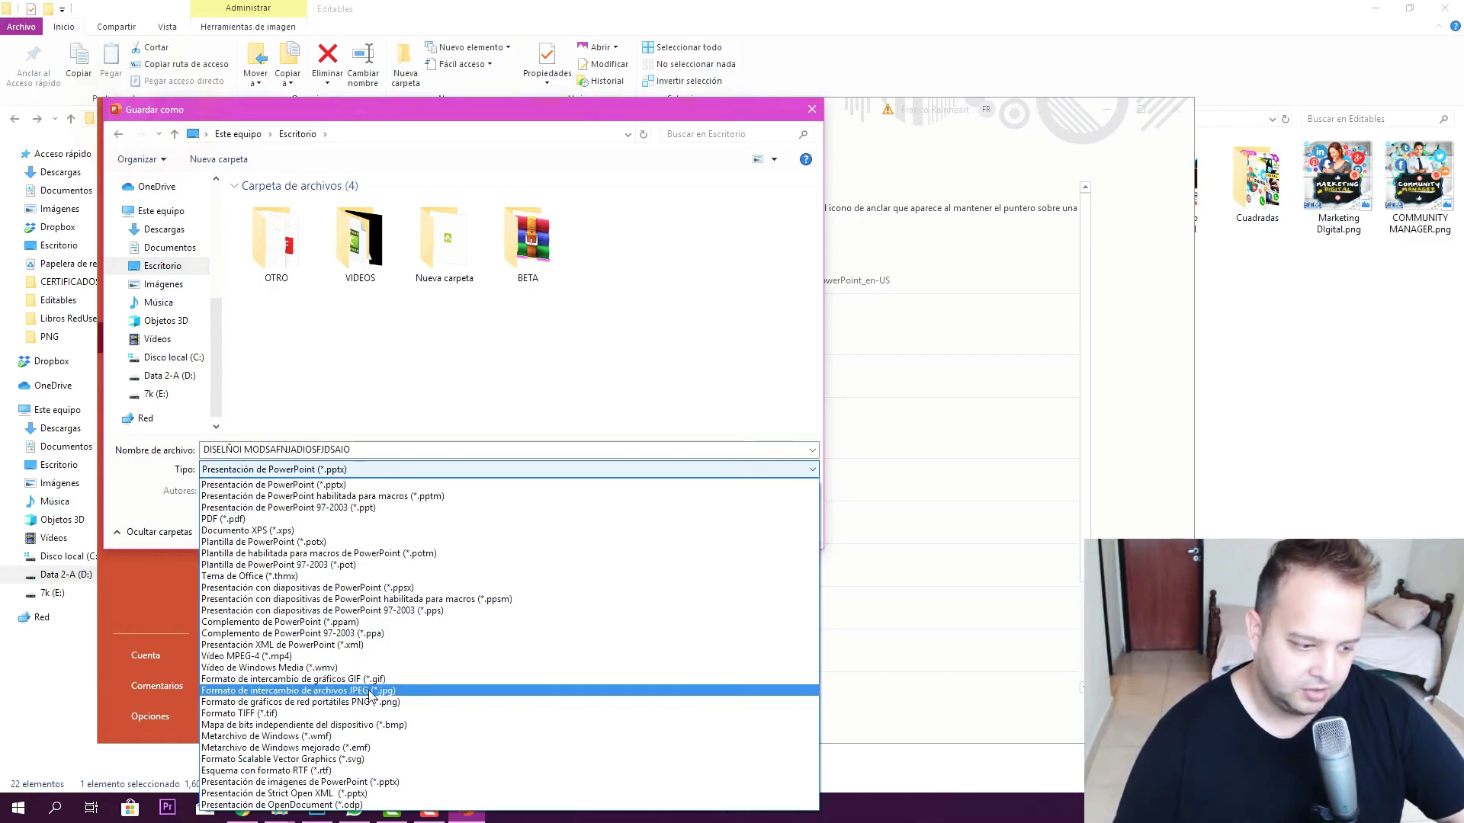
{"action": "left_click", "coordinate": [370, 691]}
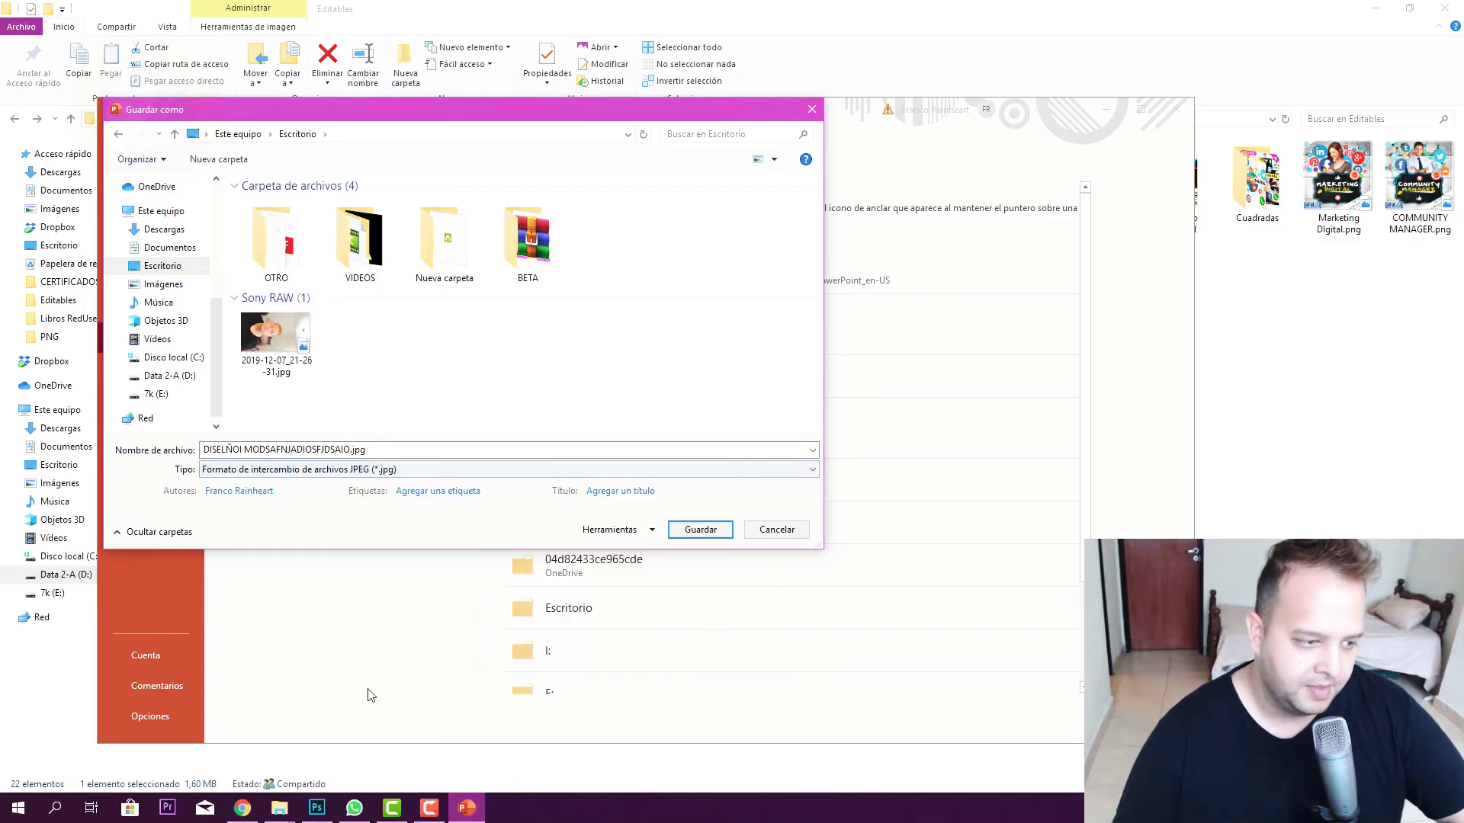
{"action": "left_click", "coordinate": [248, 471]}
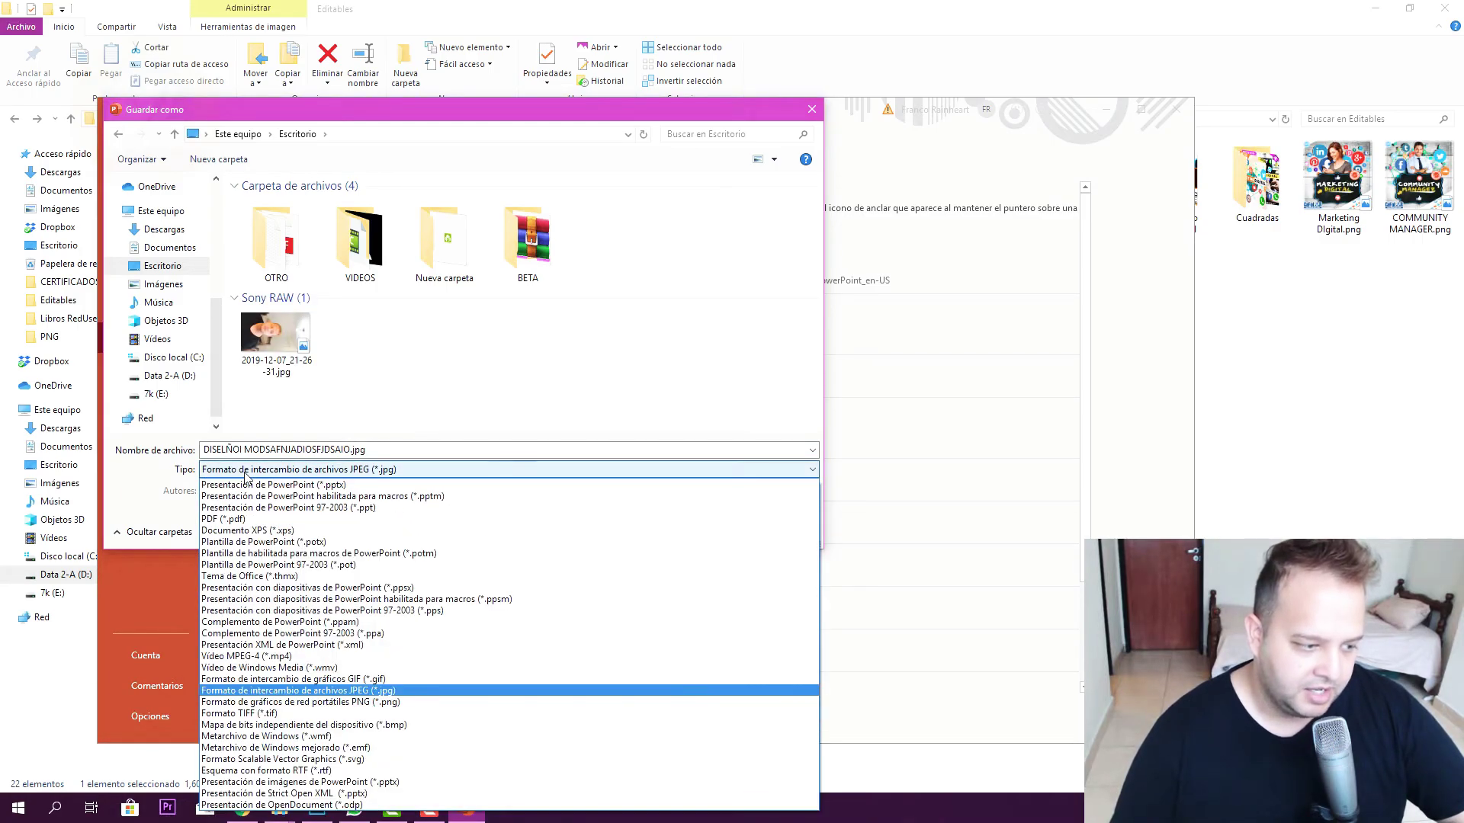
{"action": "left_click", "coordinate": [330, 692]}
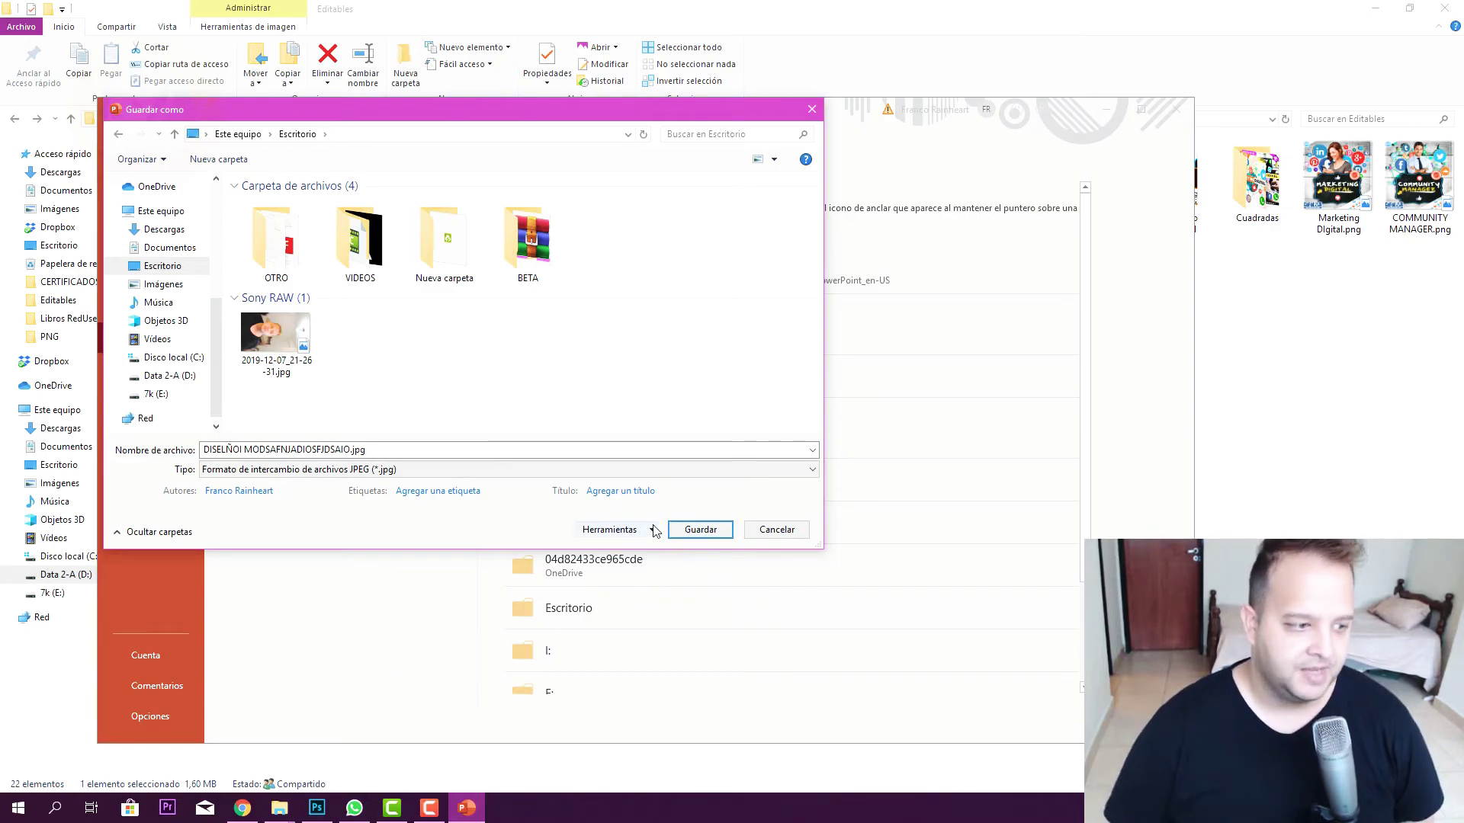
{"action": "left_click", "coordinate": [694, 530]}
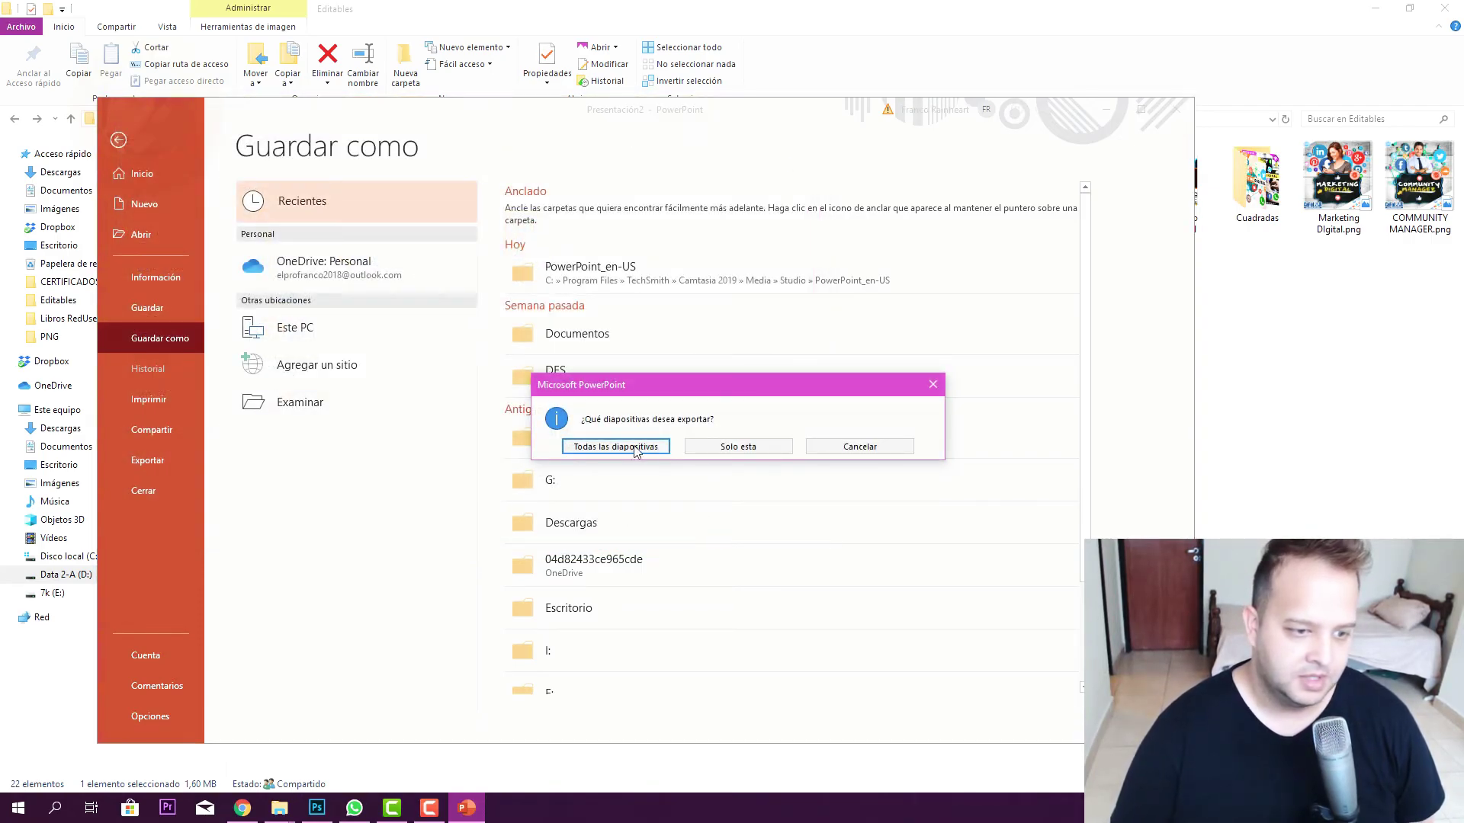
{"action": "left_click", "coordinate": [738, 447]}
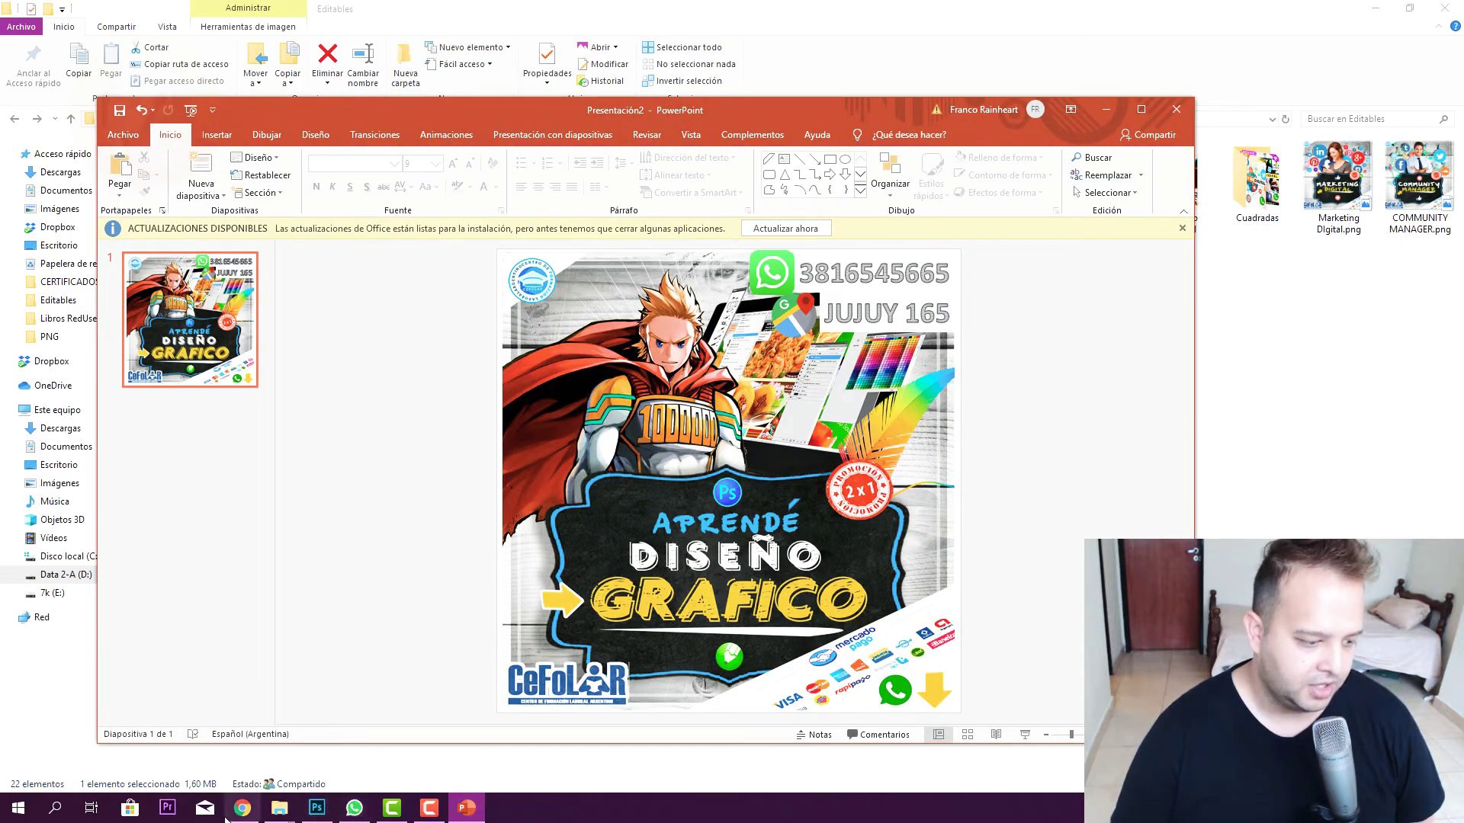
{"action": "mouse_move", "coordinate": [317, 808]}
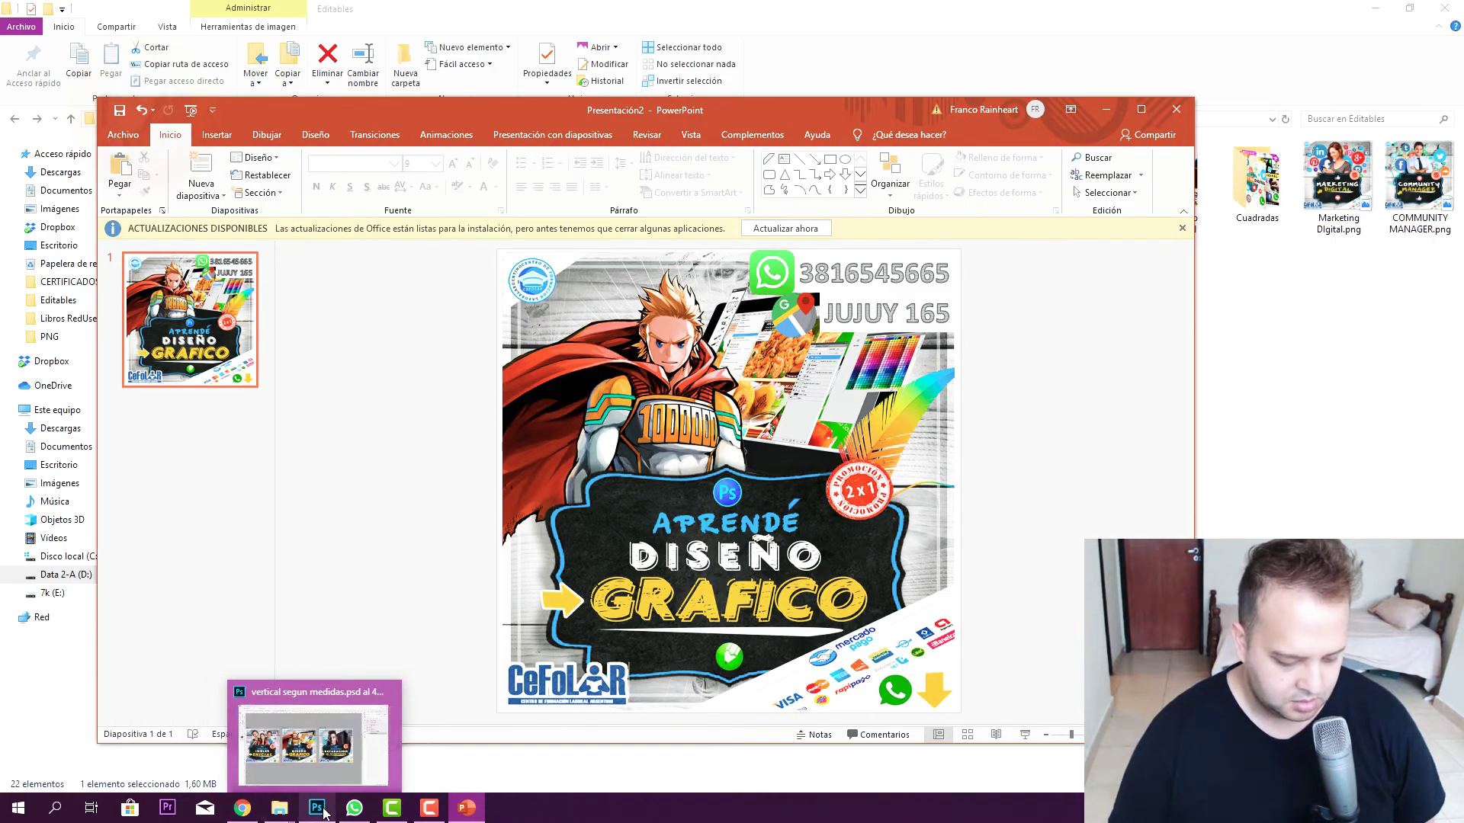
{"action": "key", "text": "super+d"}
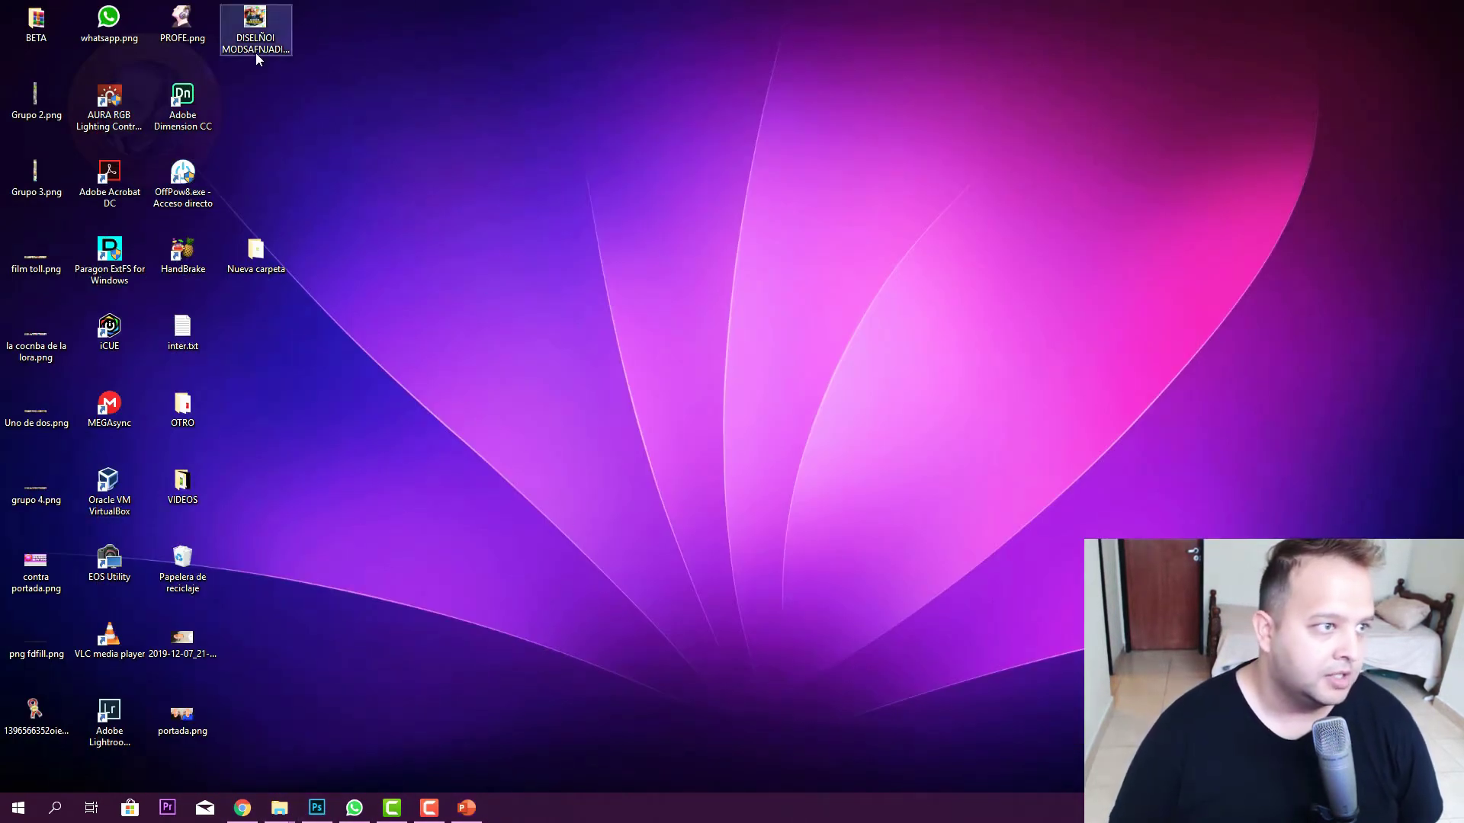
Open the exported DISELÑOI flyer JPEG from the desktop in Windows Photos.
{"action": "double_click", "coordinate": [256, 55]}
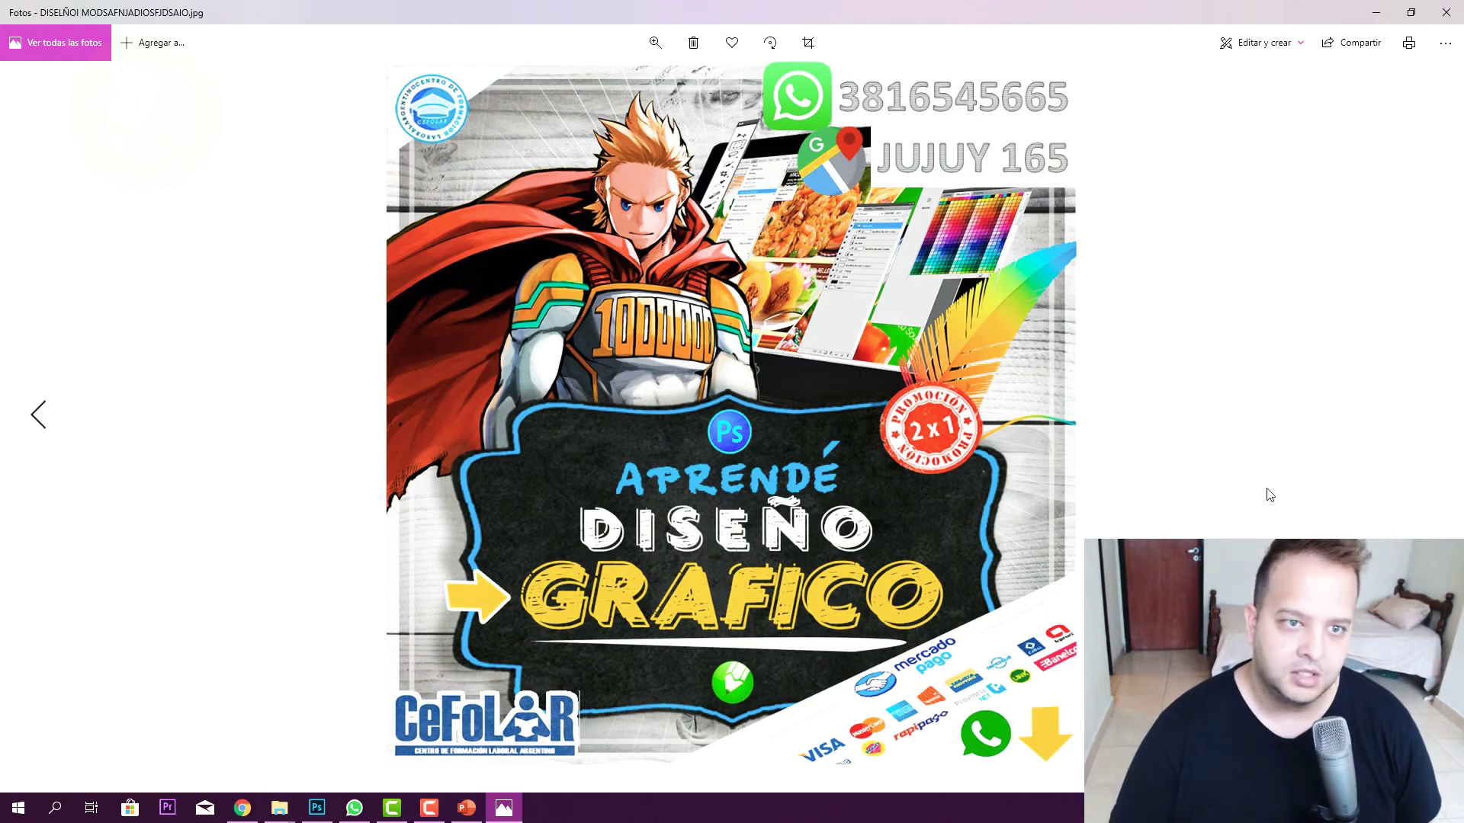